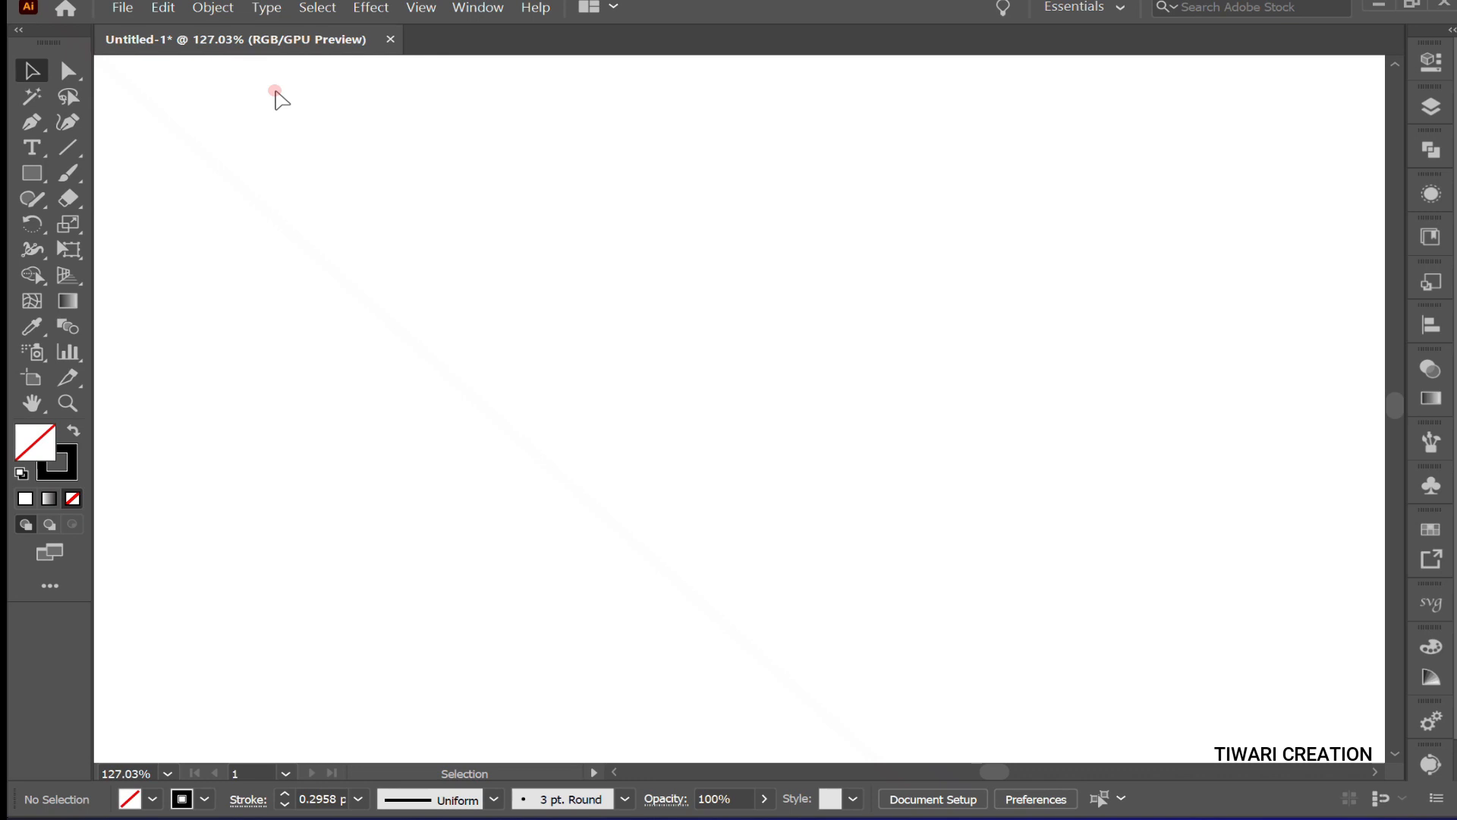
Step: Draw an unfilled square in the middle of the artboard and rotate it 45° into a diamond
key("m")
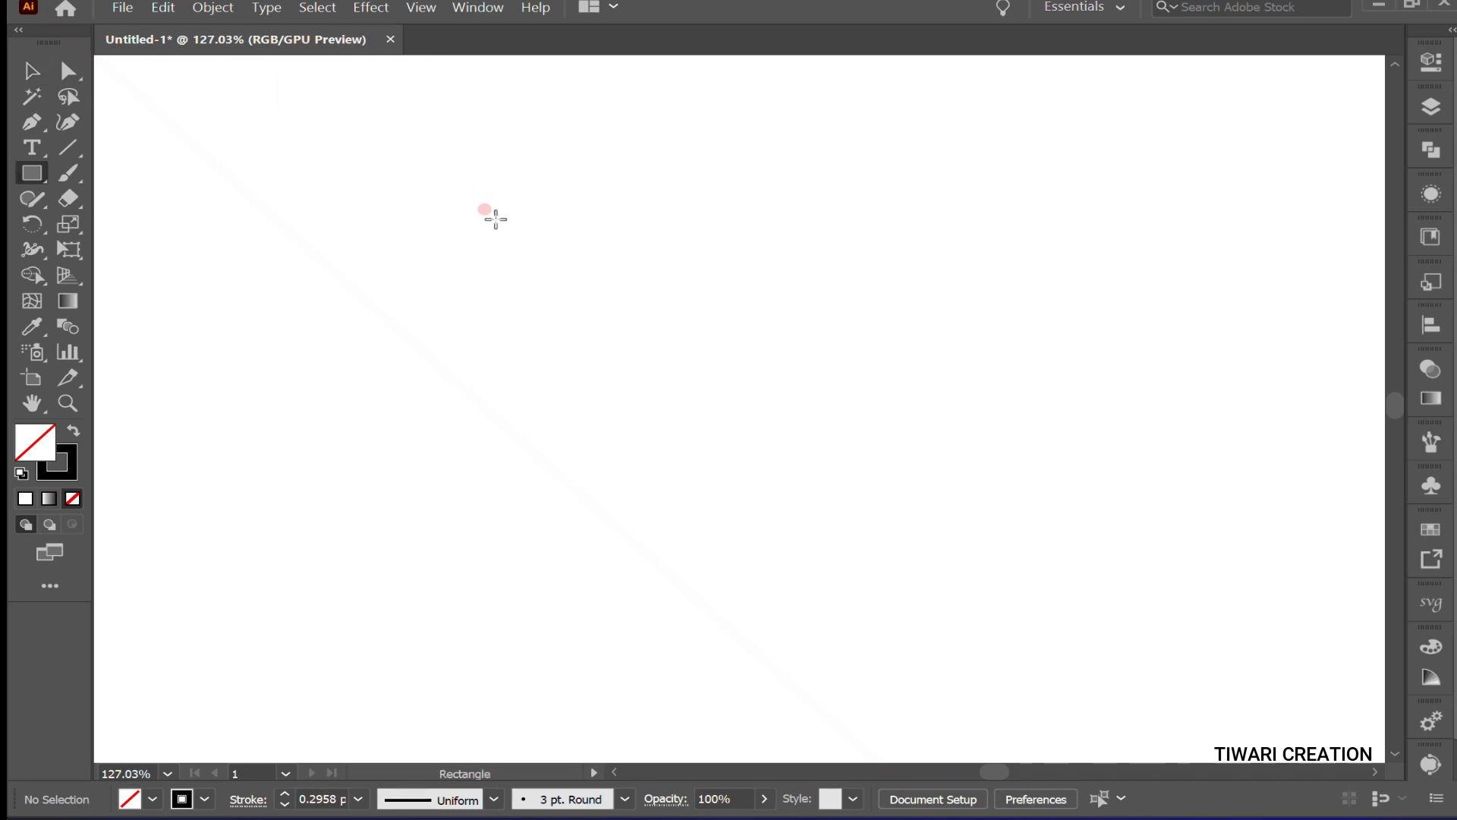
left_click_drag(696, 396, 825, 510)
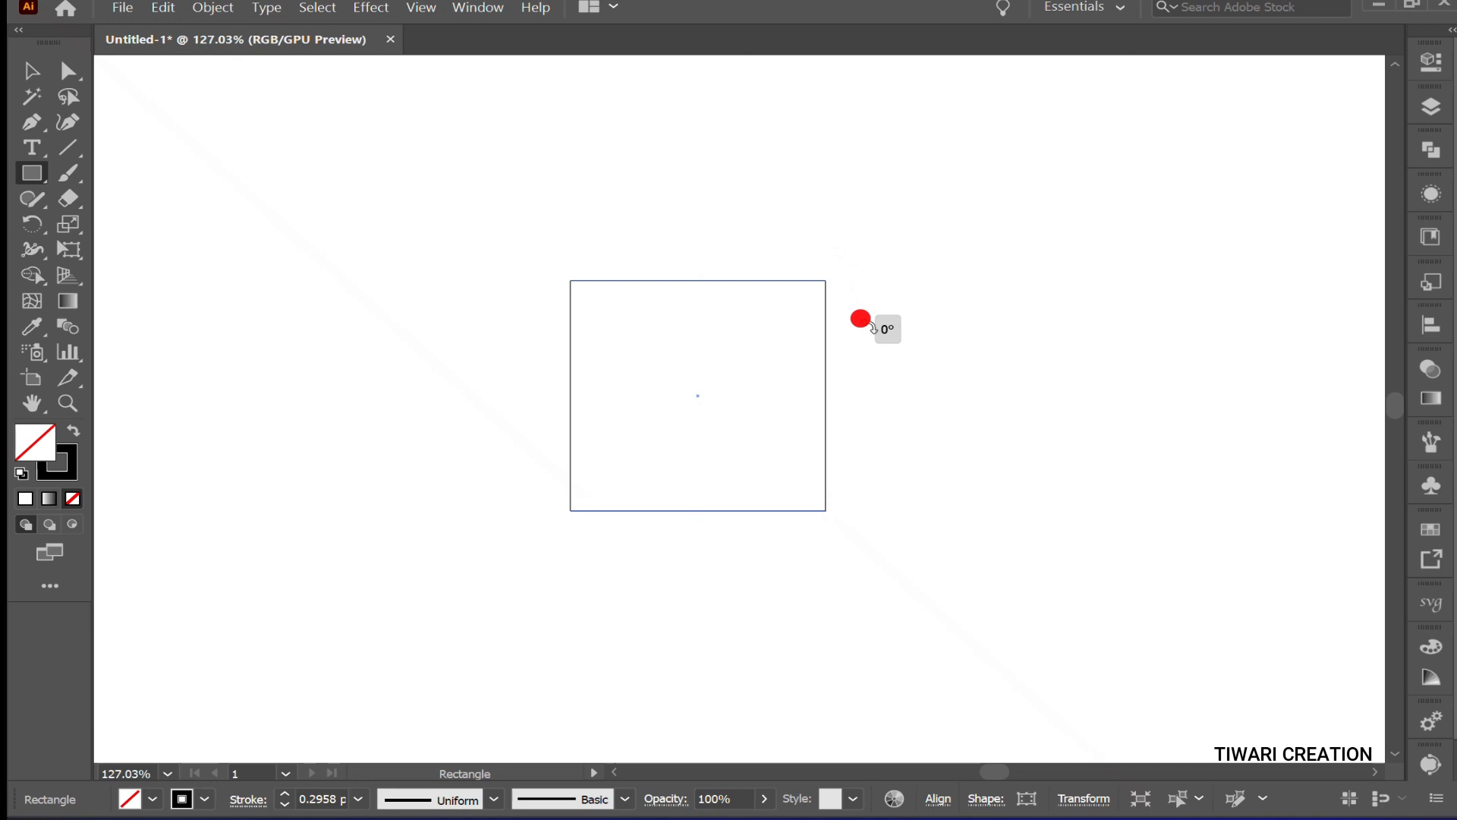
left_click_drag(862, 319, 869, 407)
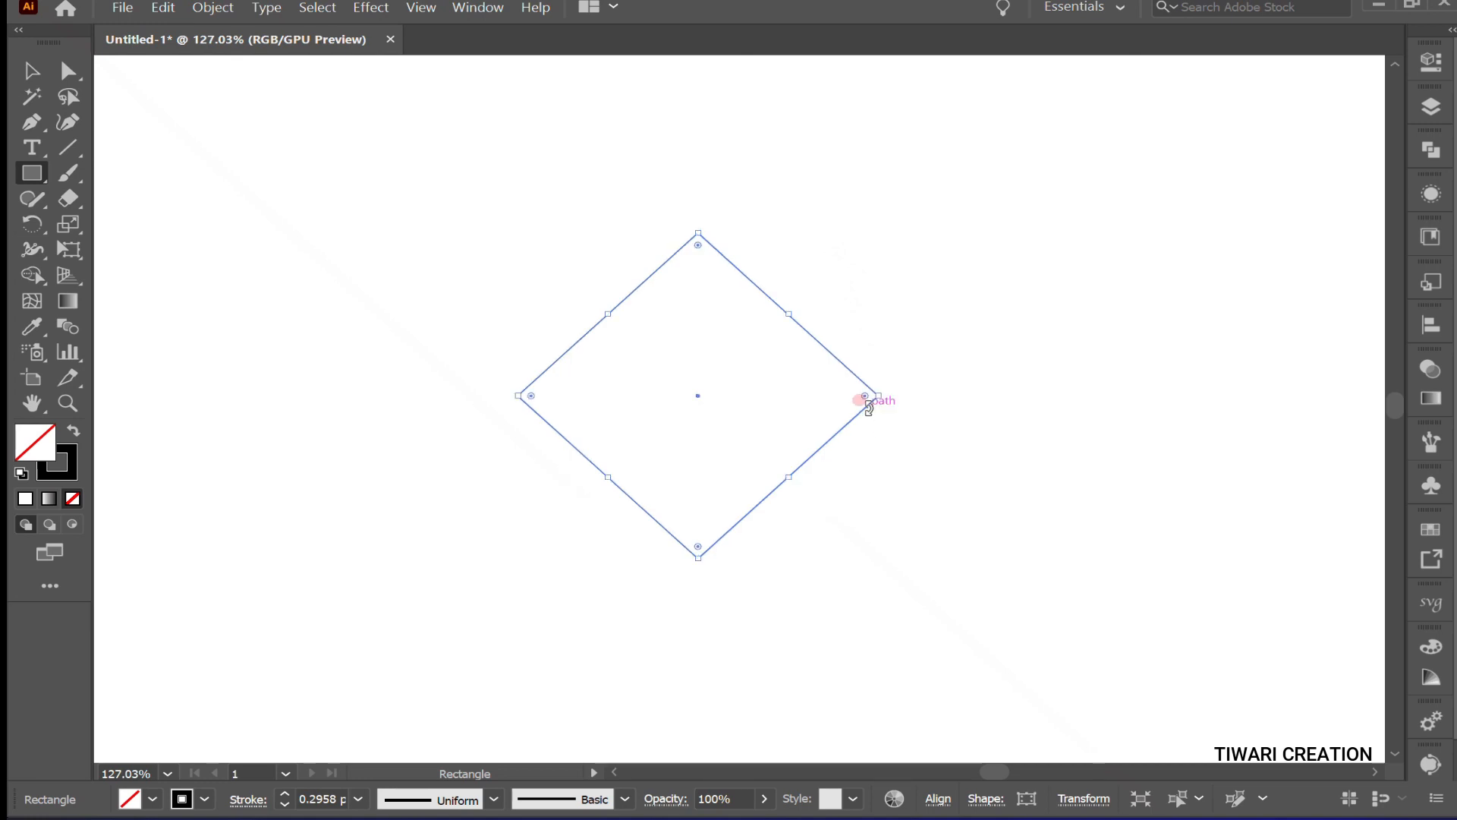
Step: Narrow the diamond with Transform Each by setting its horizontal scale to 35% and keeping the vertical scale at 100%
right_click(869, 407)
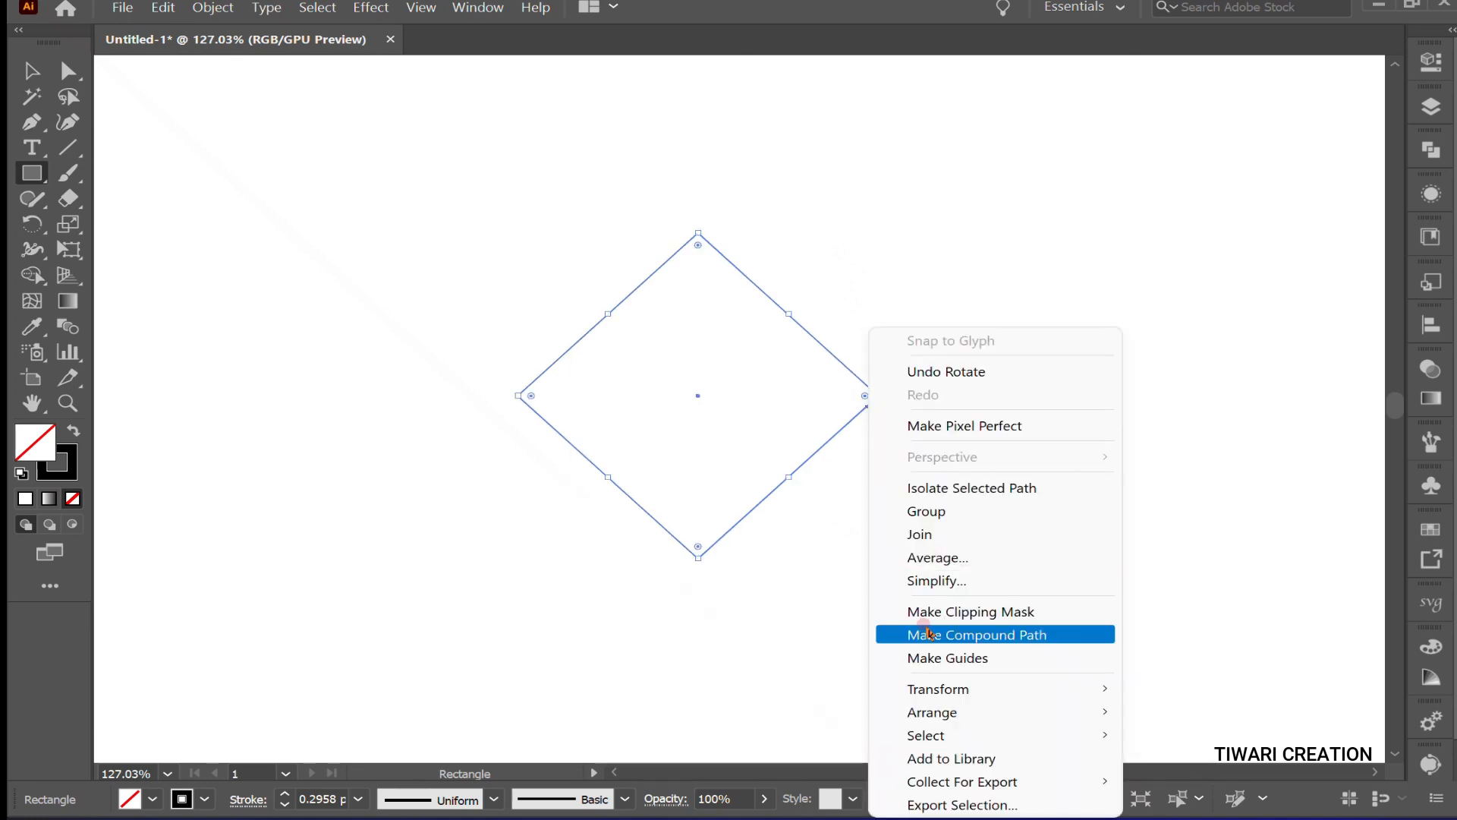
mouse_move(941, 697)
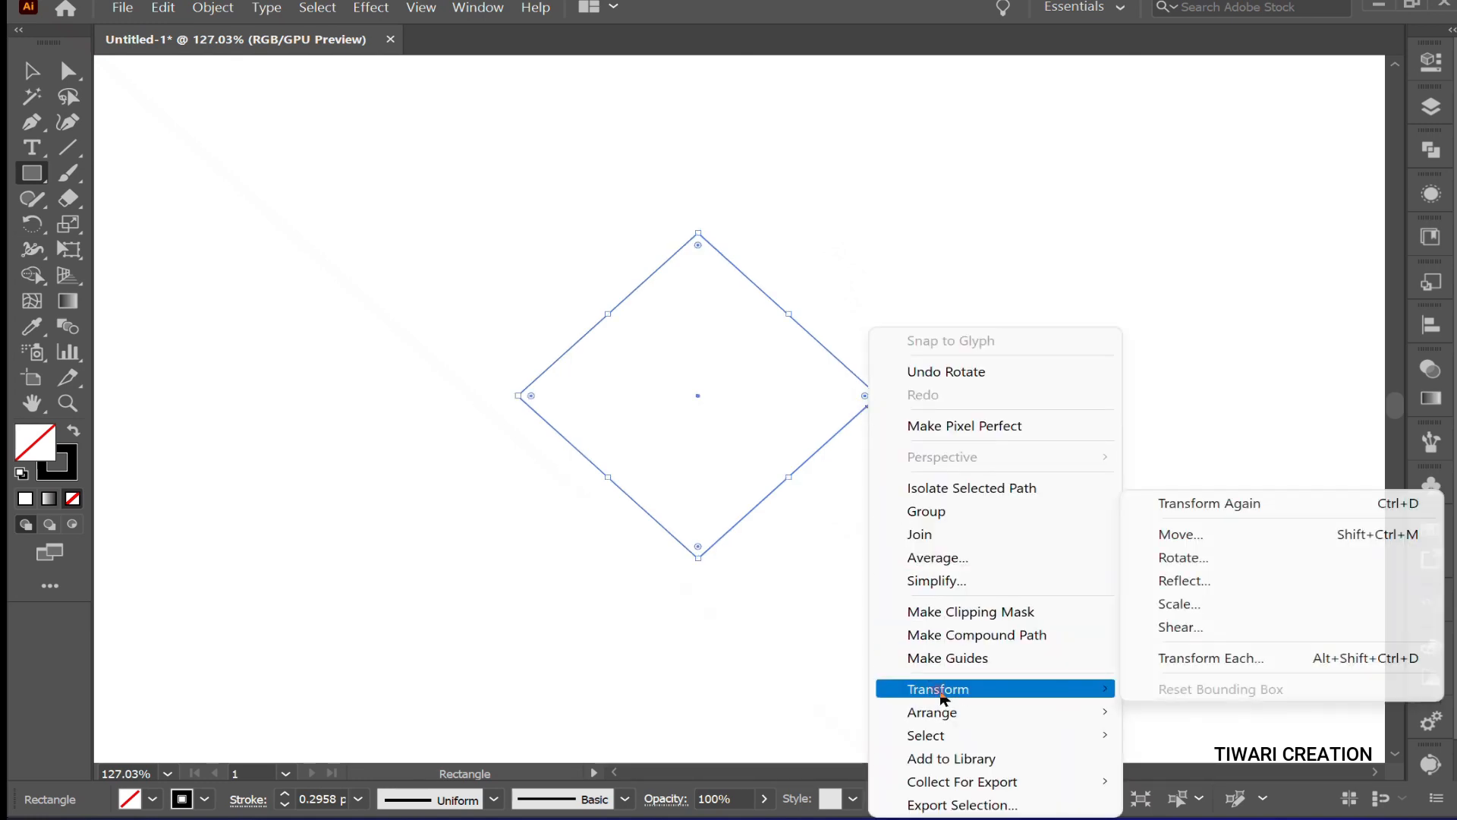
left_click(1223, 658)
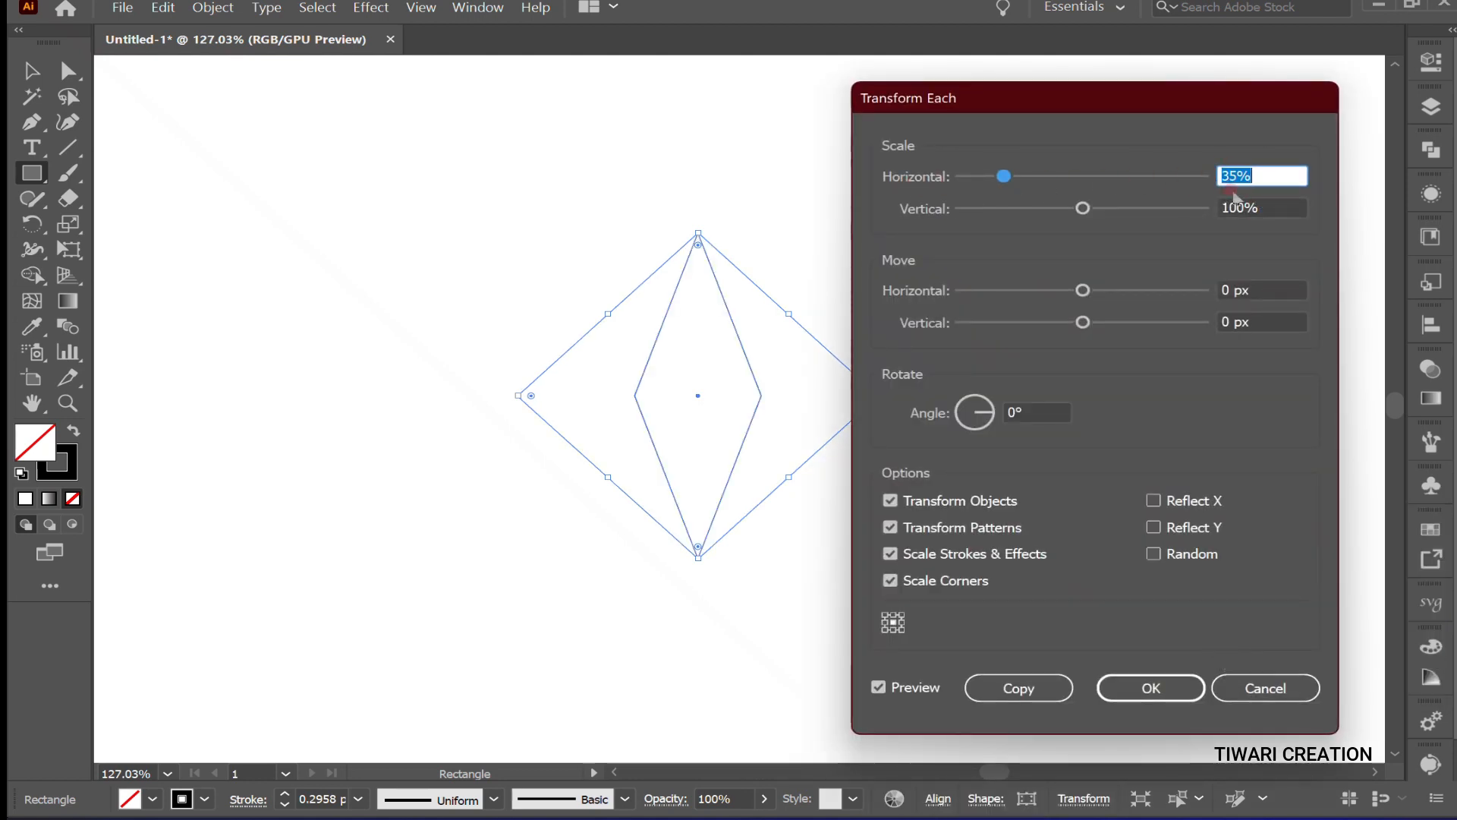
left_click(1107, 690)
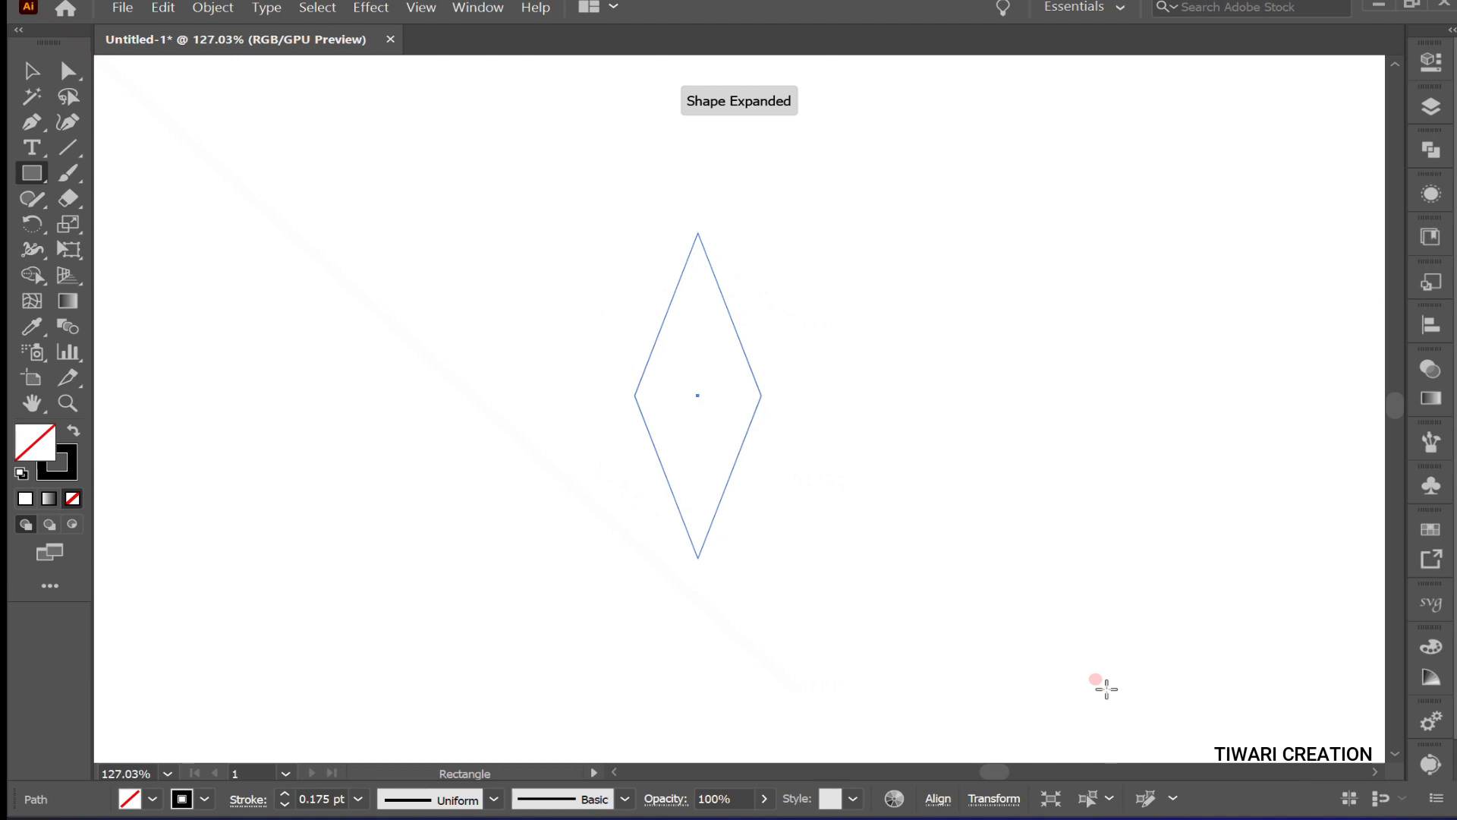
Step: Set the narrow diamond's stroke weight to 1 pt and deselect it
key("v")
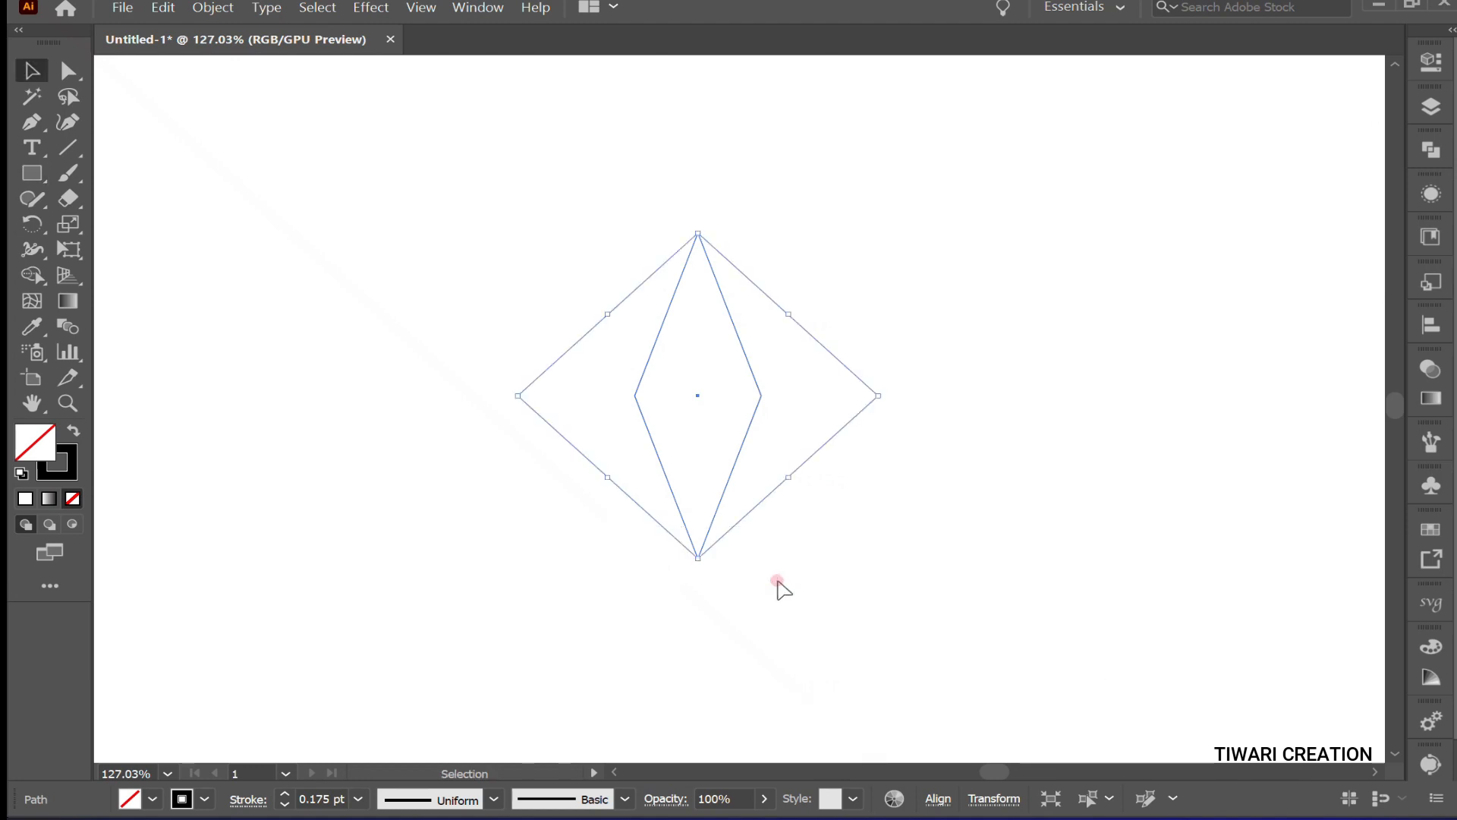
left_click(284, 793)
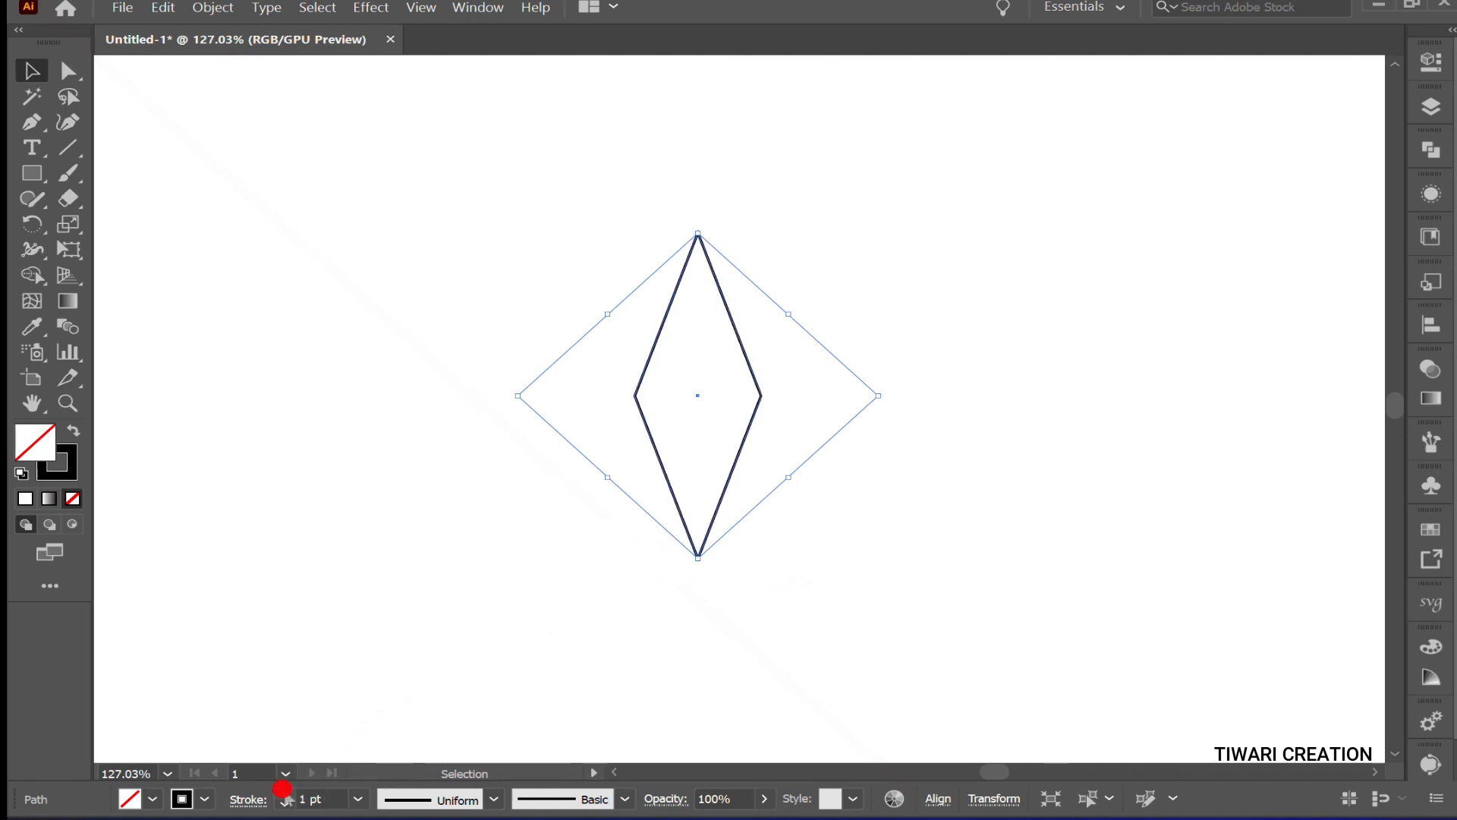
left_click(400, 638)
Step: Delete the diamond's right corner anchor so only the open left half of the outline remains
left_click_drag(579, 410, 820, 543)
key("a")
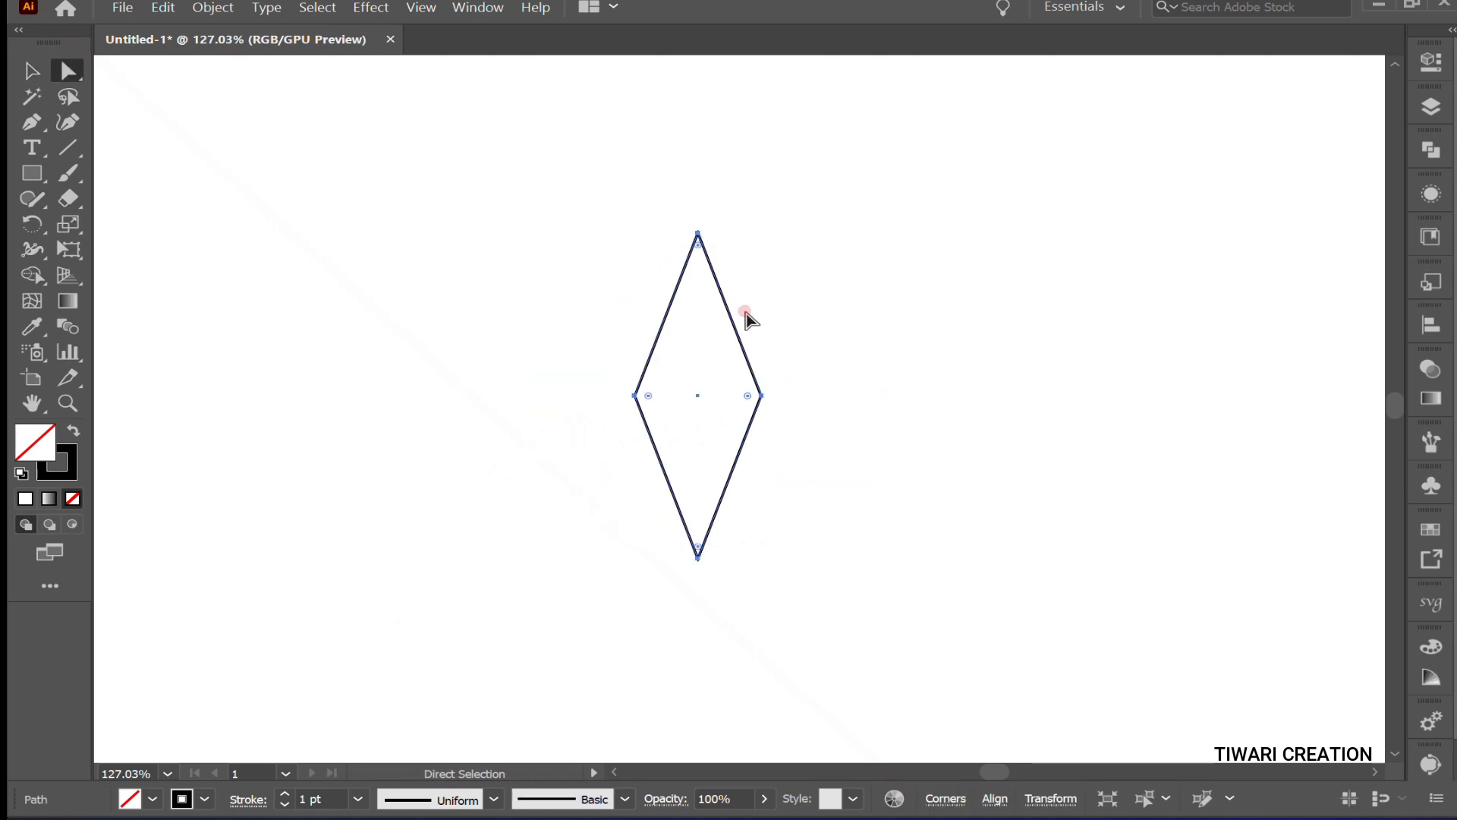
left_click_drag(721, 265, 854, 548)
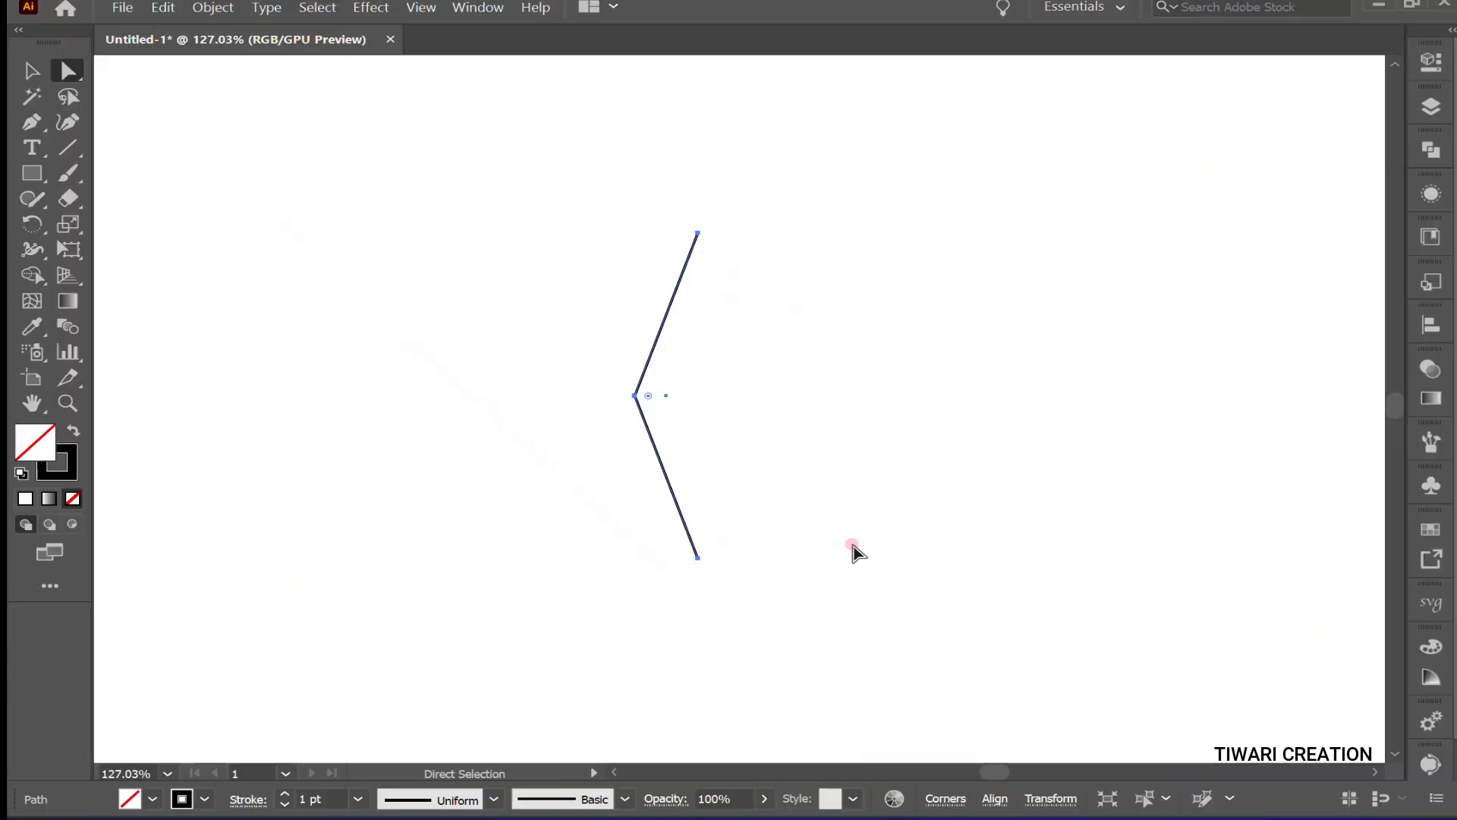
Step: Reflect a copy of the left half outline vertically and move it right so both halves meet as a diamond
key("v")
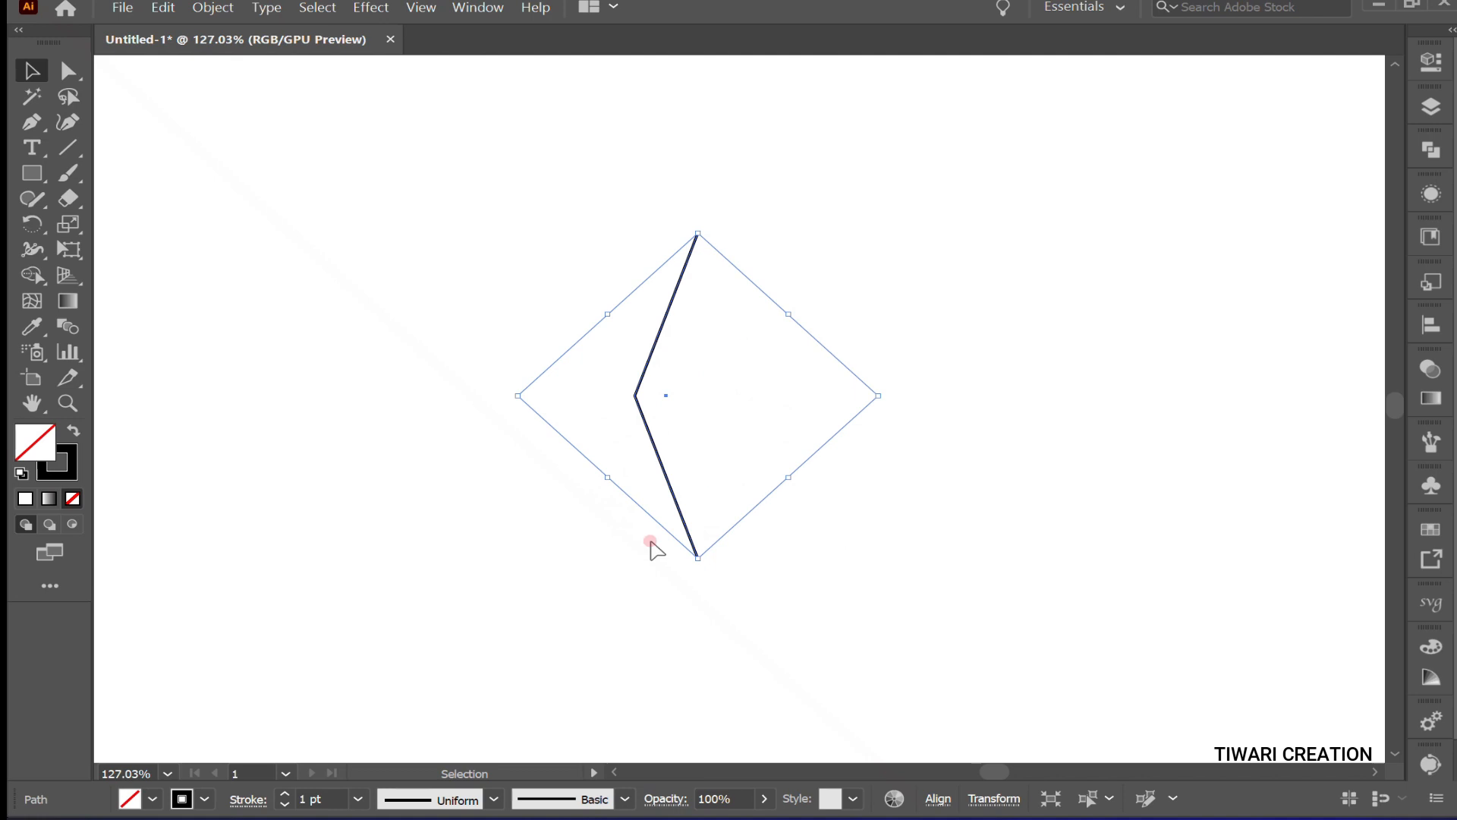
right_click(610, 525)
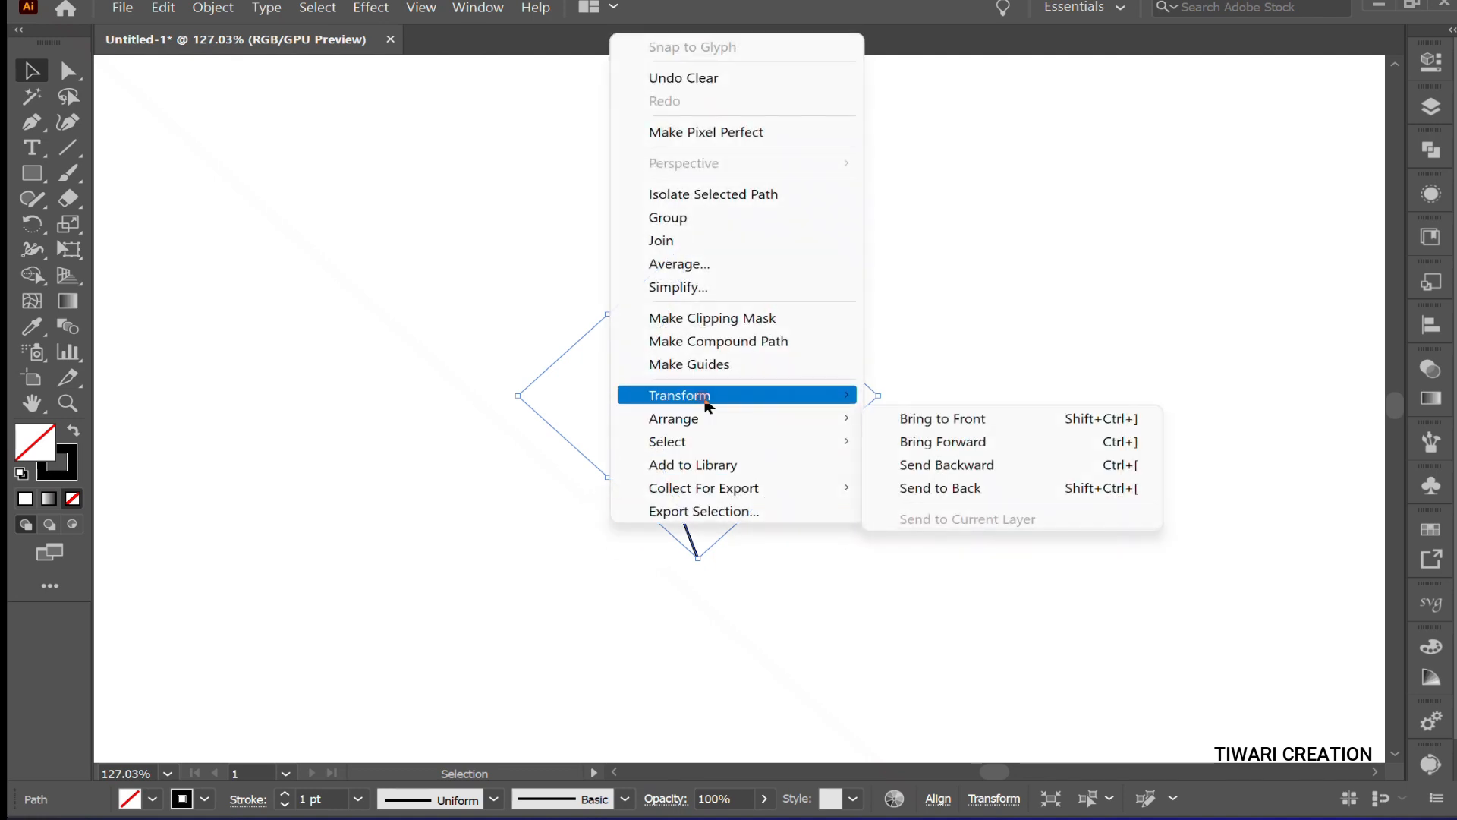
mouse_move(705, 396)
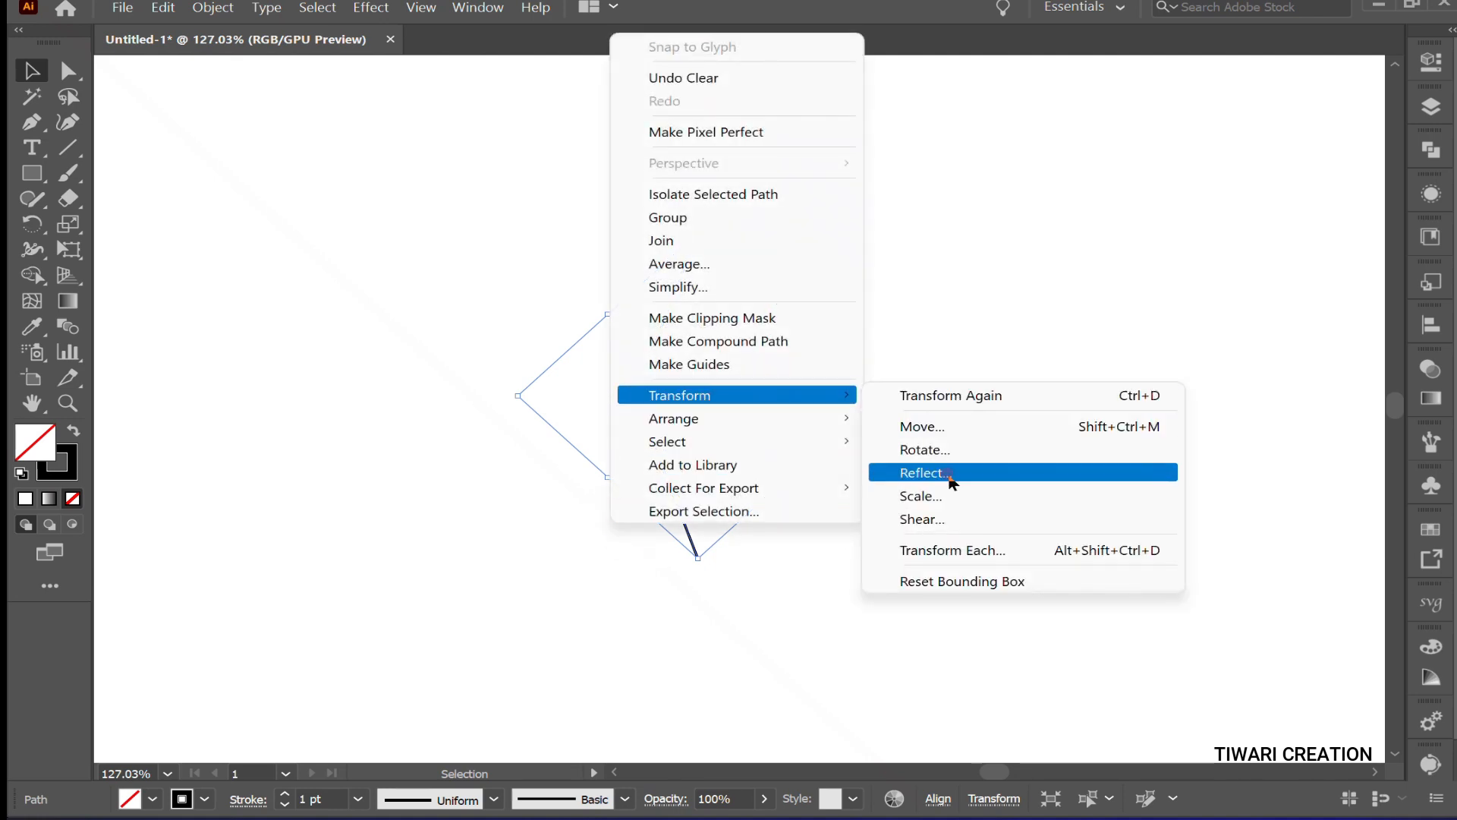
left_click(926, 473)
left_click(199, 728)
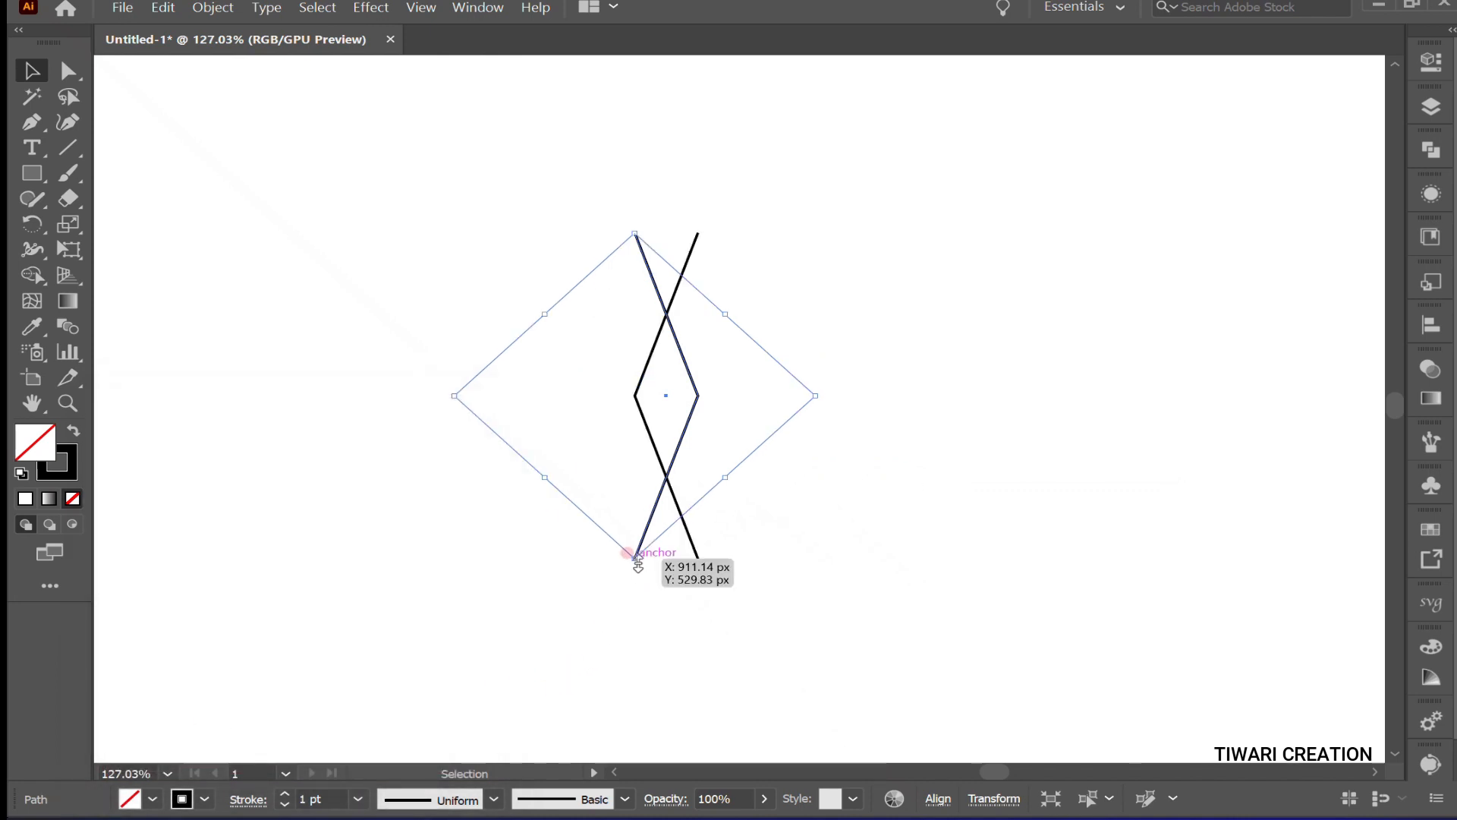
key("a")
left_click_drag(635, 560, 698, 565)
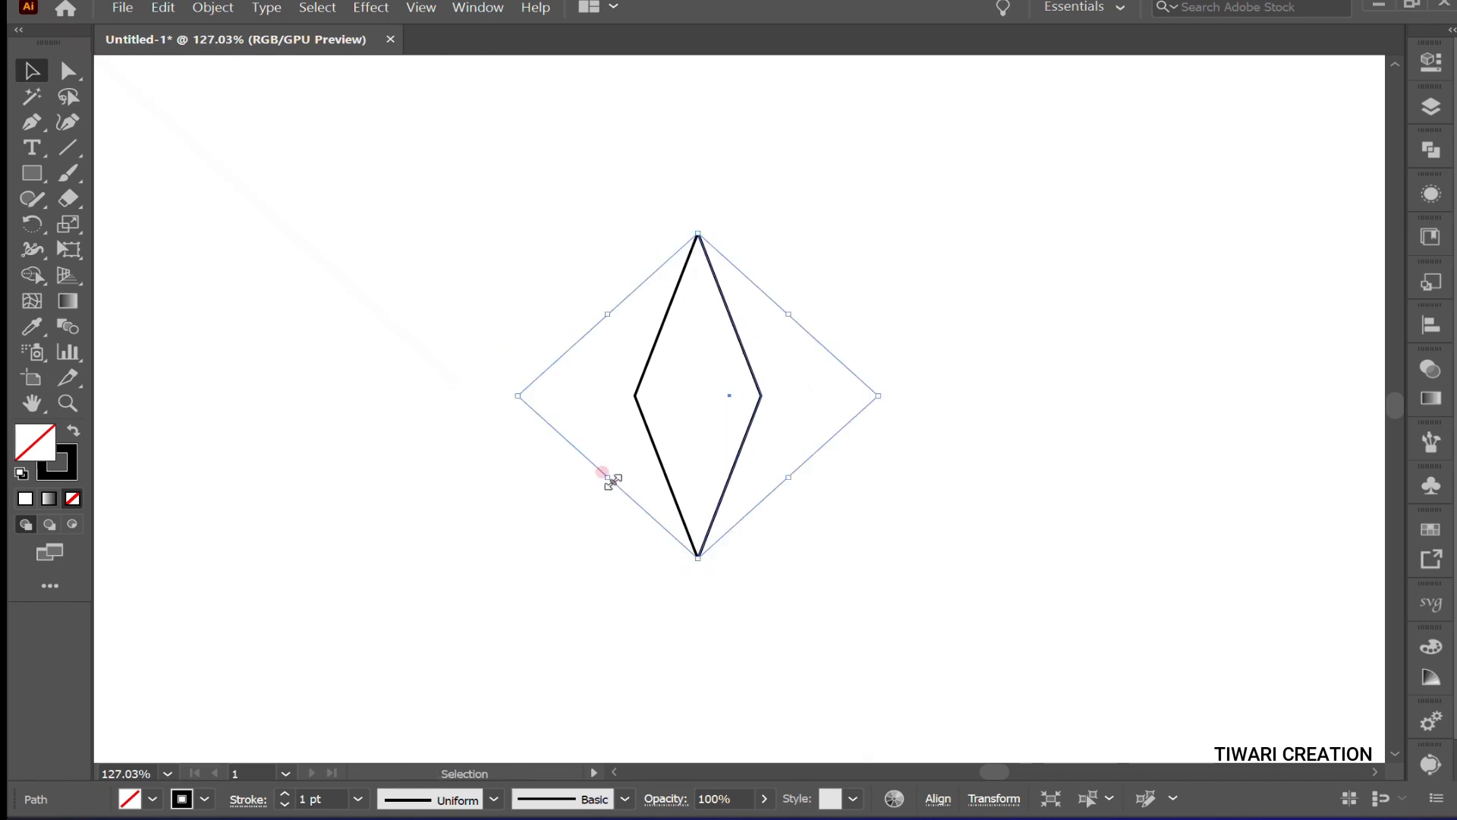
Step: Blend the two half outlines with spacing set to Specified Steps and 20 steps
left_click_drag(594, 522, 802, 560)
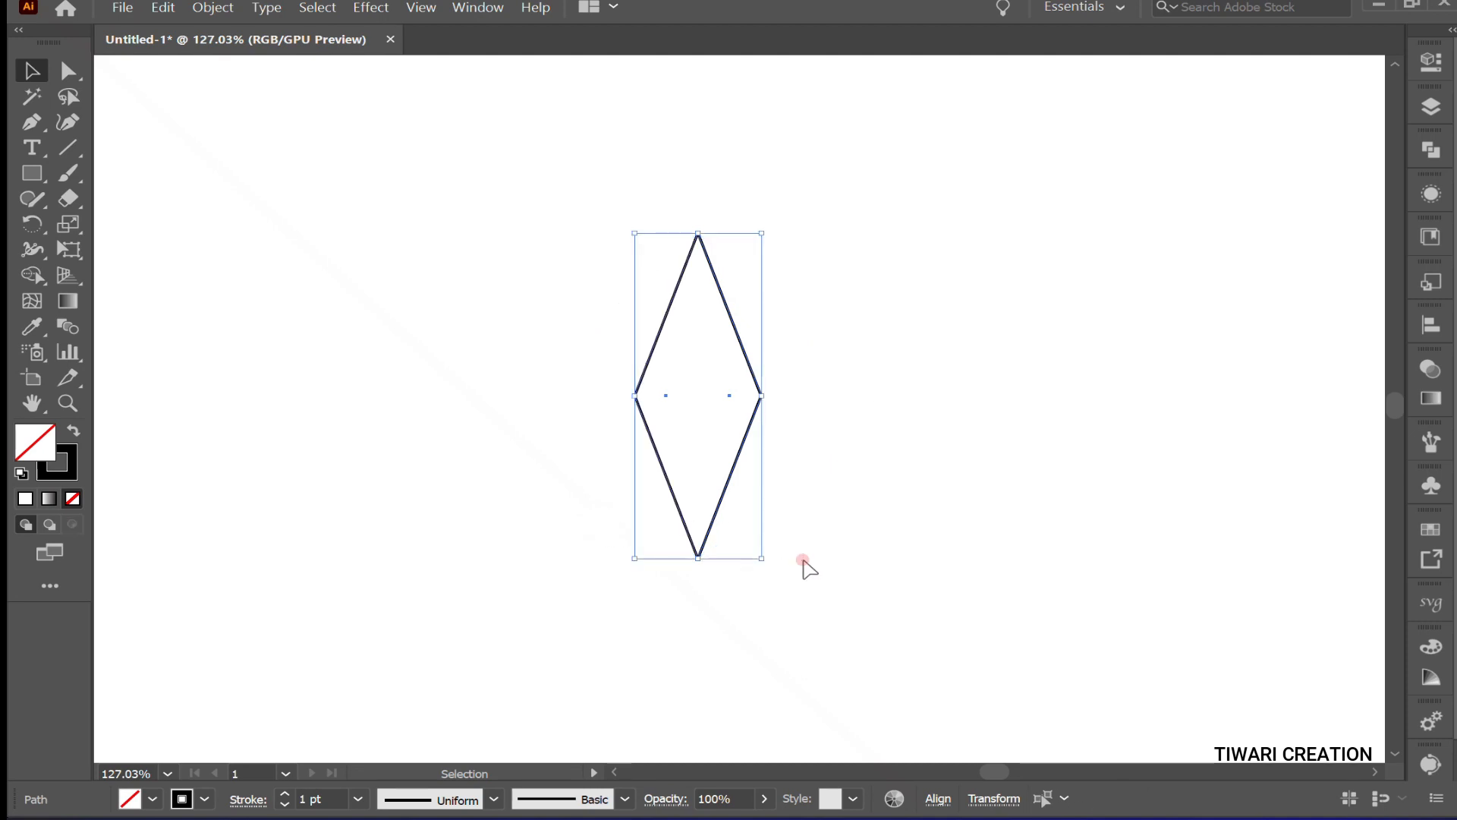
key("ctrl+alt+b")
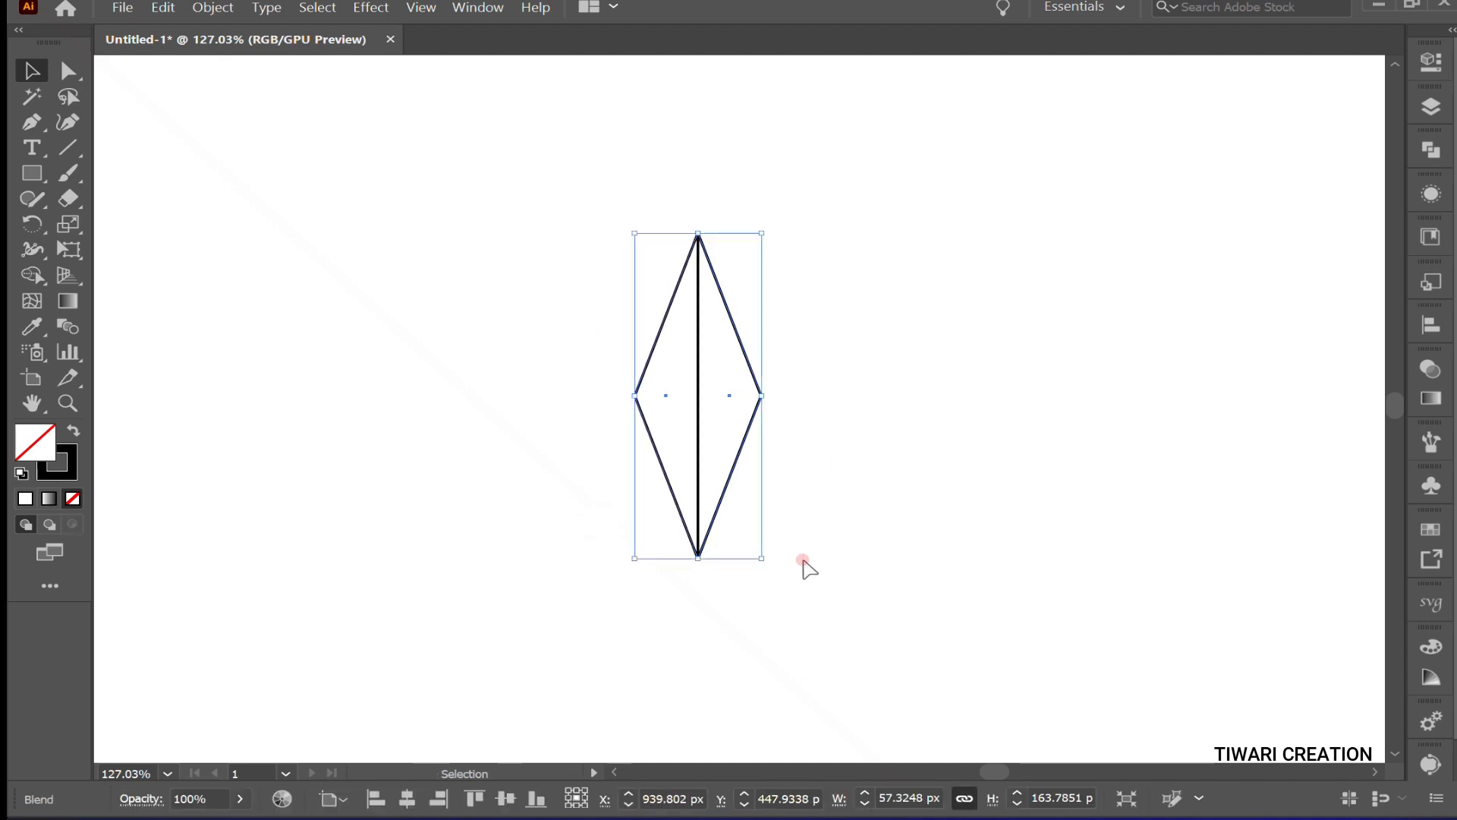
double_click(68, 326)
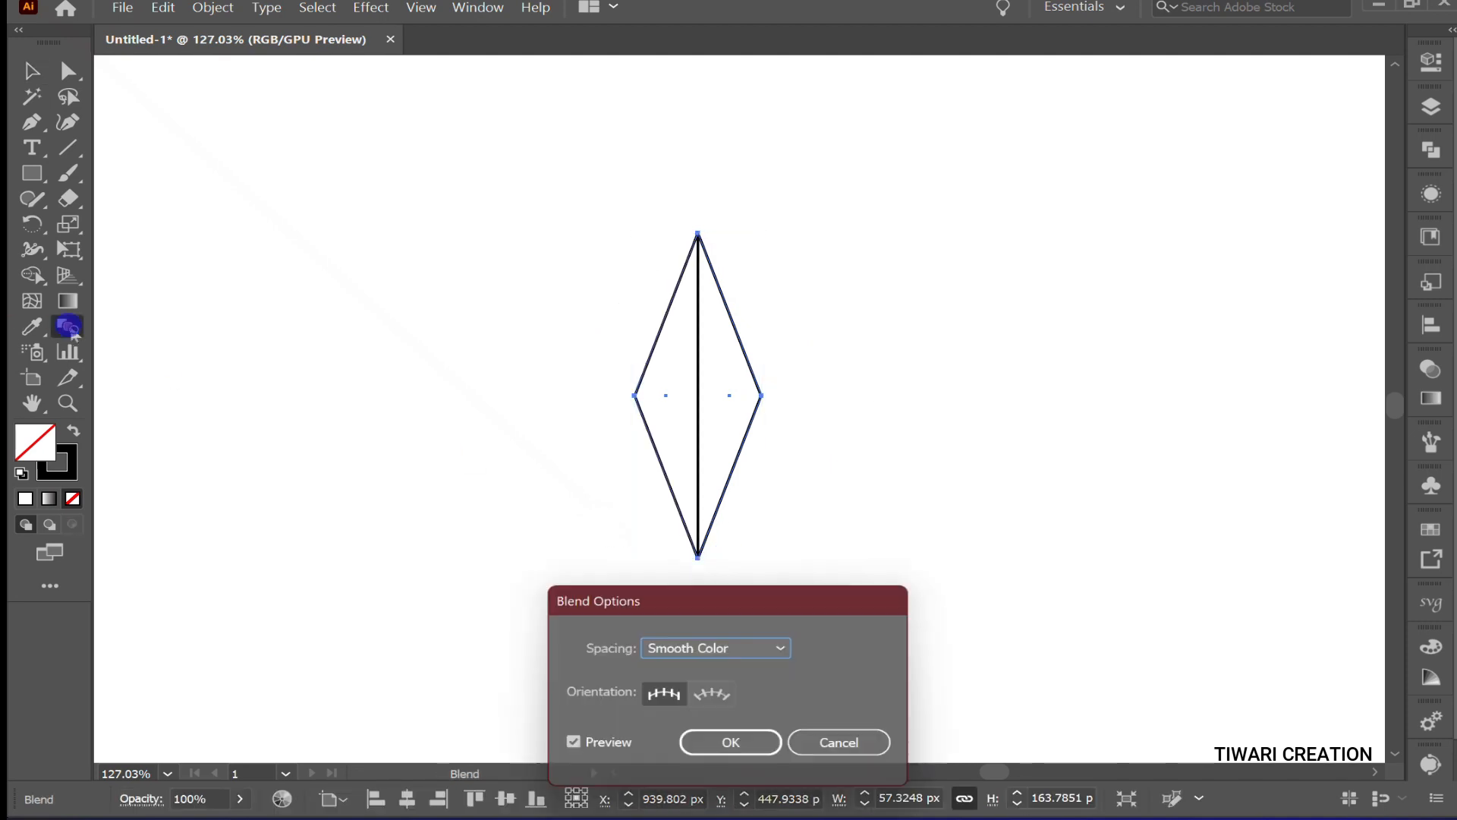
left_click(744, 649)
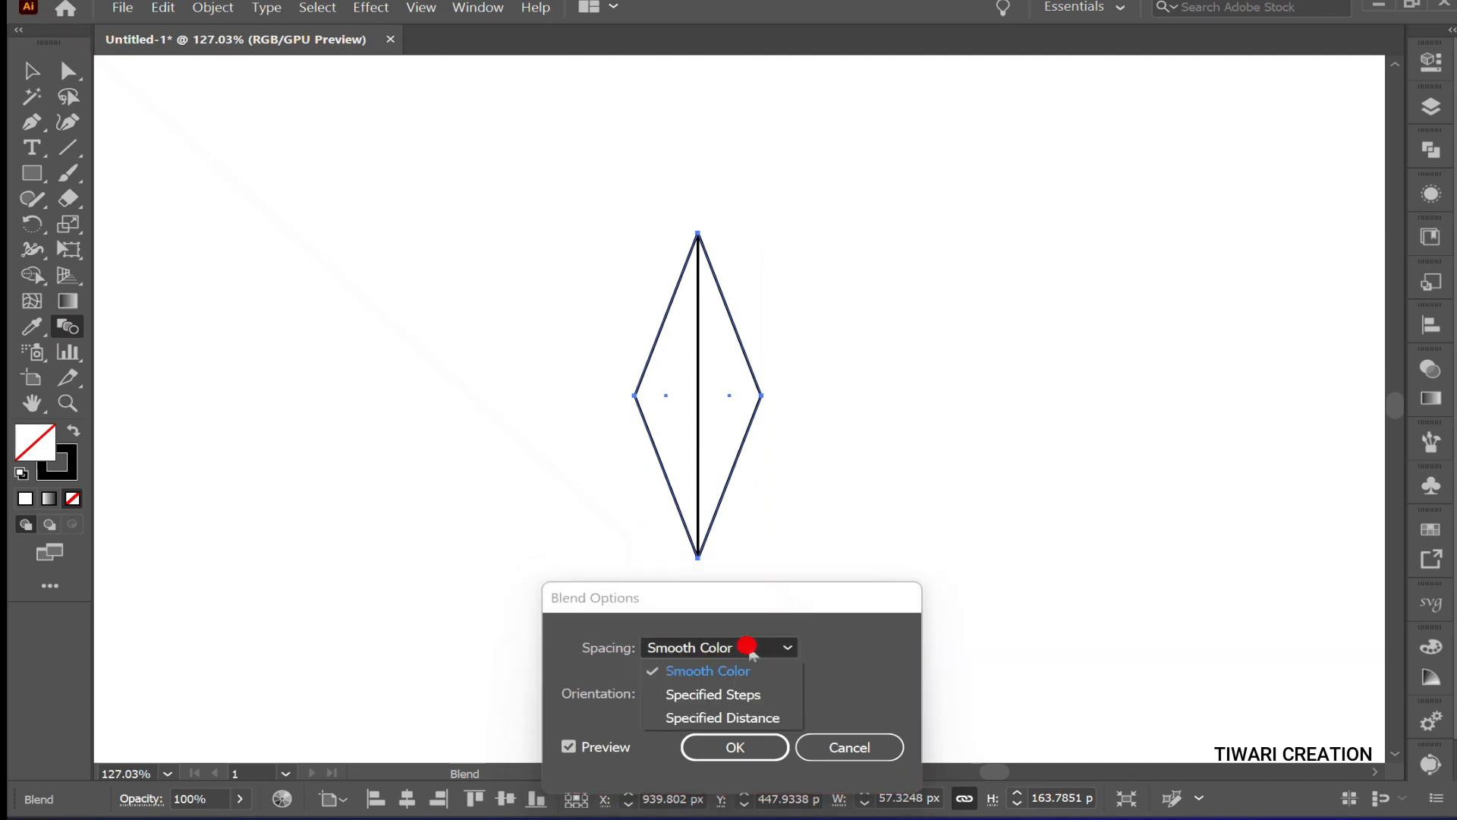
left_click(753, 690)
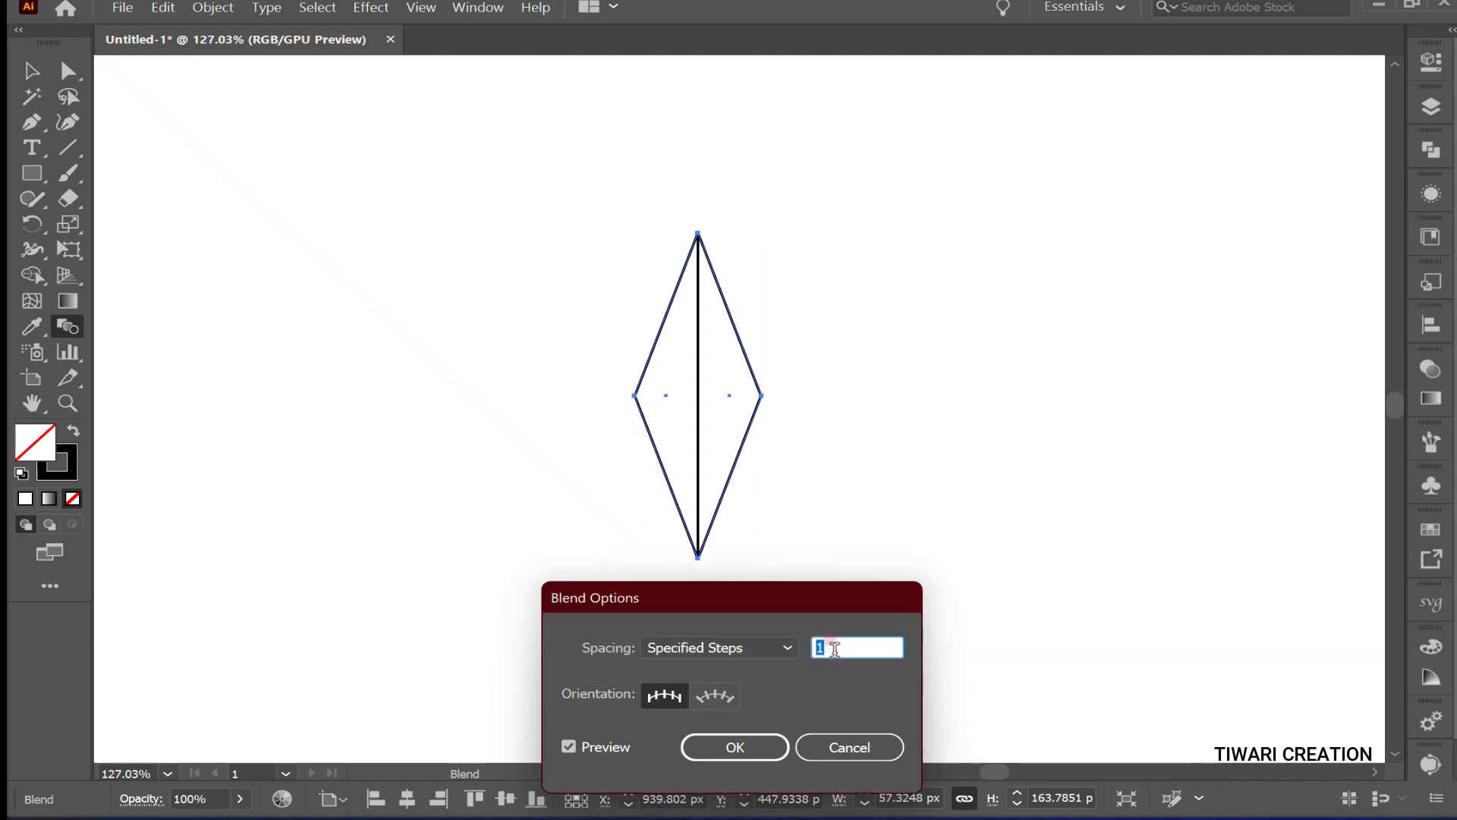
type("15")
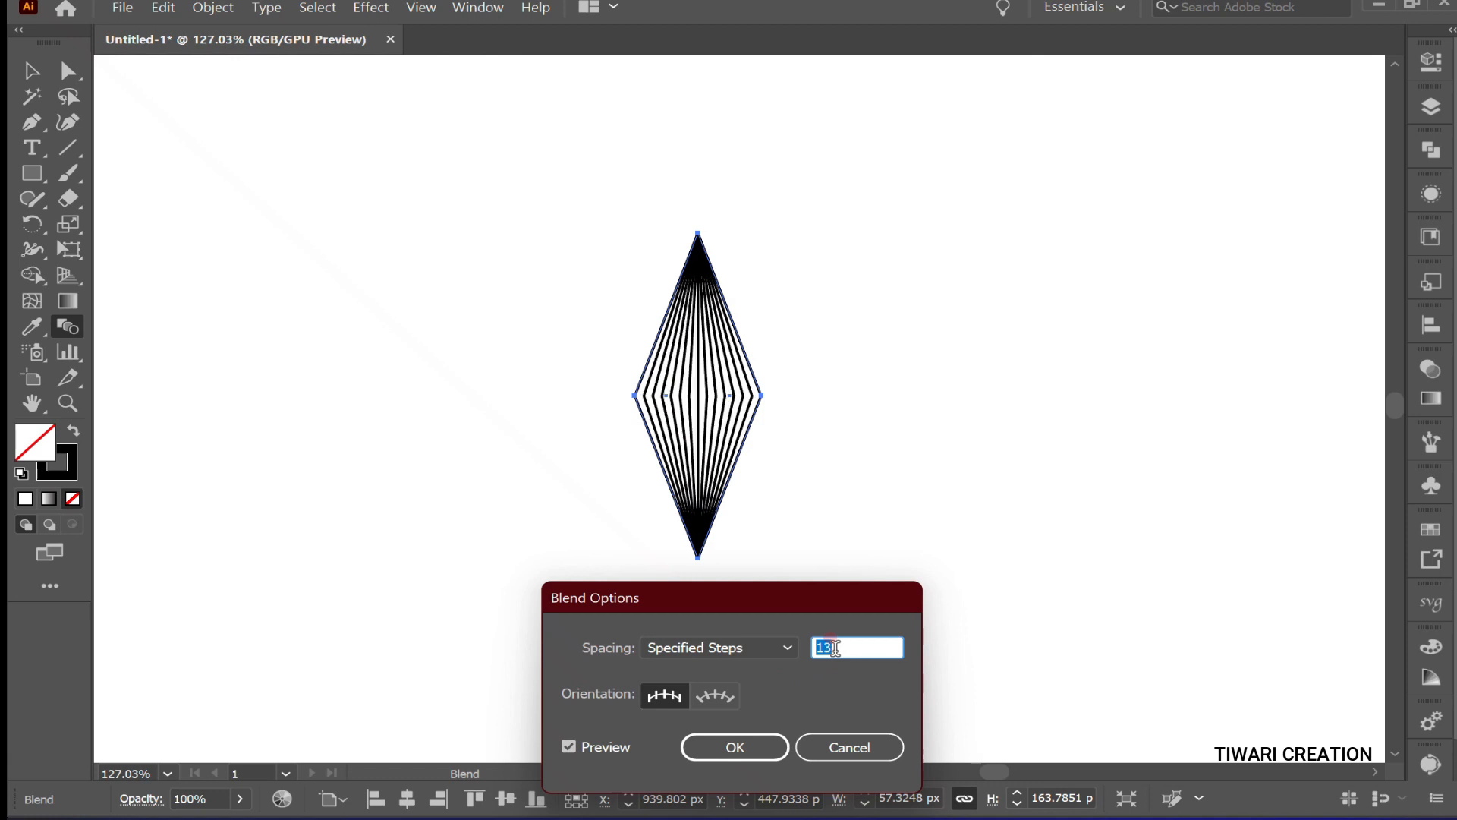
key("Up")
key("Up")
key("Up")
key("Up")
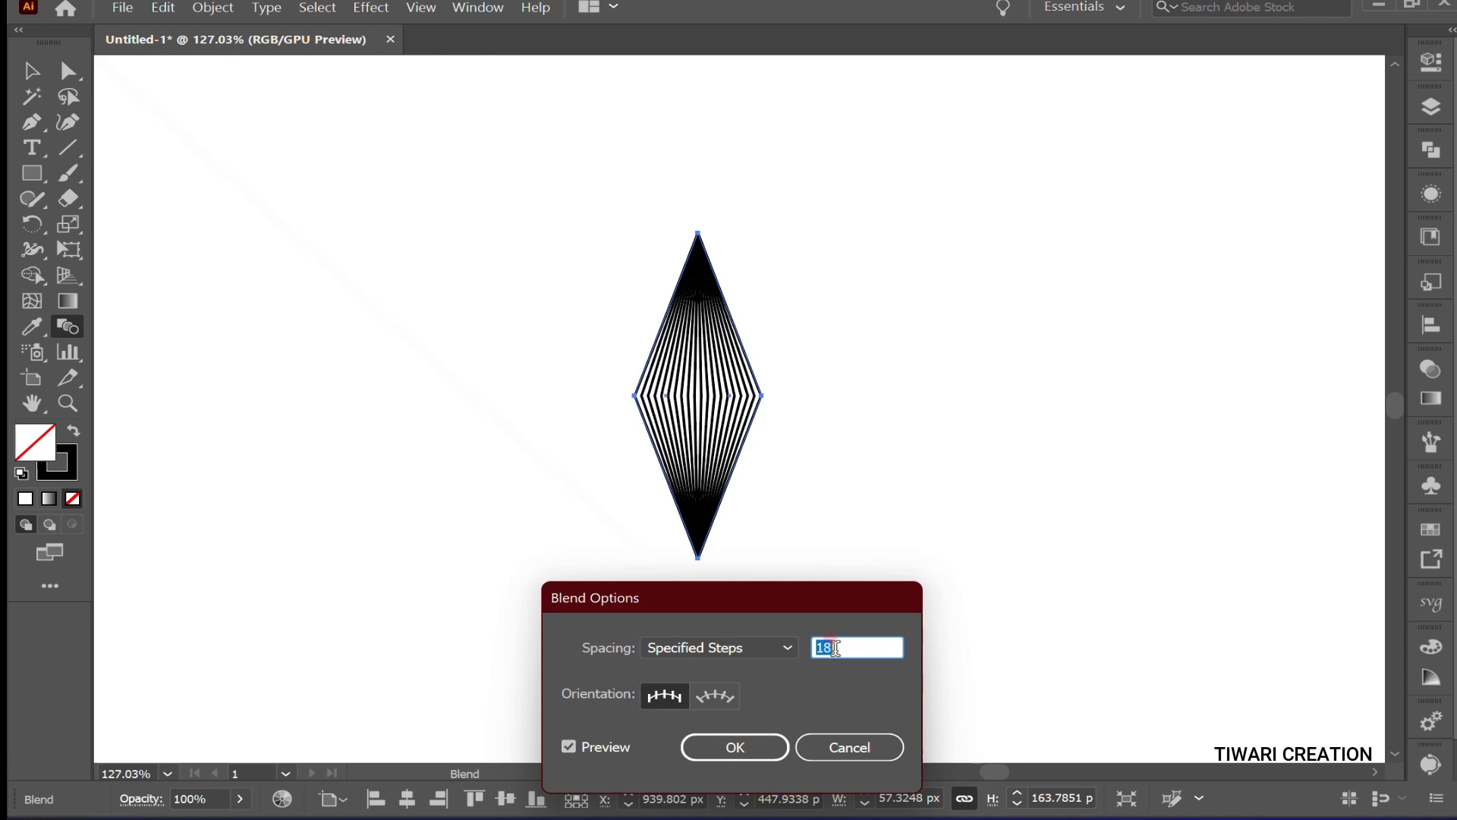
key("Up")
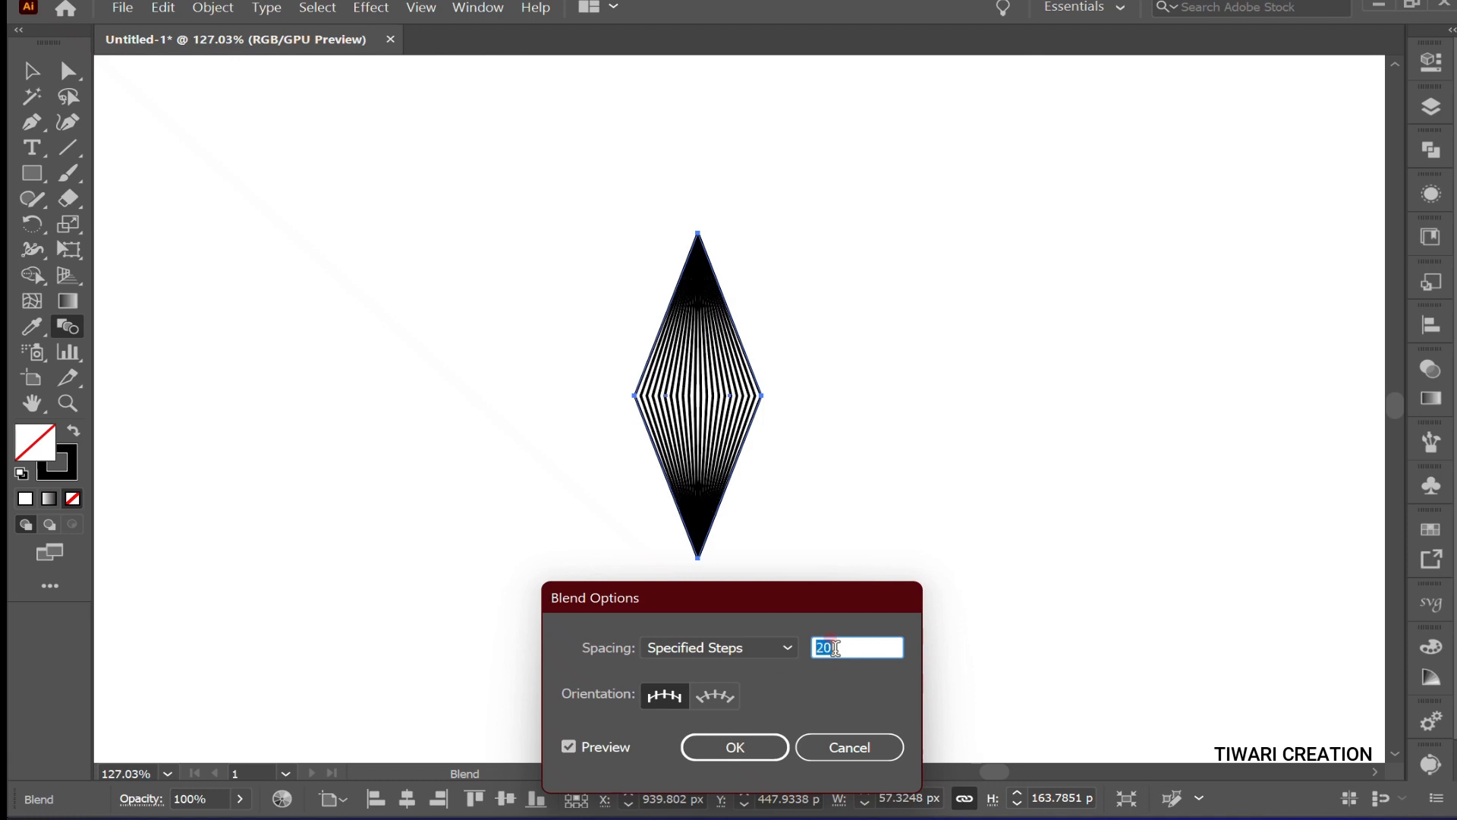
left_click(740, 746)
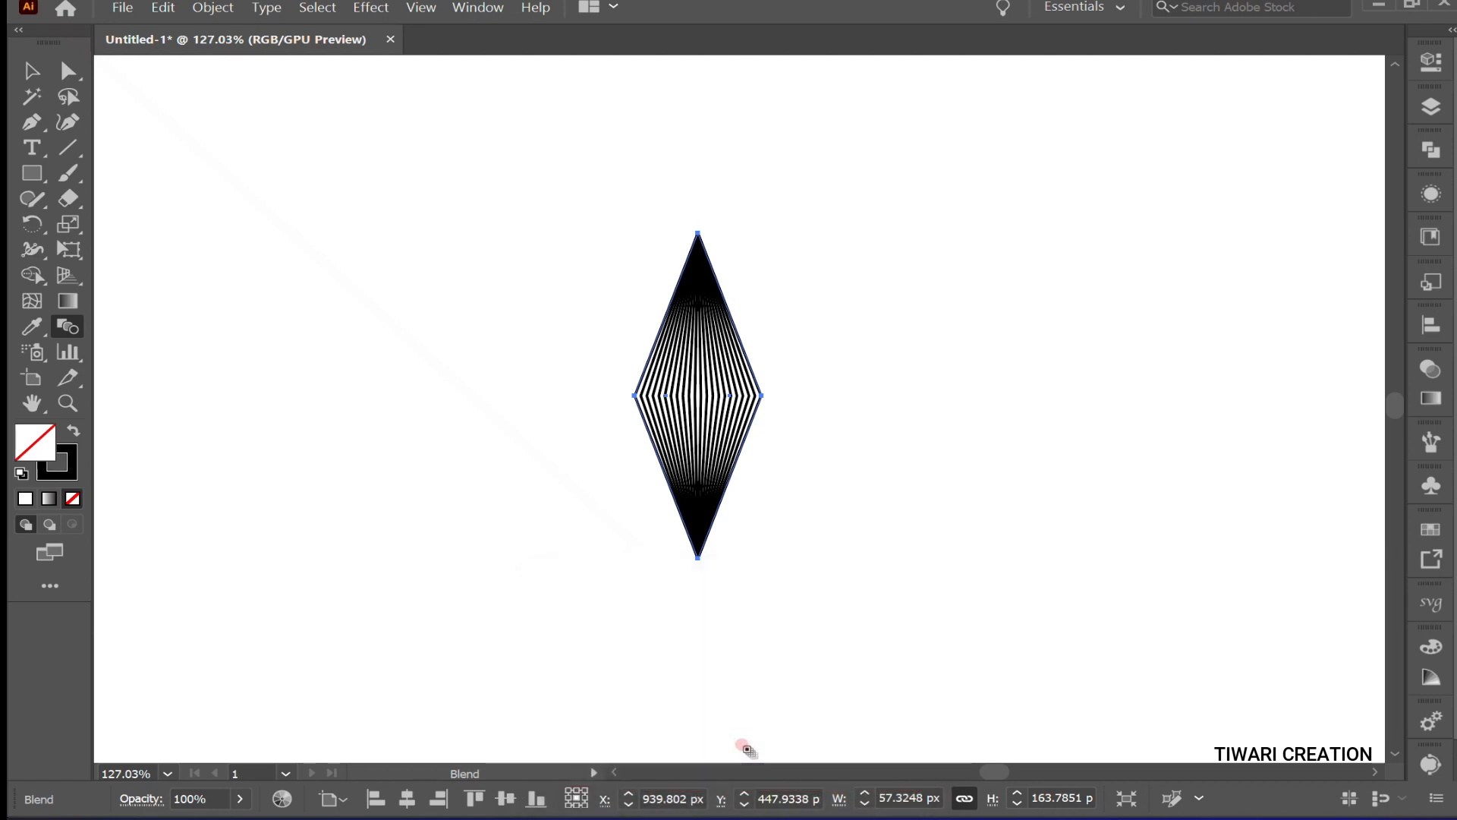
Step: Place a copy of the blended diamond about 143 px to the right of the original
key("v")
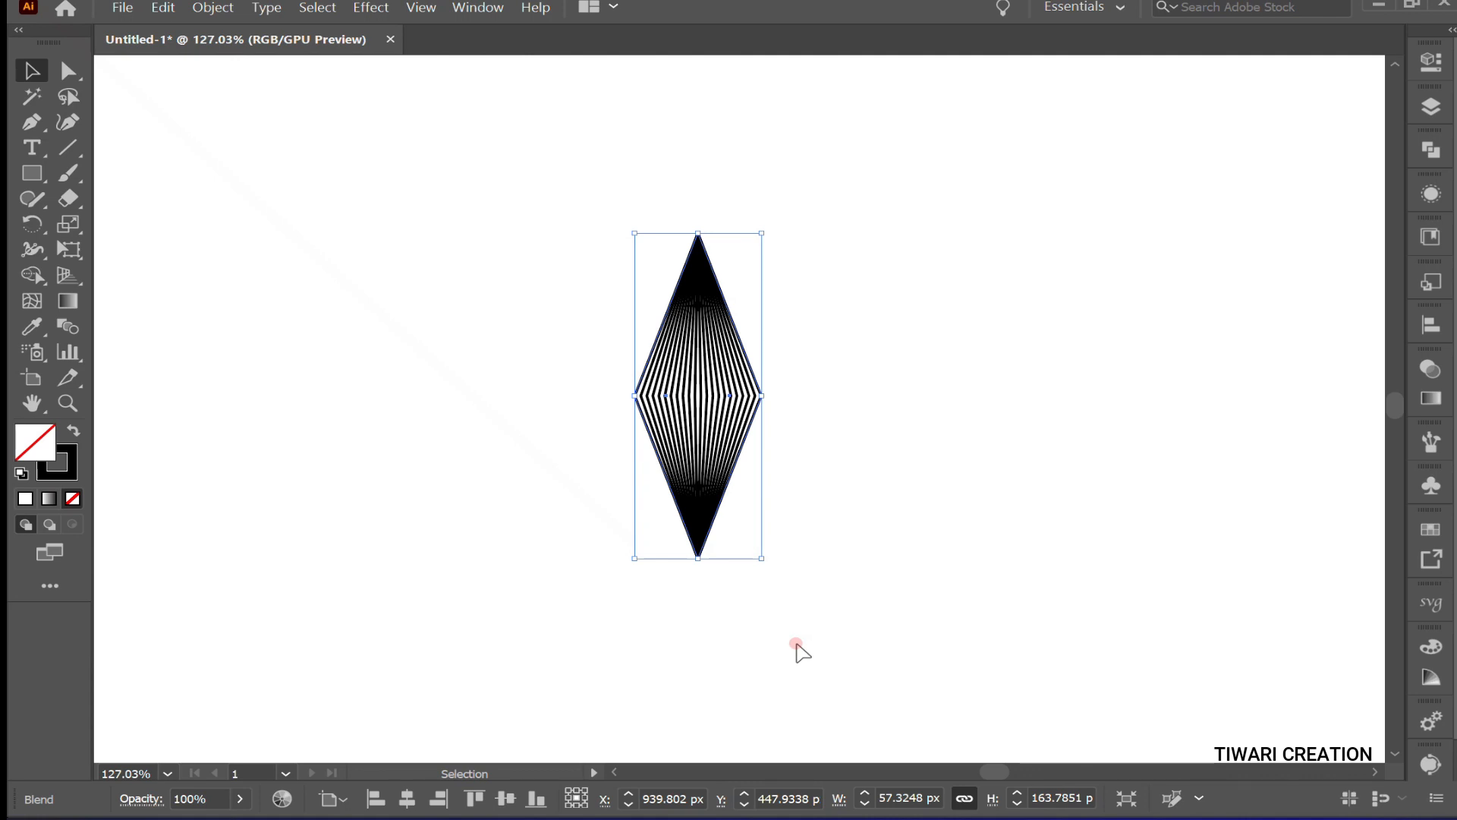
key("alt+Right")
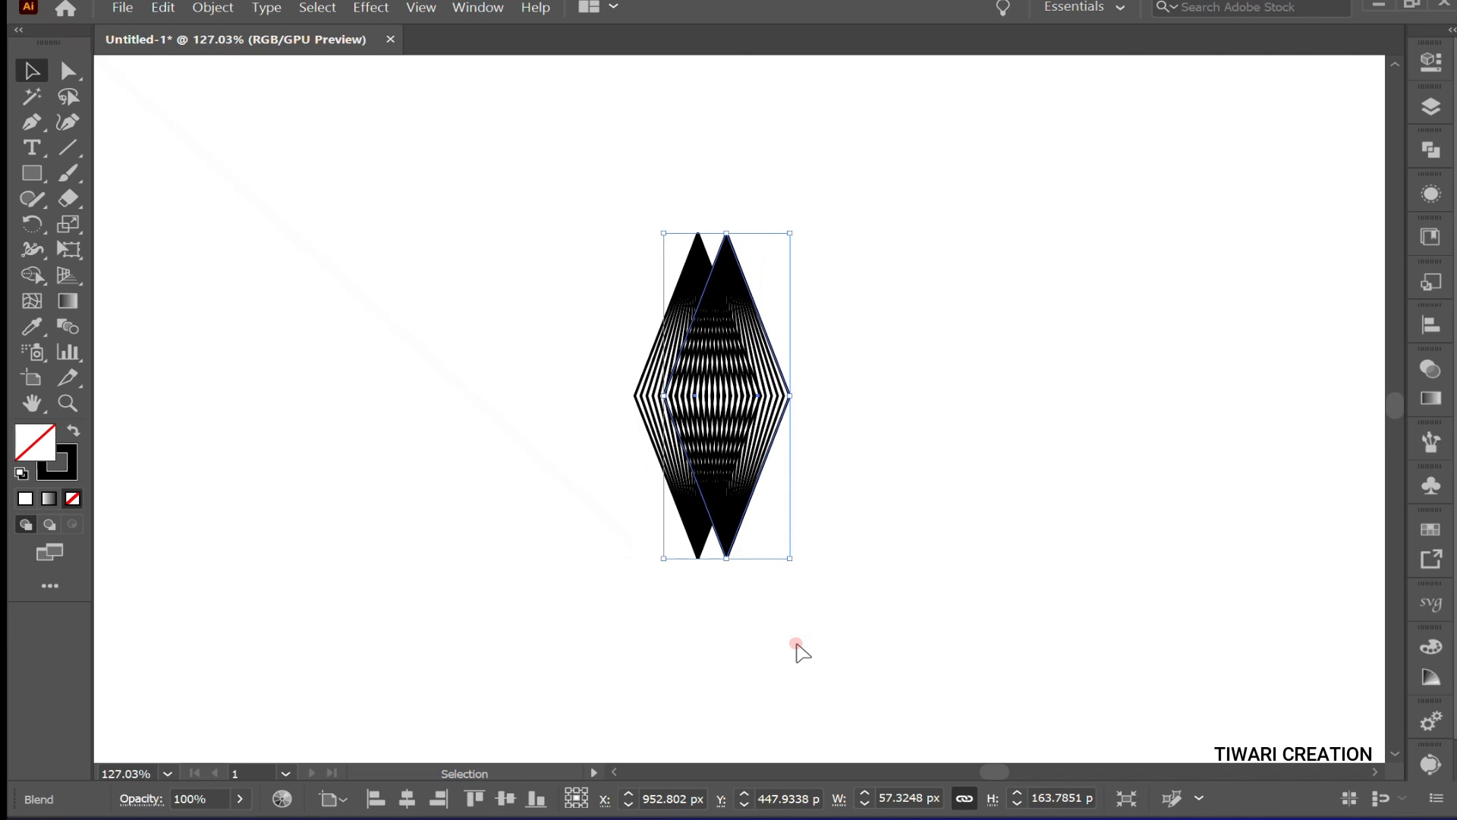
key("Right")
key("Right")
key("Right")
key("Right")
key("Right")
key("Right")
key("Right")
key("Right")
key("Right")
key("Right")
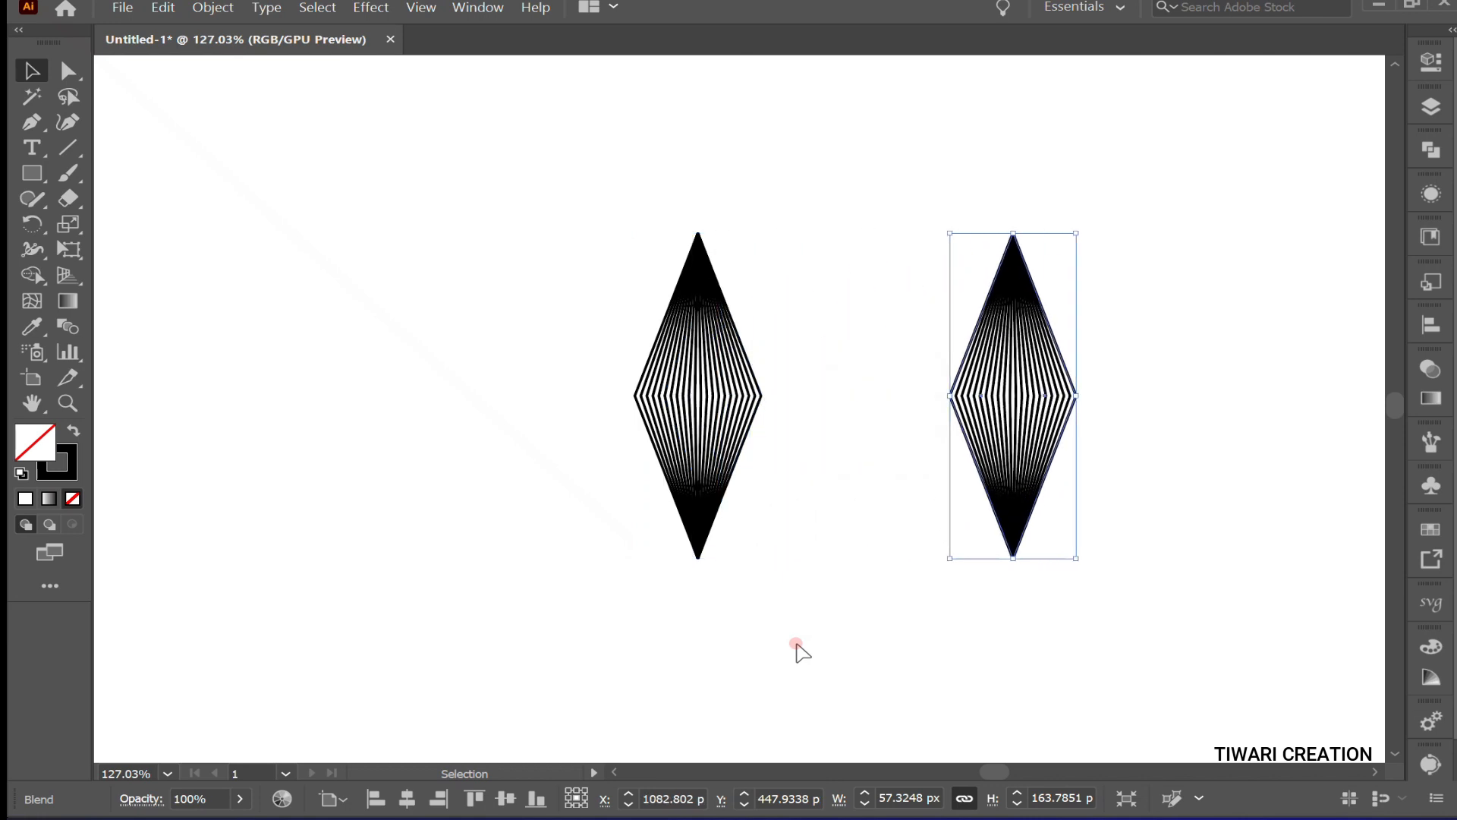
Step: Fill the copied blend with white, ffffff
double_click(34, 441)
type("ffffff")
key("Return")
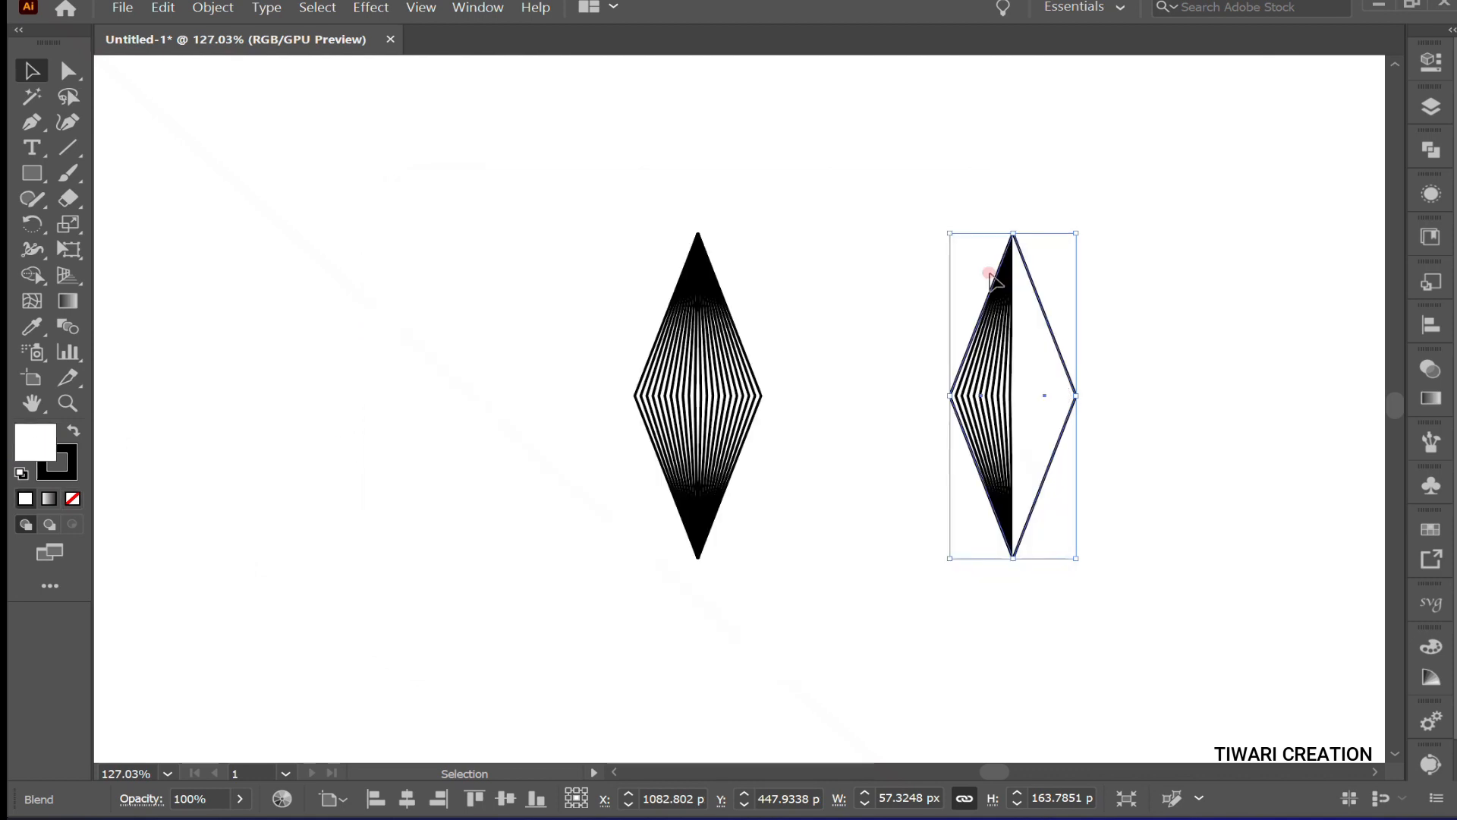
Step: Isolate the copied blend and delete its right half path
double_click(960, 417)
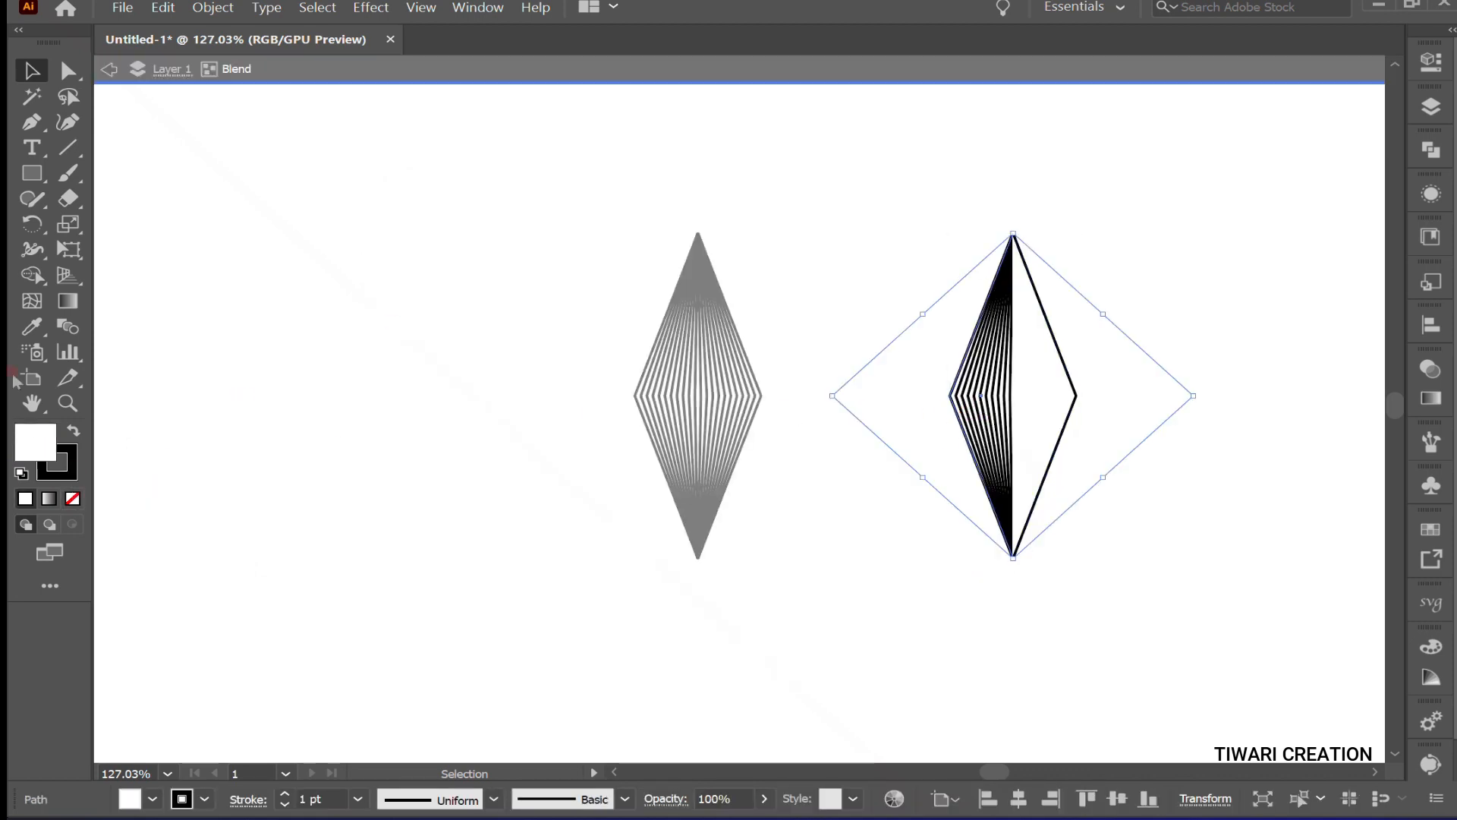
left_click(72, 498)
left_click(25, 499)
left_click(1075, 395)
left_click(950, 395)
left_click(1073, 394)
left_click(950, 394)
left_click(1075, 395)
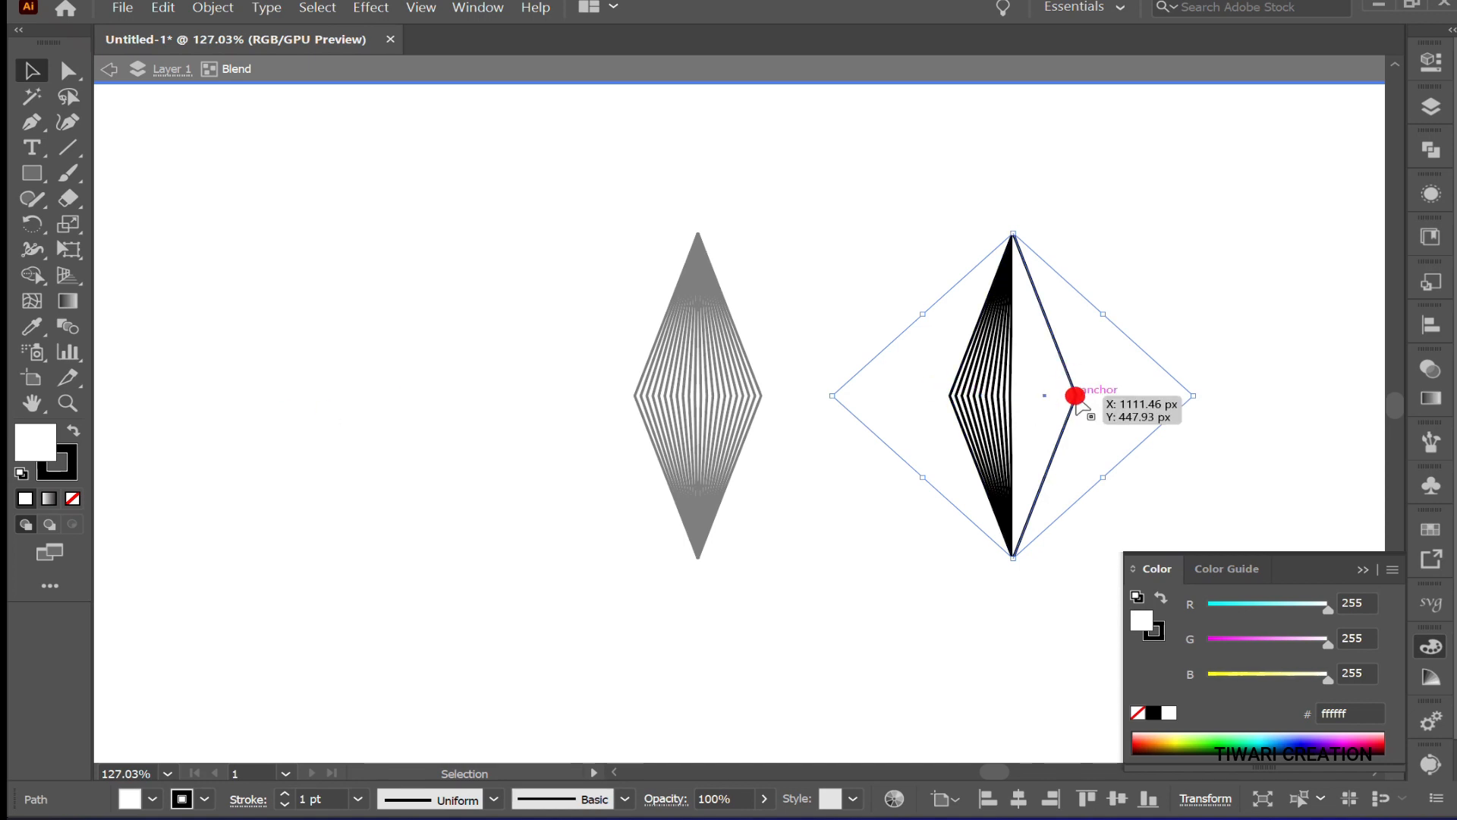
key("Delete")
Step: Reflect a copy of the remaining left half vertically and move it right to close the copied diamond
left_click(956, 402)
right_click(958, 404)
mouse_move(1010, 642)
left_click(789, 705)
left_click(176, 730)
left_click_drag(949, 558, 1012, 558)
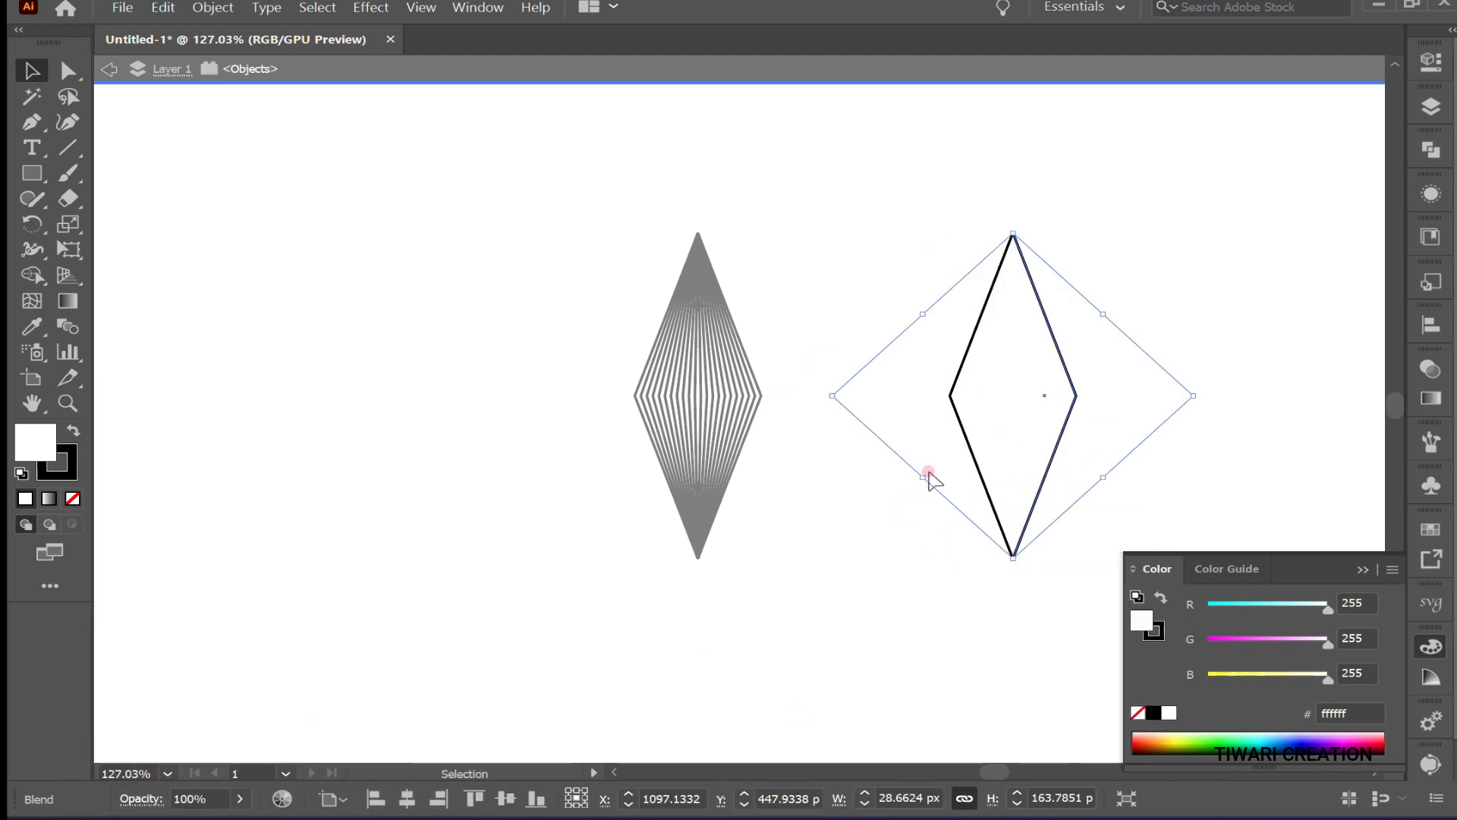
Step: Move both white-filled halves onto the original blended diamond, leave isolation mode and change the right half's stacking order
left_click_drag(957, 490, 1063, 522)
left_click_drag(1028, 460, 714, 459)
double_click(855, 476)
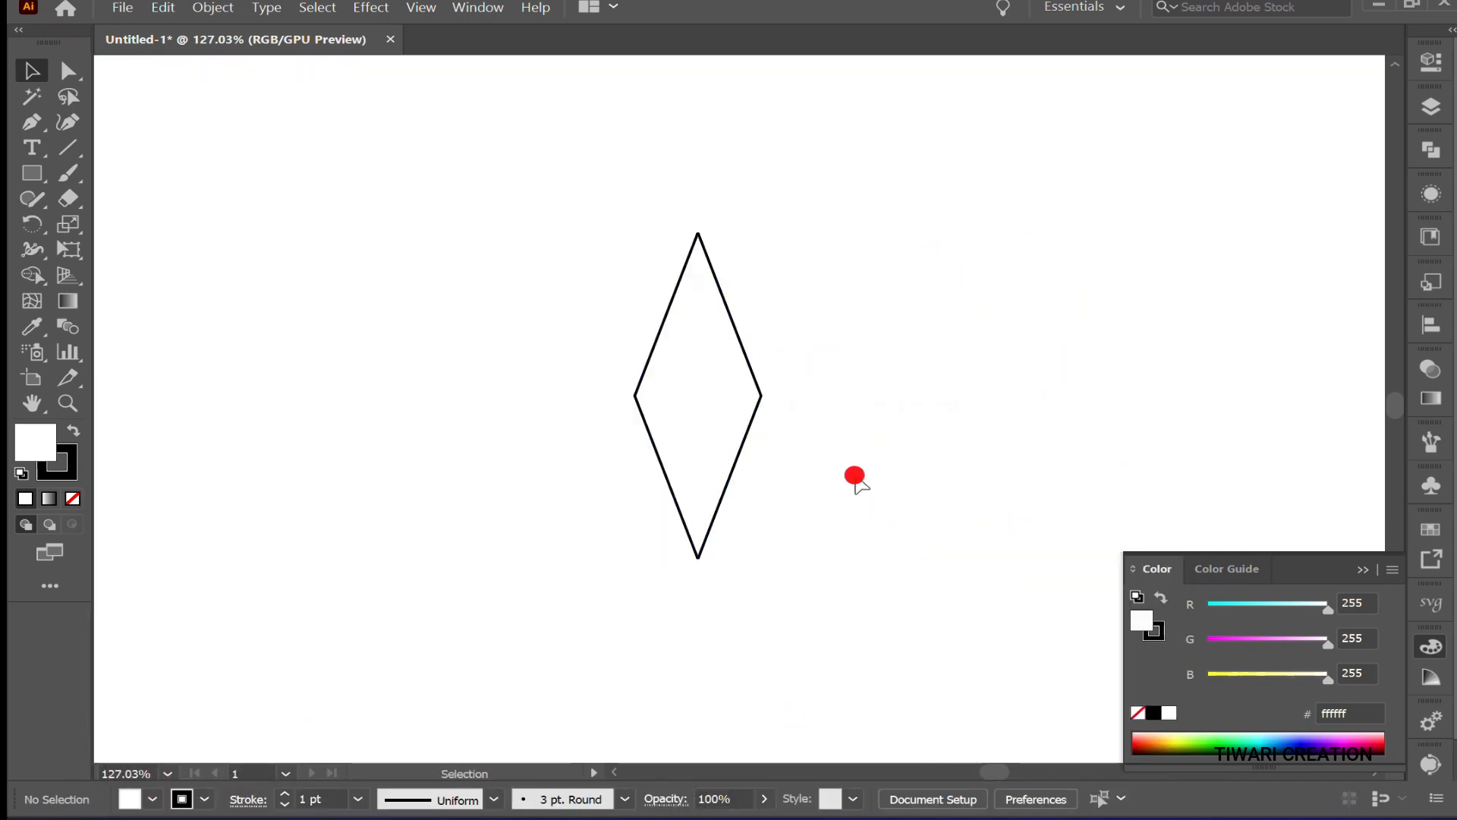
left_click(698, 431)
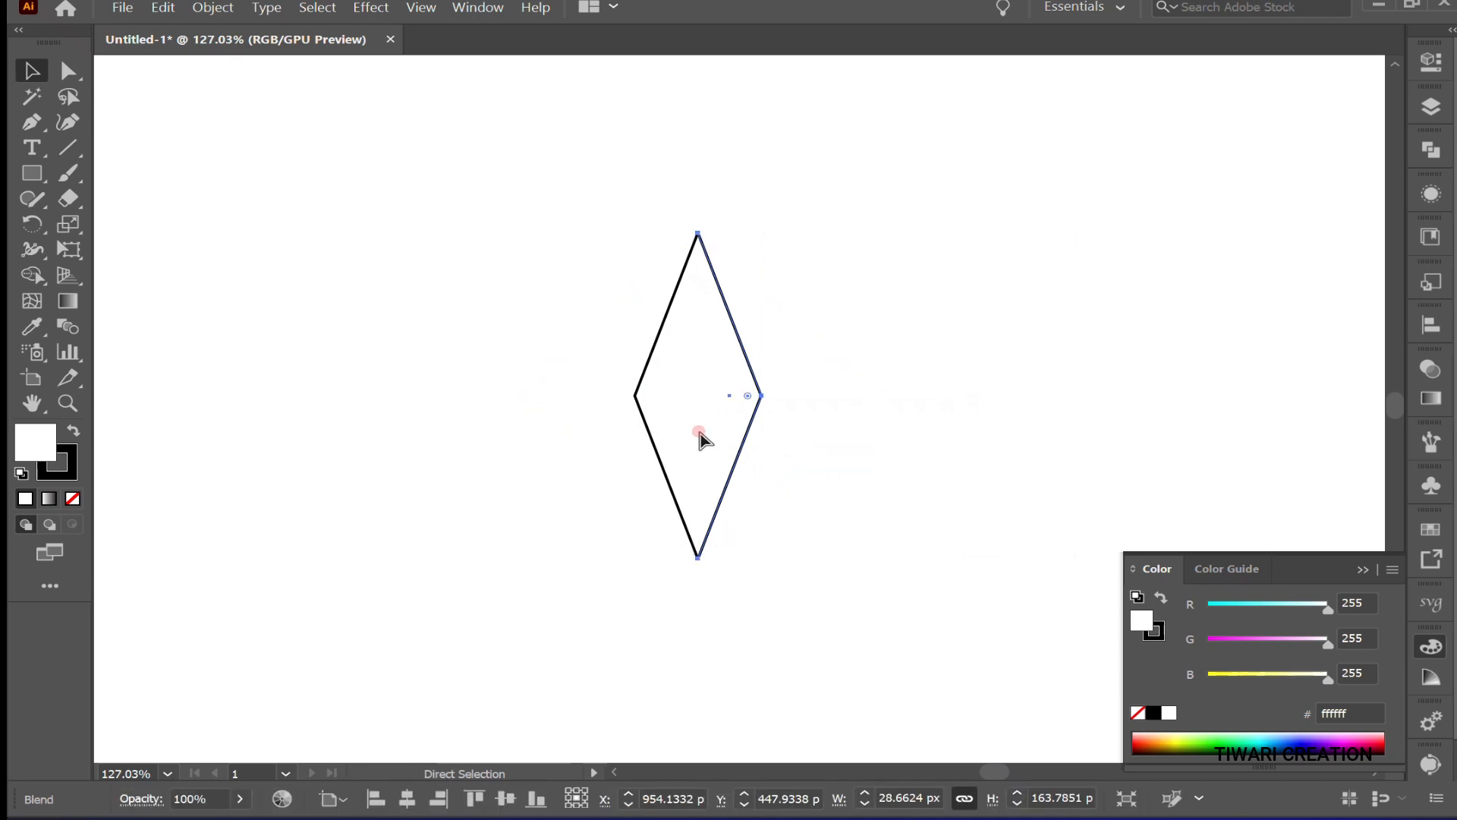
key("ctrl+shift+]")
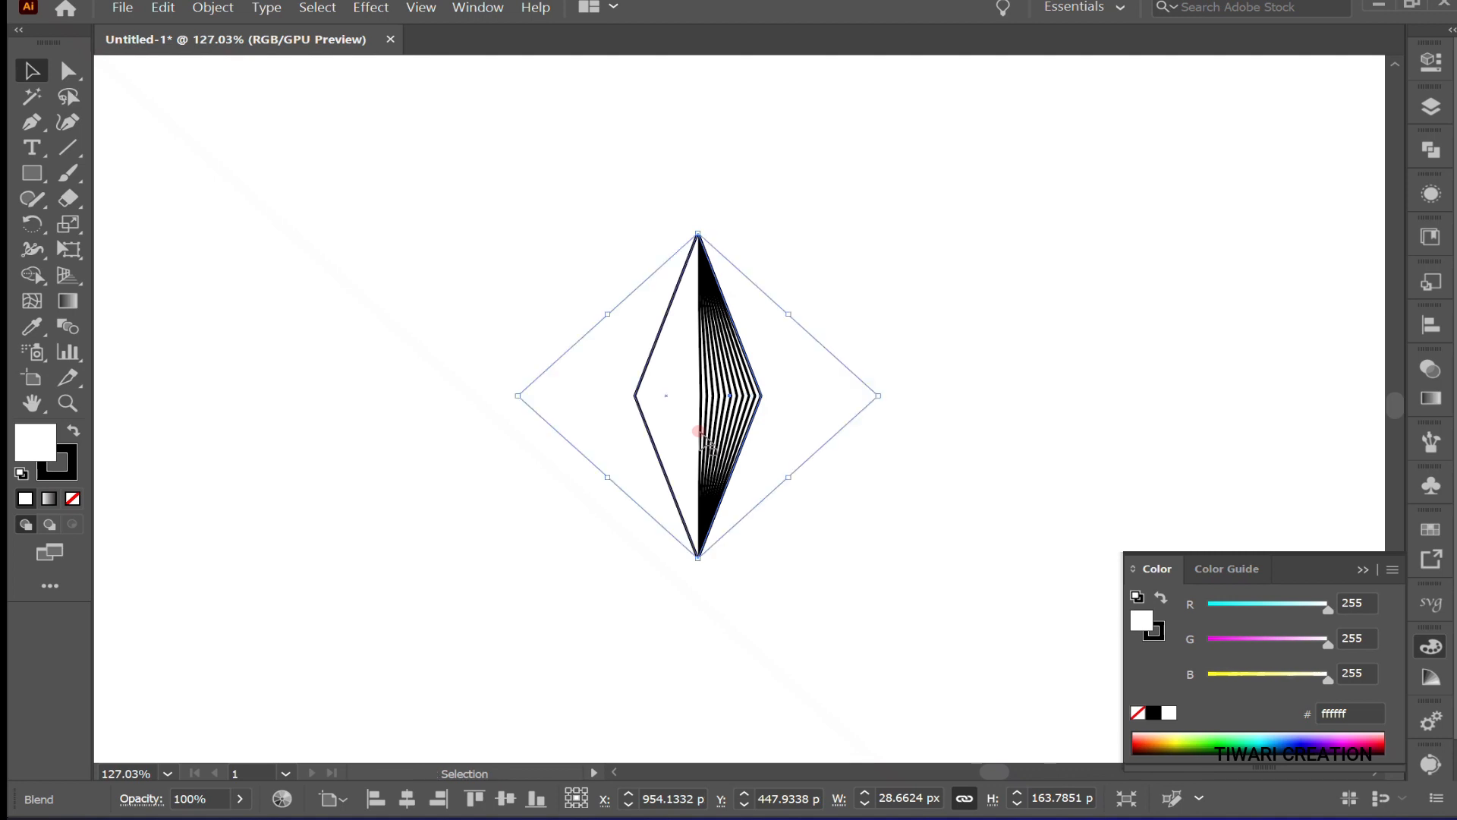
Step: Group the diamond's pieces and enlarge the group to about 126 x 359 px, horizontally centred in the artboard's upper half
left_click_drag(602, 394, 882, 543)
key("ctrl+g")
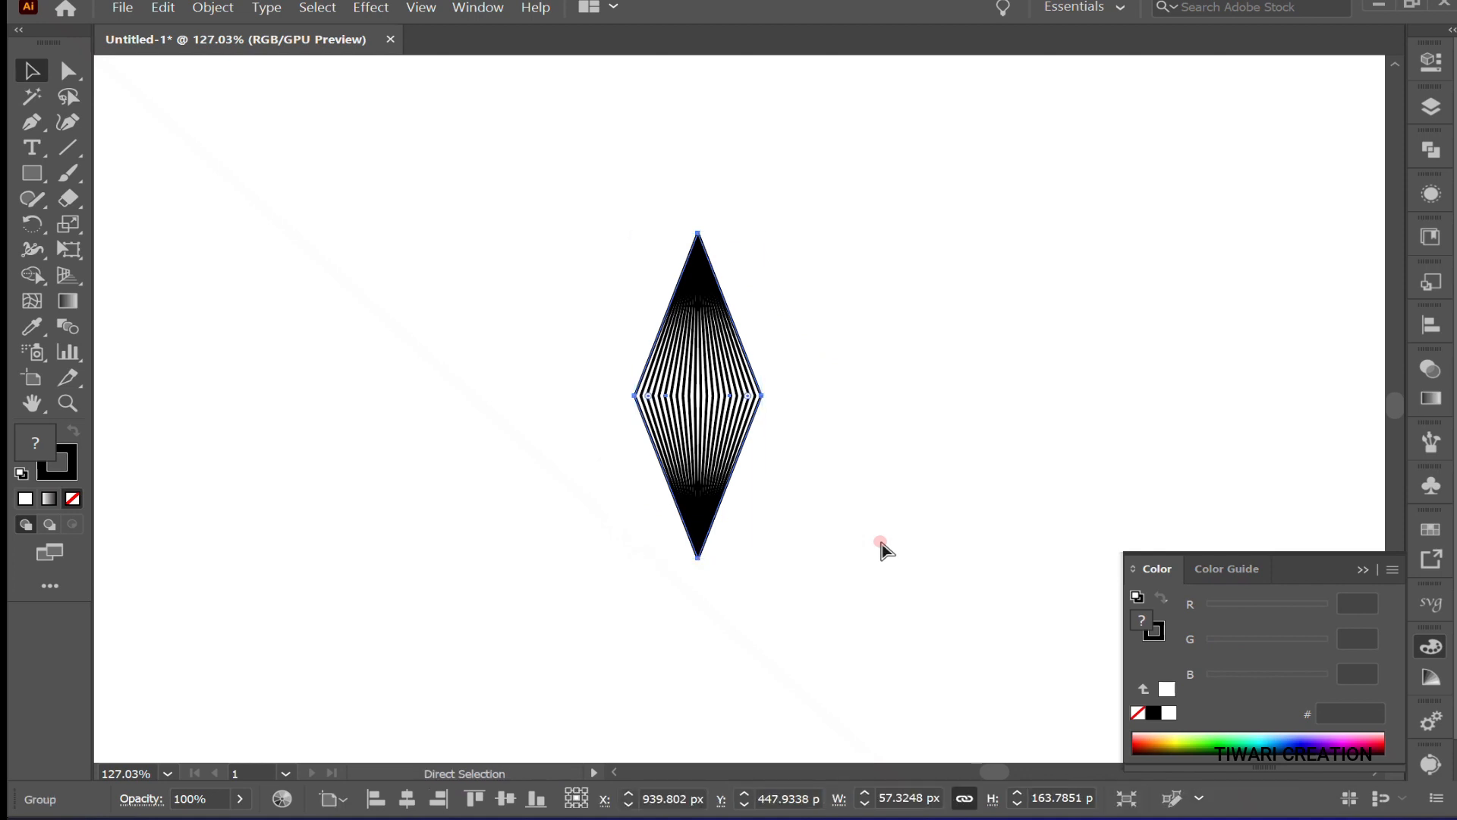
scroll(749, 482, "down", 5)
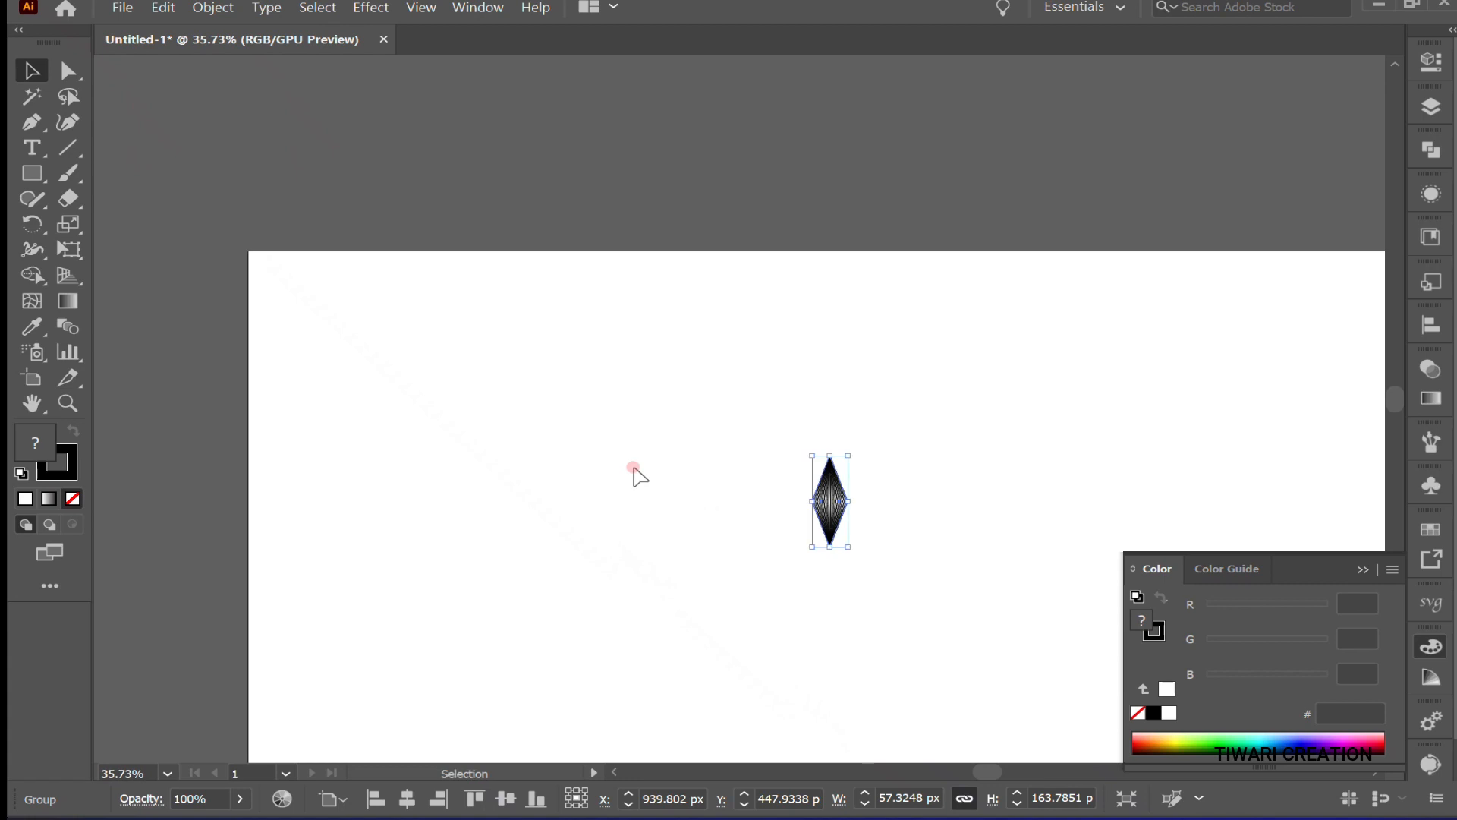
scroll(640, 476, "right", 3)
scroll(640, 475, "down", 2)
scroll(639, 476, "left", 2)
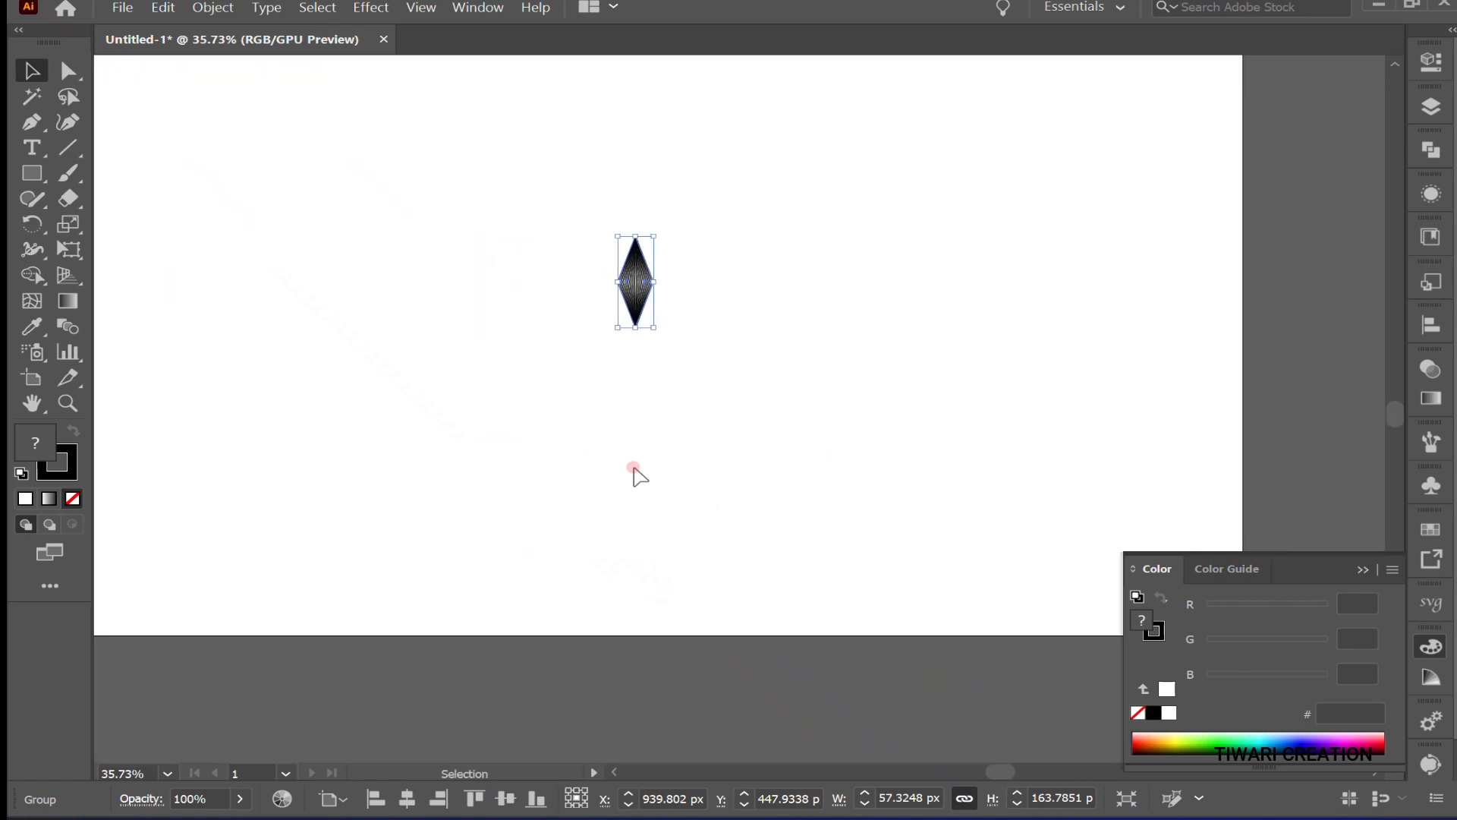
scroll(634, 468, "right", 1)
scroll(634, 469, "up", 1)
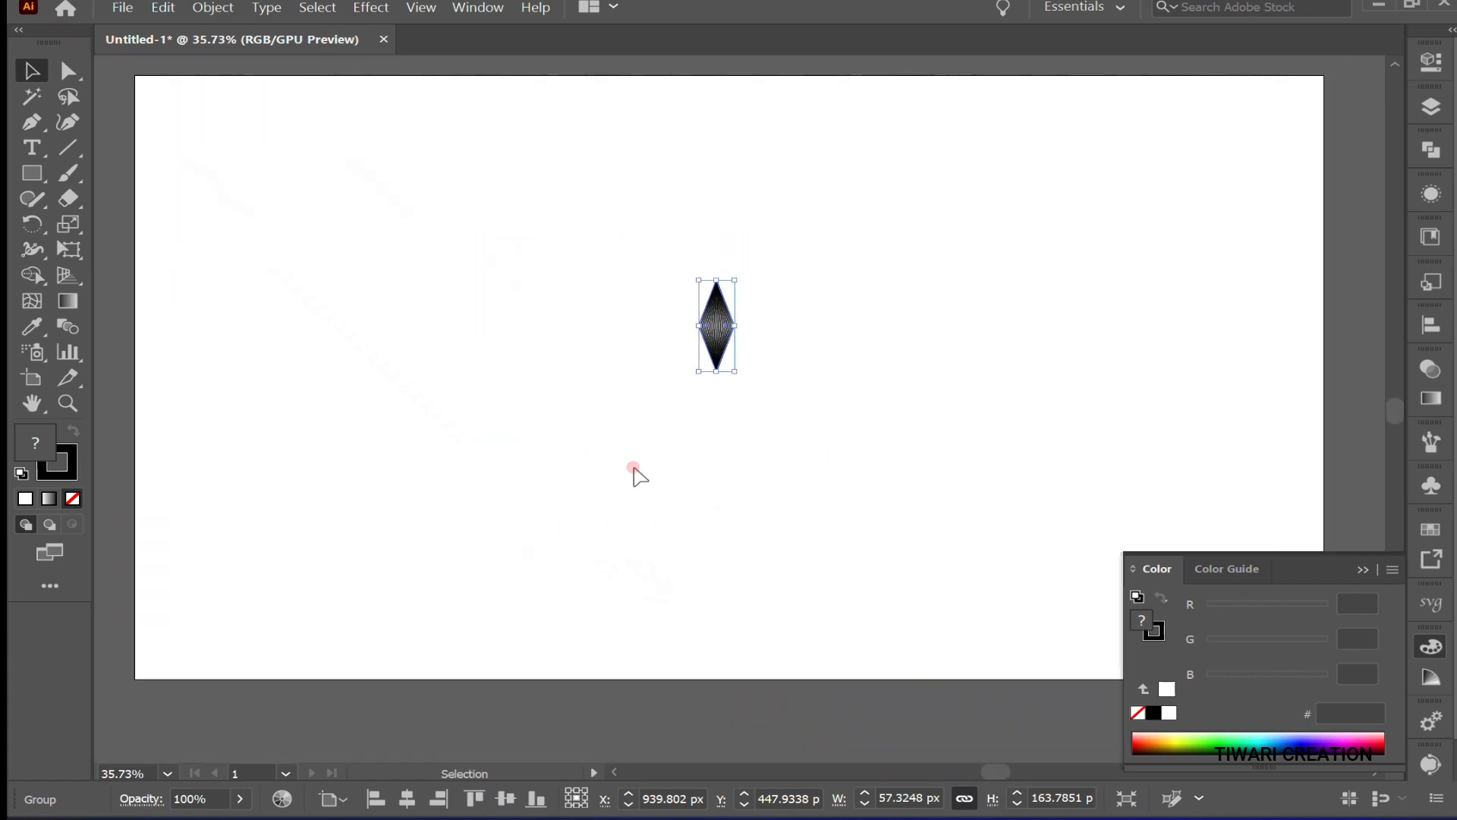
left_click_drag(721, 344, 733, 351)
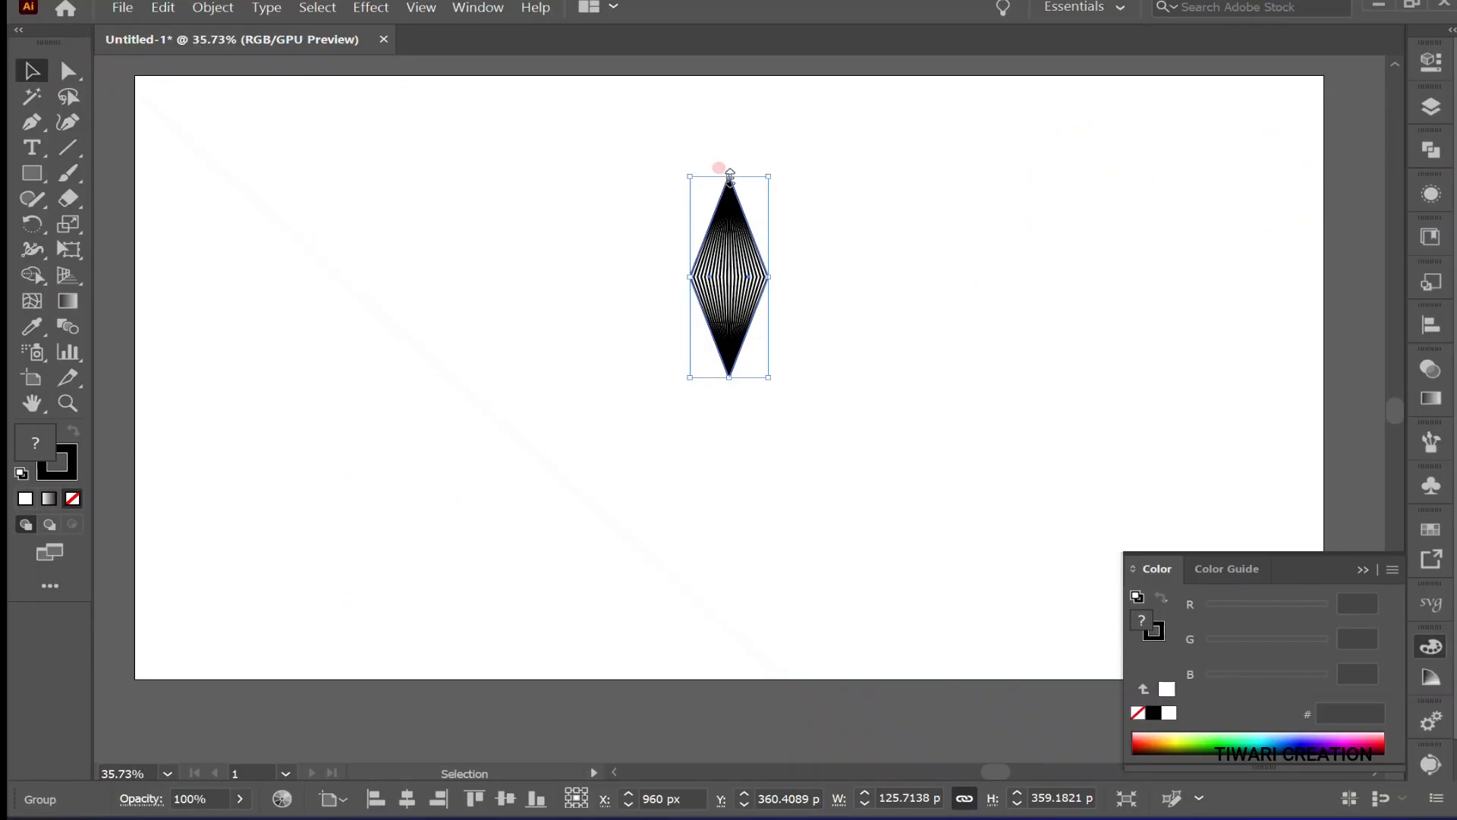
Step: Rotate a copy of the diamond 90° about its bottom tip and repeat the transformation twice to form a four-pointed star
left_click(31, 224)
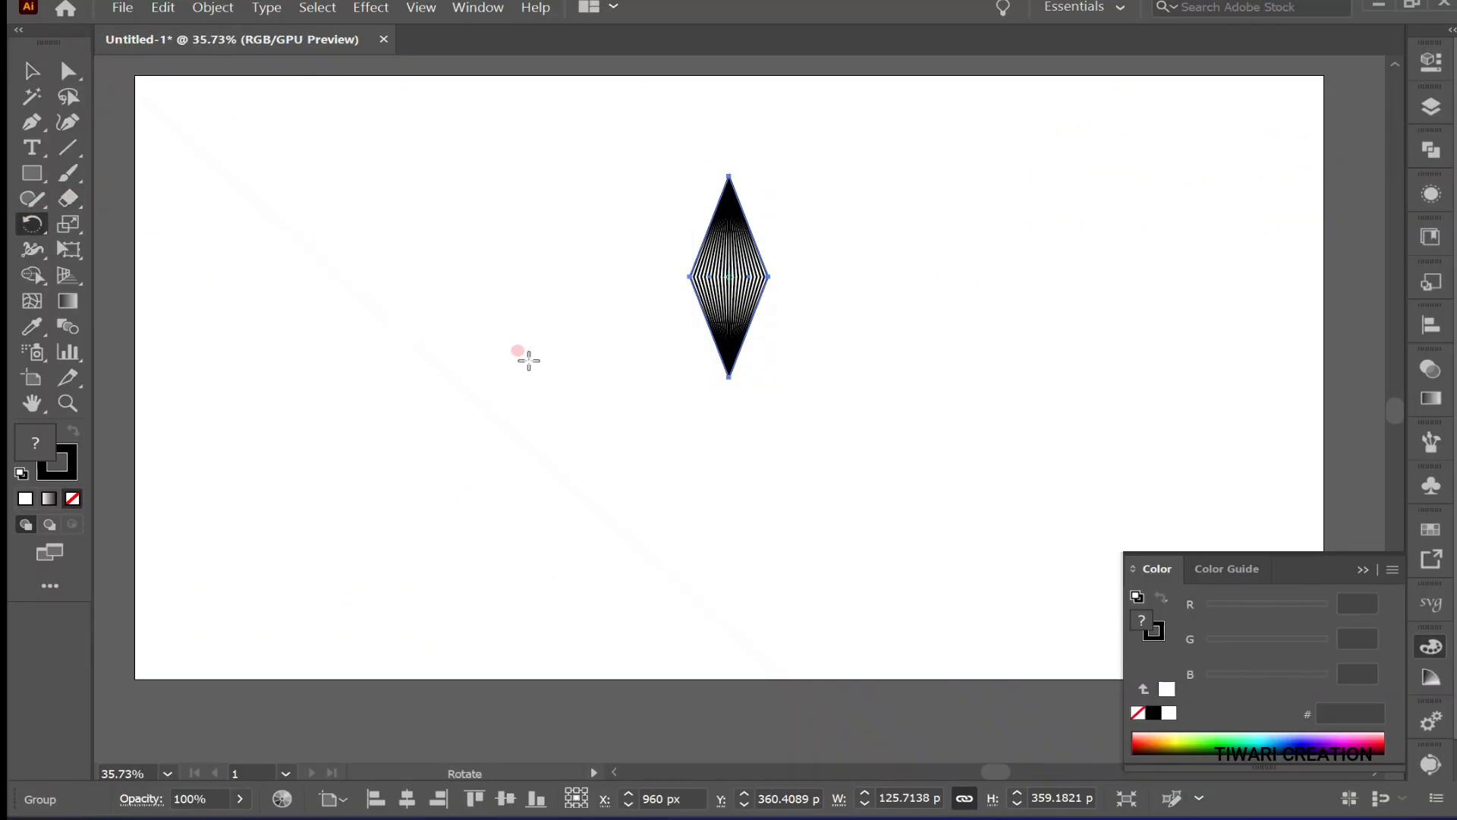
left_click(728, 376, "alt")
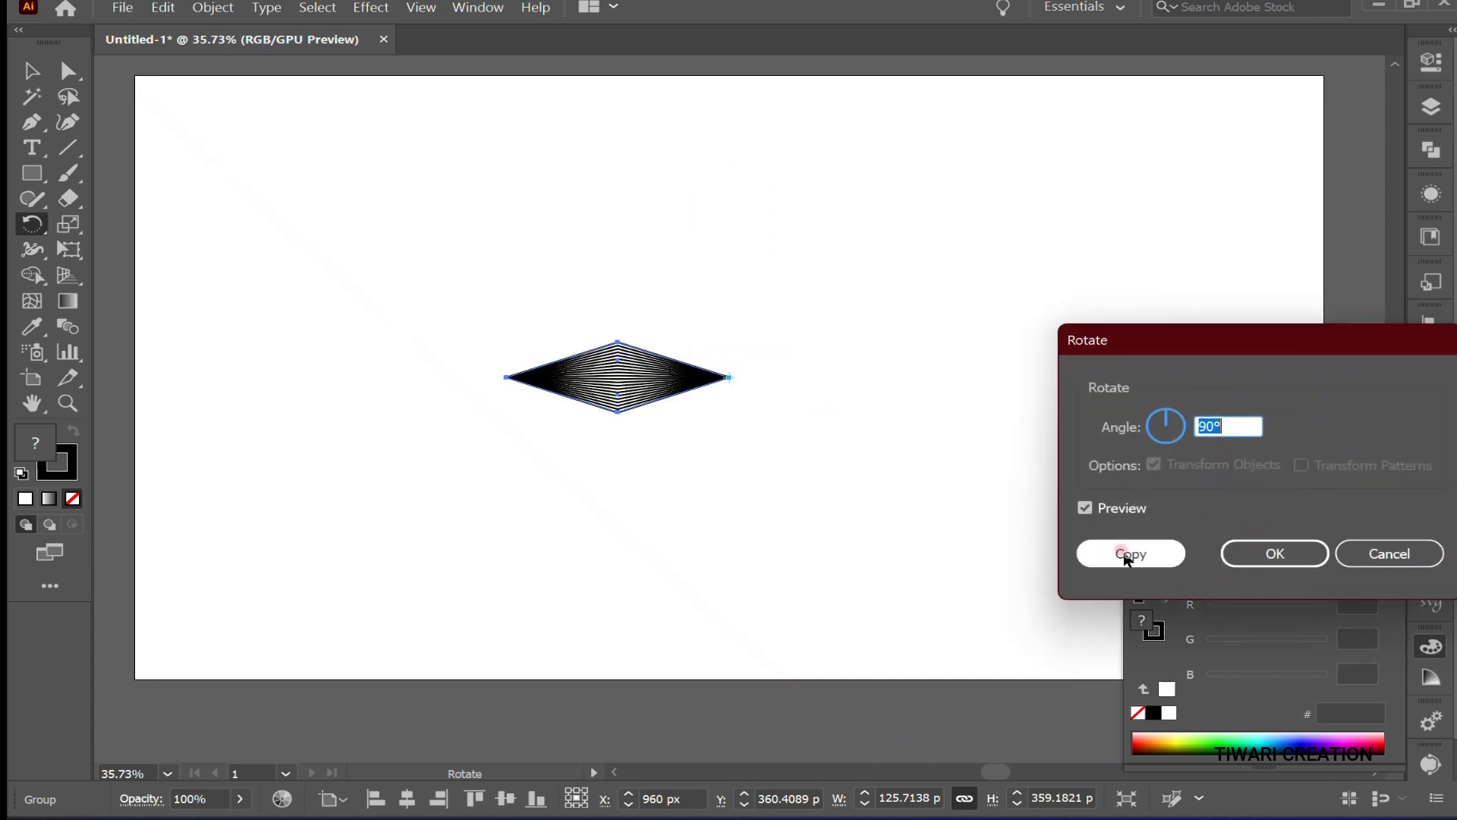
left_click(1124, 556)
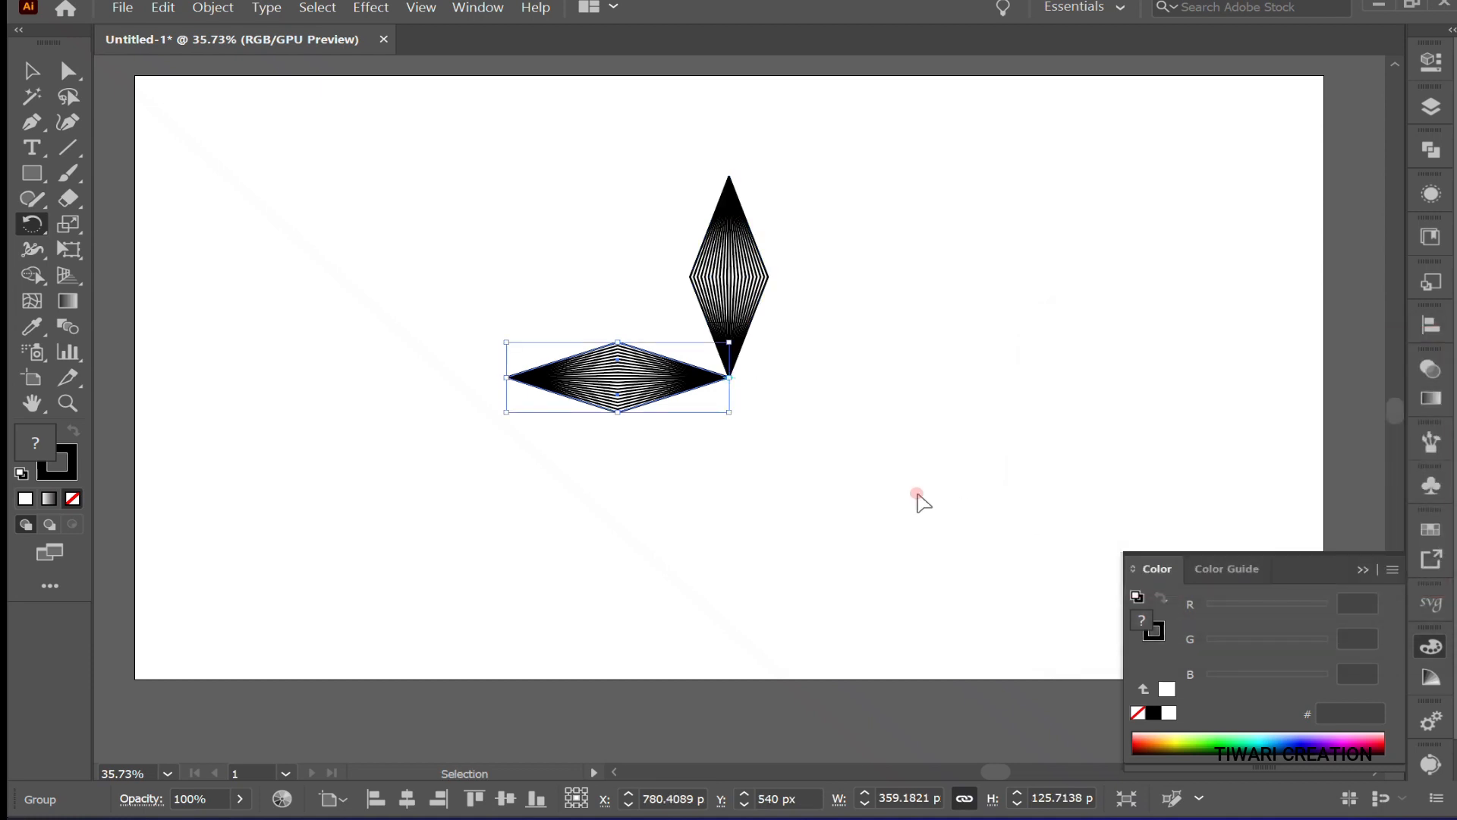
key("ctrl+d")
key("ctrl+d")
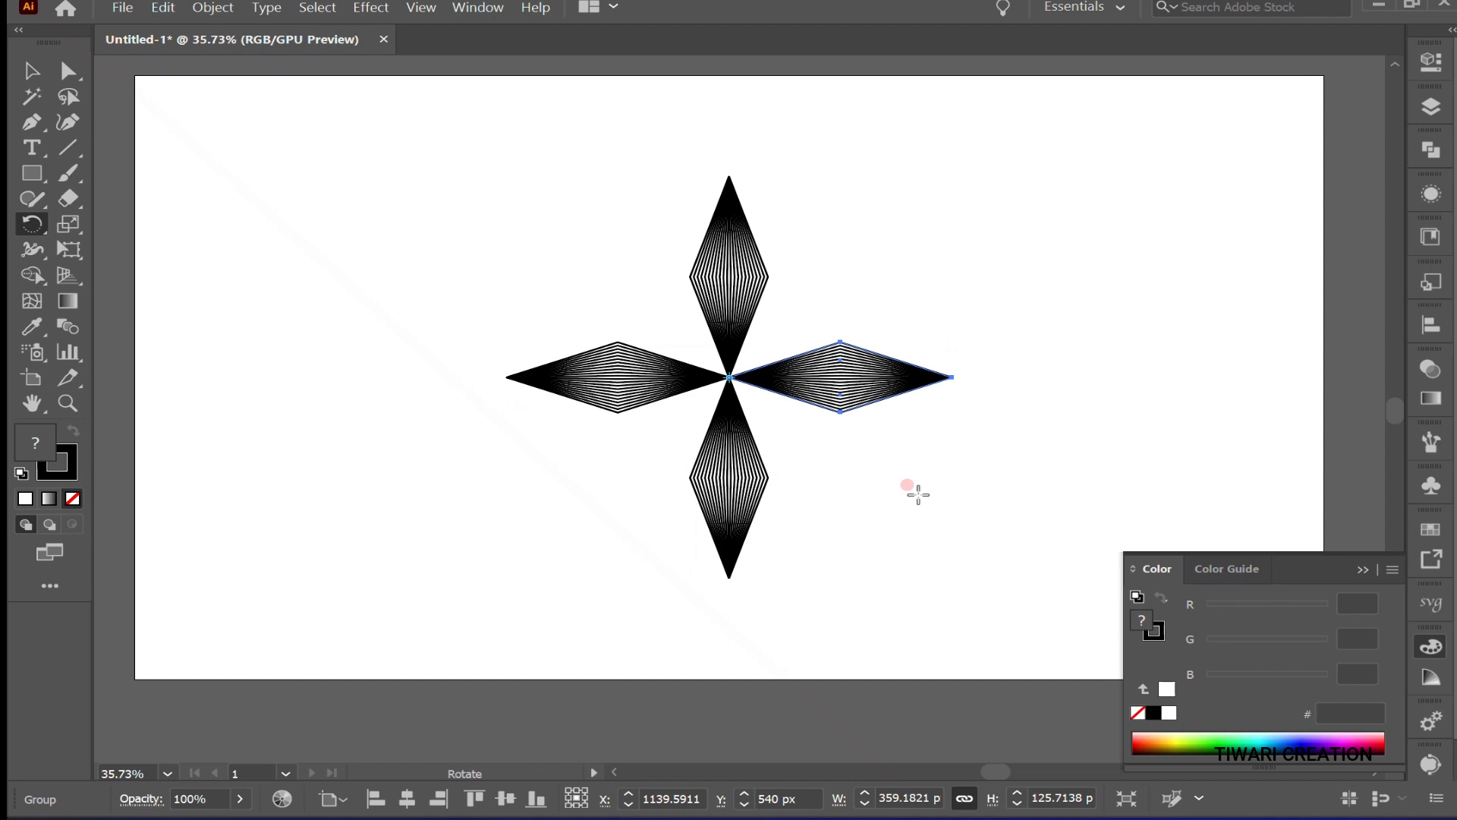
key("v")
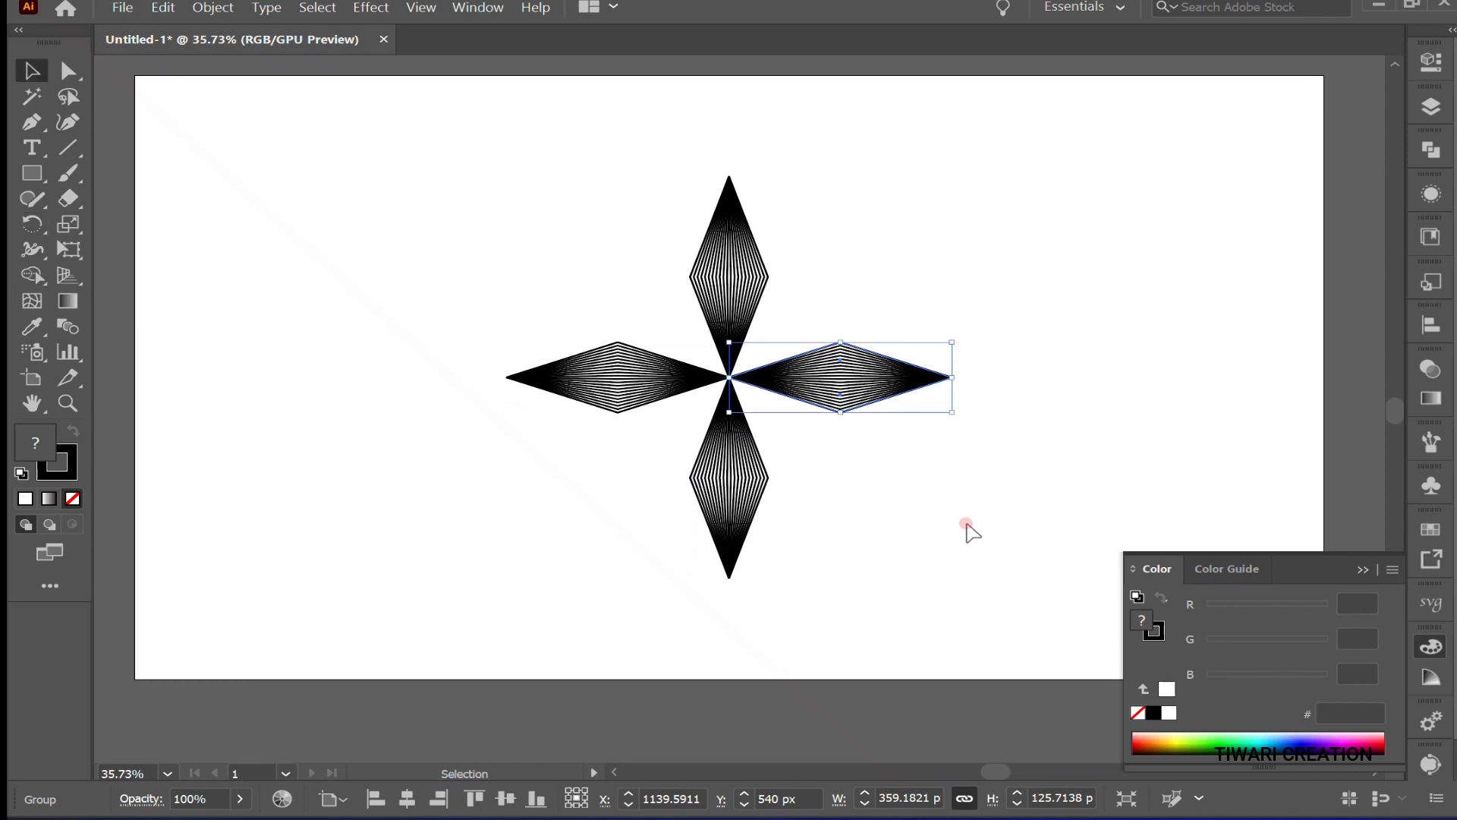
Step: Apply a black Drop Shadow to all four diamonds in Normal mode with 54% opacity, 0 px offsets and 8 px blur
left_click_drag(595, 266, 969, 582)
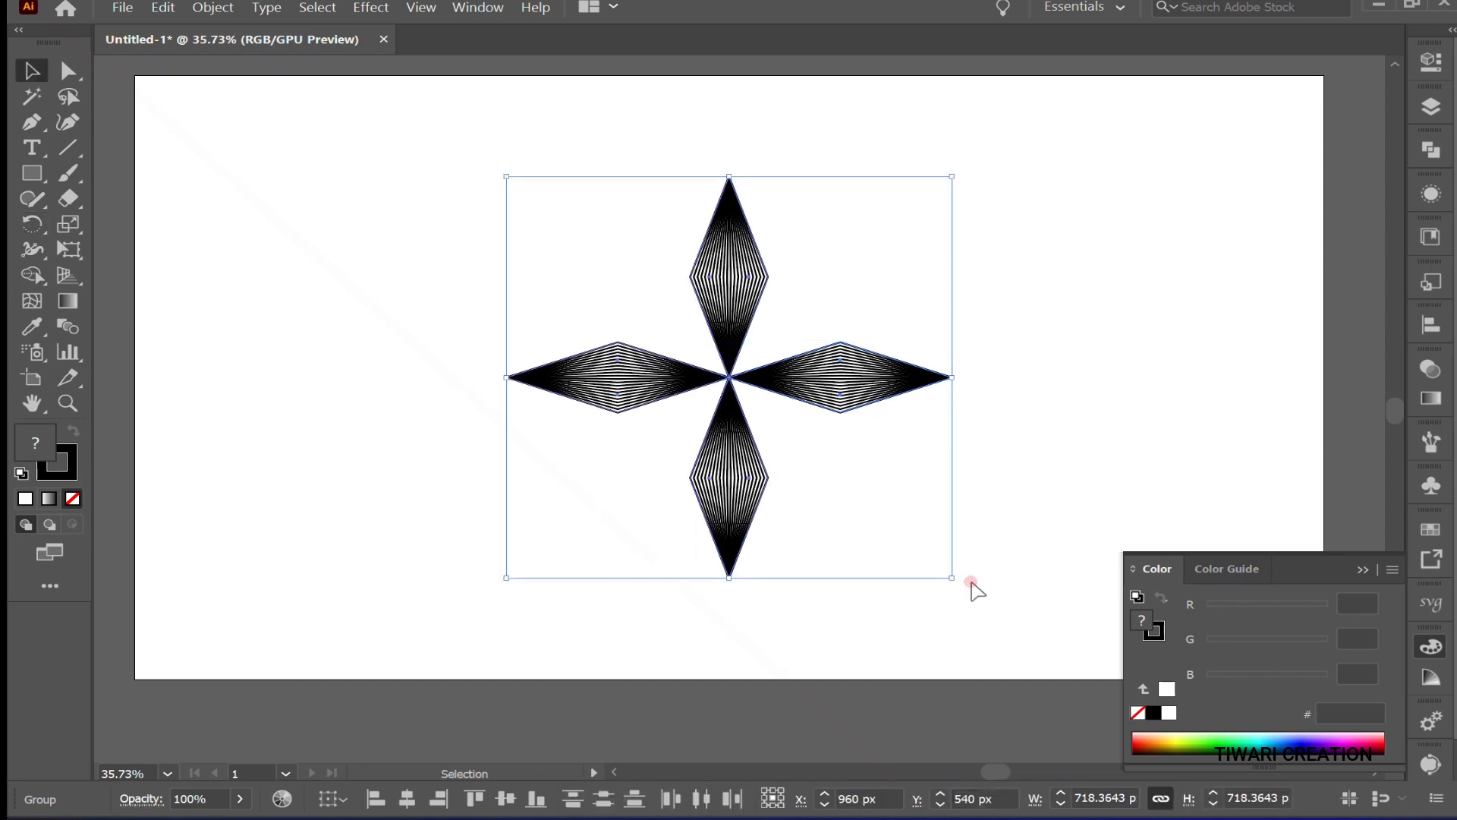
left_click(360, 8)
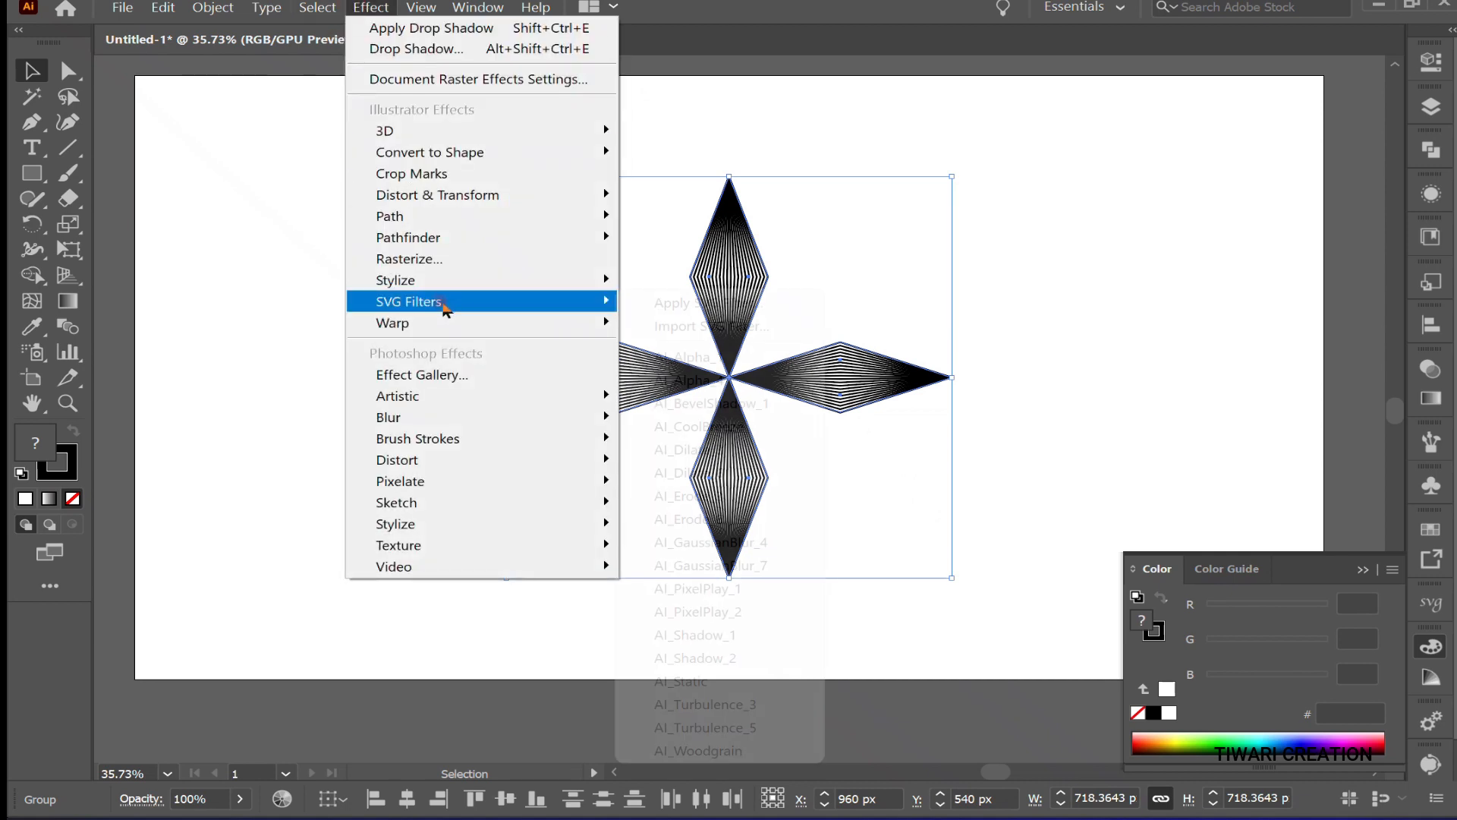
mouse_move(437, 285)
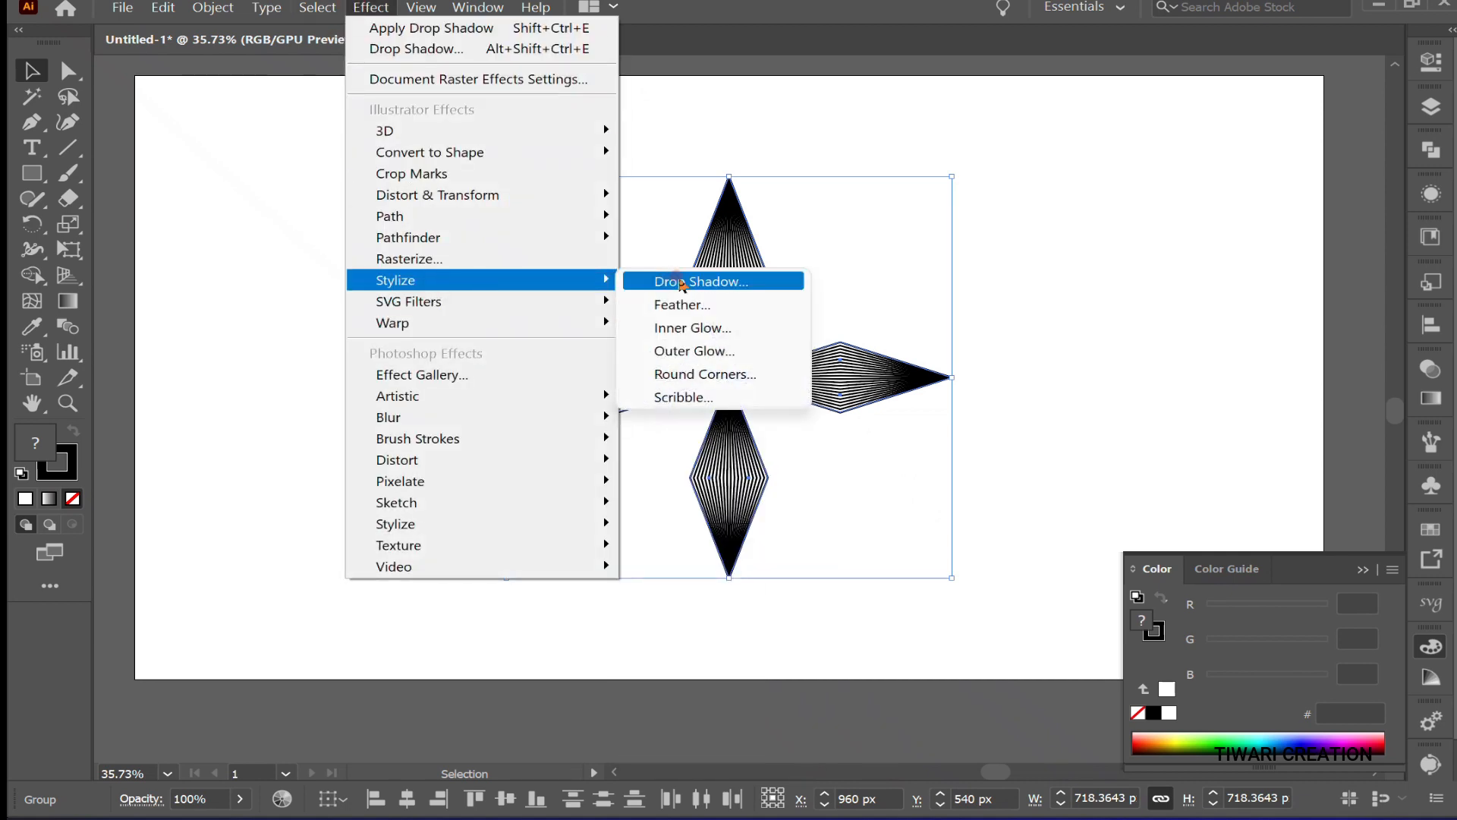
left_click(691, 279)
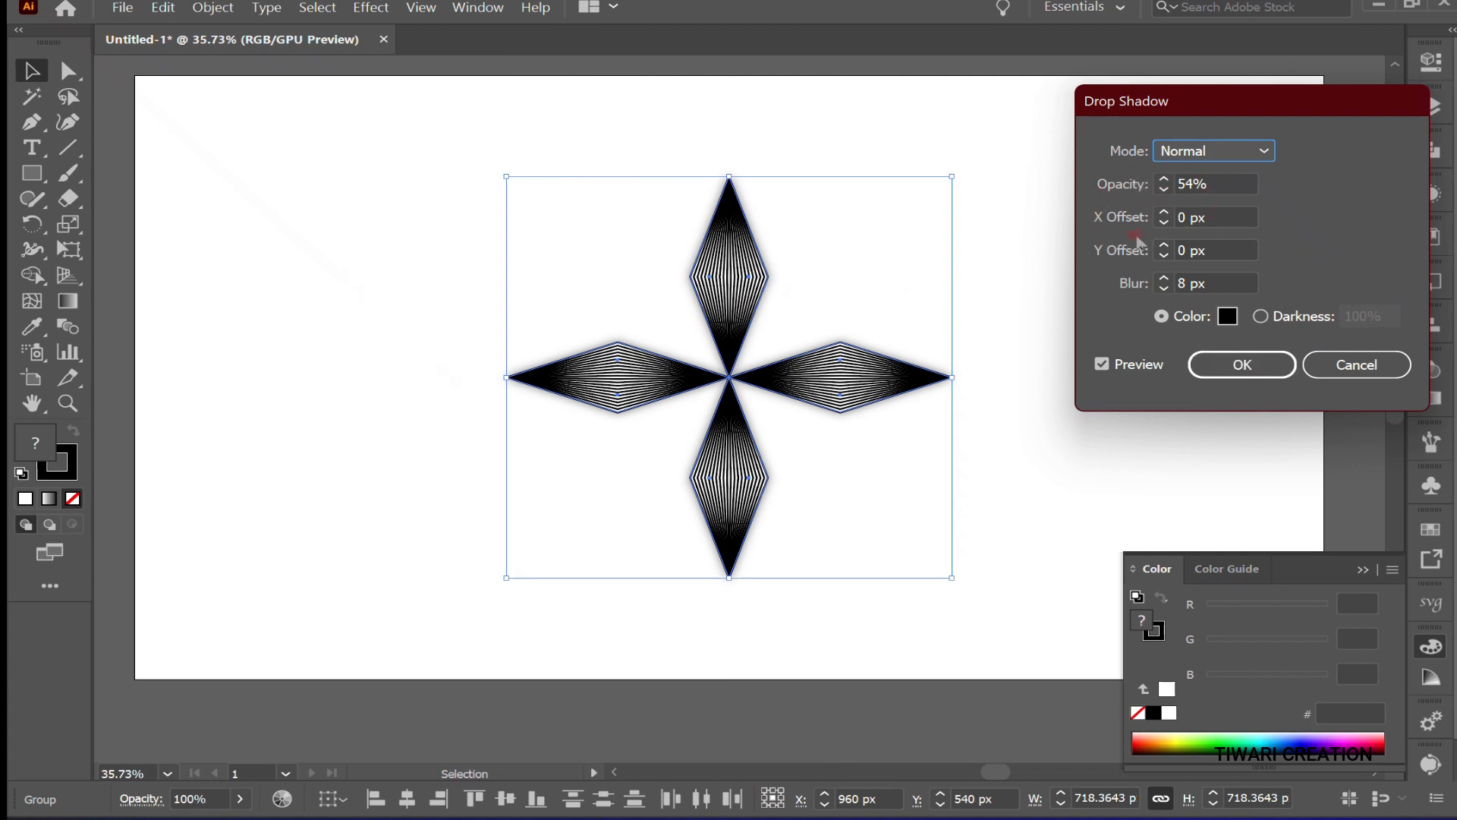
left_click(1227, 372)
left_click(1080, 316)
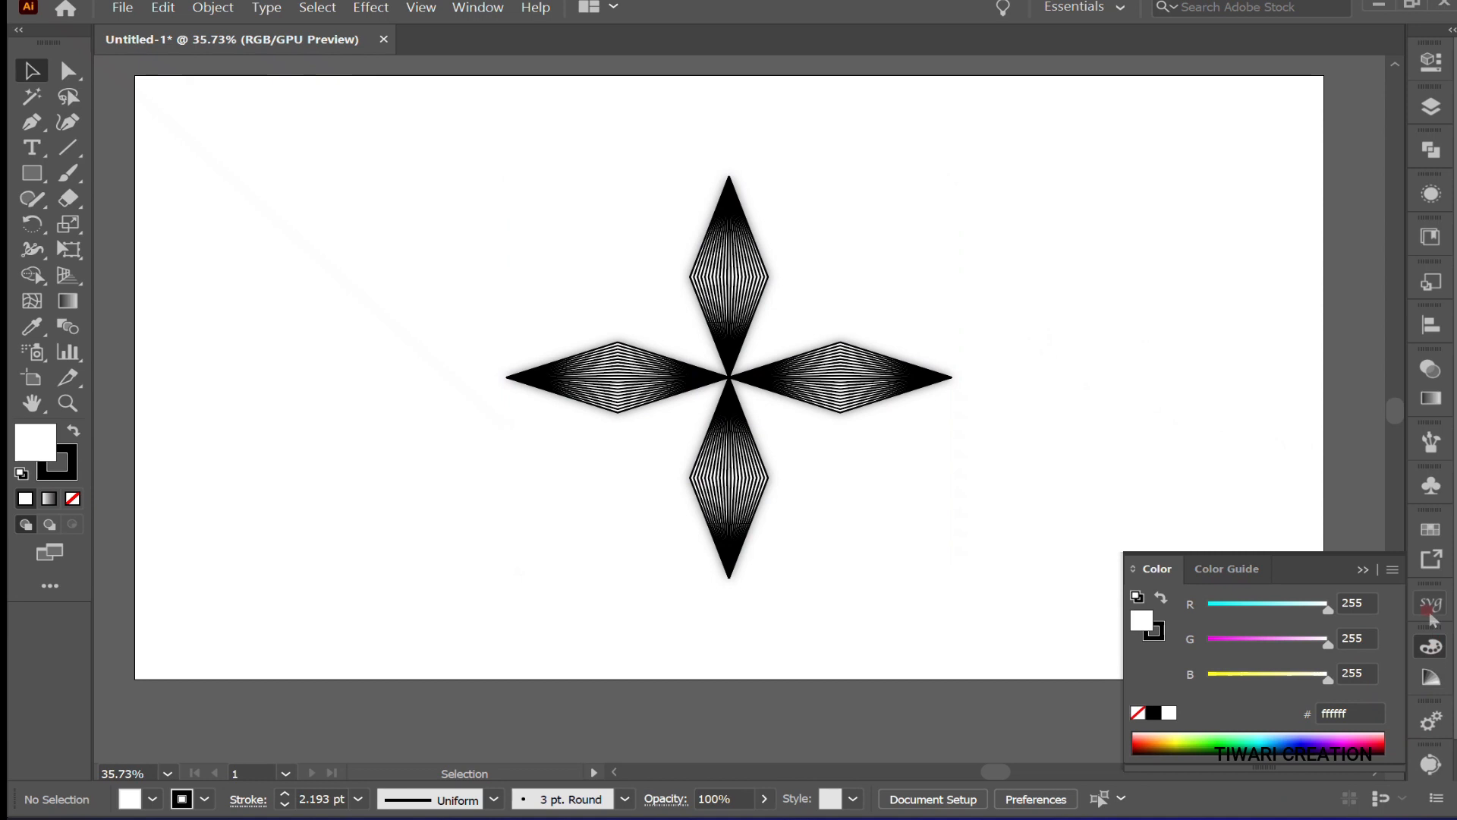
left_click(1430, 645)
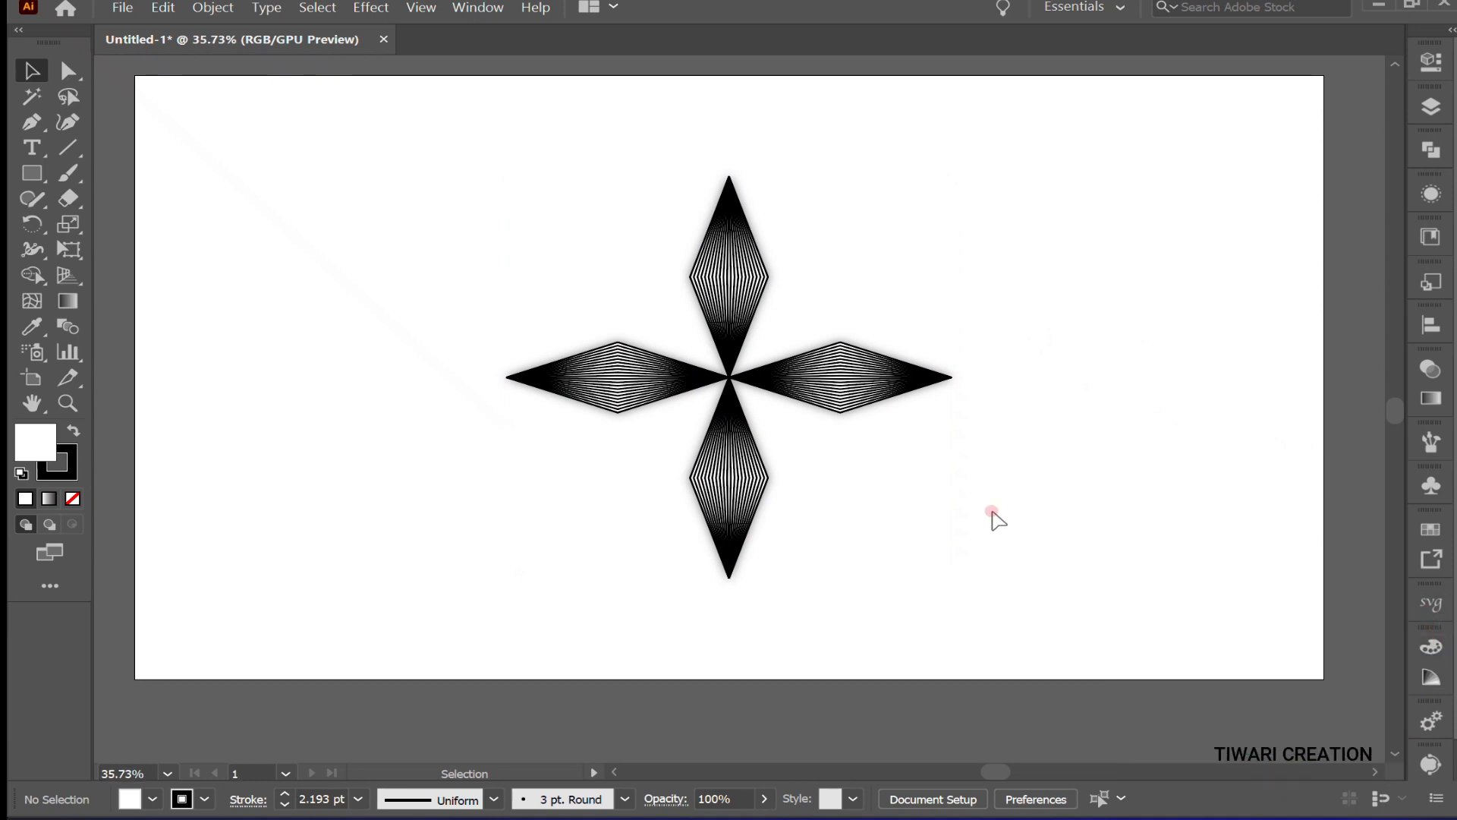
Step: Fill the four diamonds with white and swap their fill and stroke colours
left_click_drag(540, 214, 961, 541)
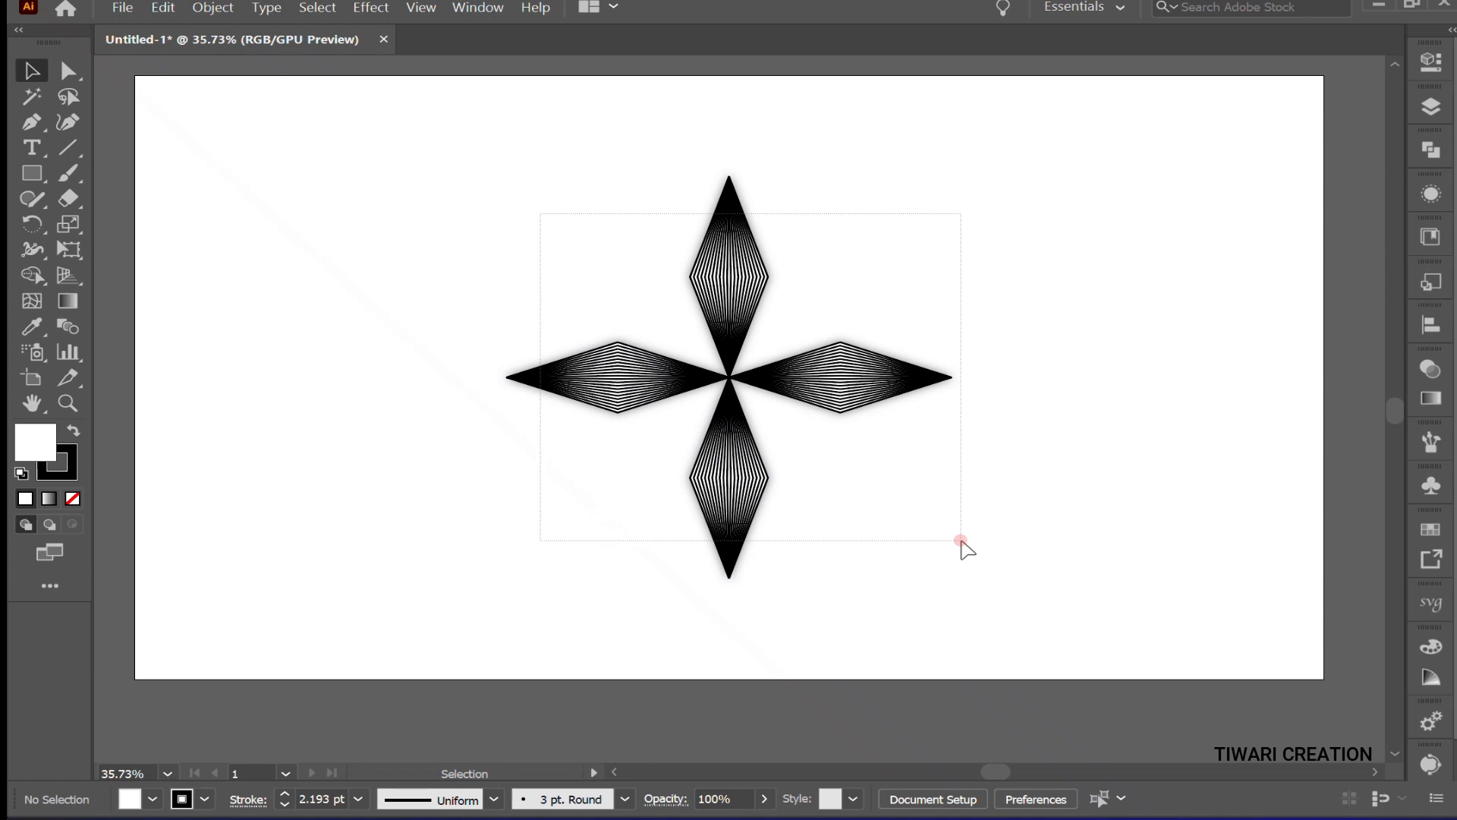
left_click_drag(960, 540, 961, 541)
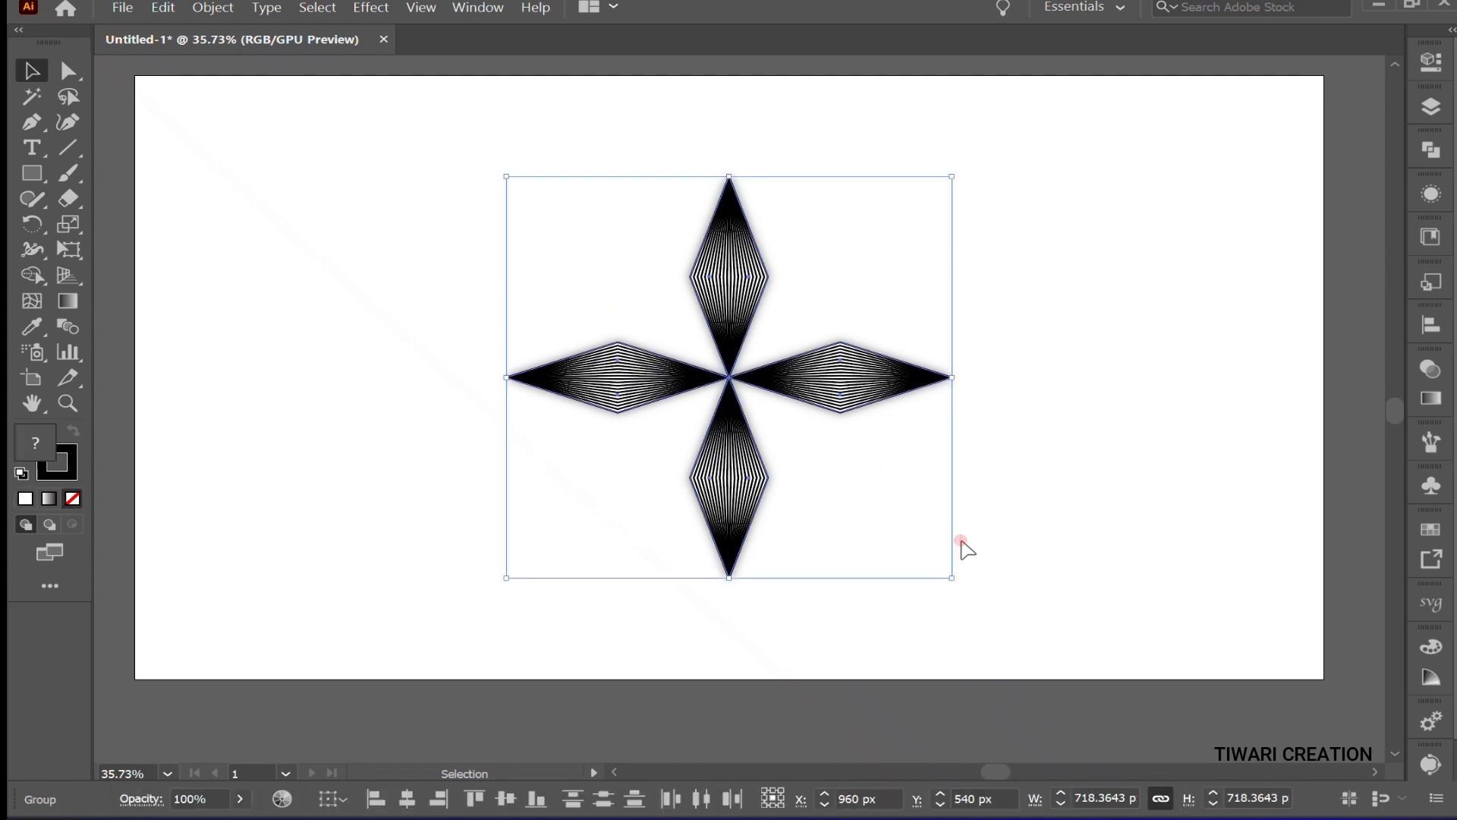
double_click(40, 446)
left_click_drag(594, 314, 399, 254)
left_click(953, 284)
left_click(953, 286)
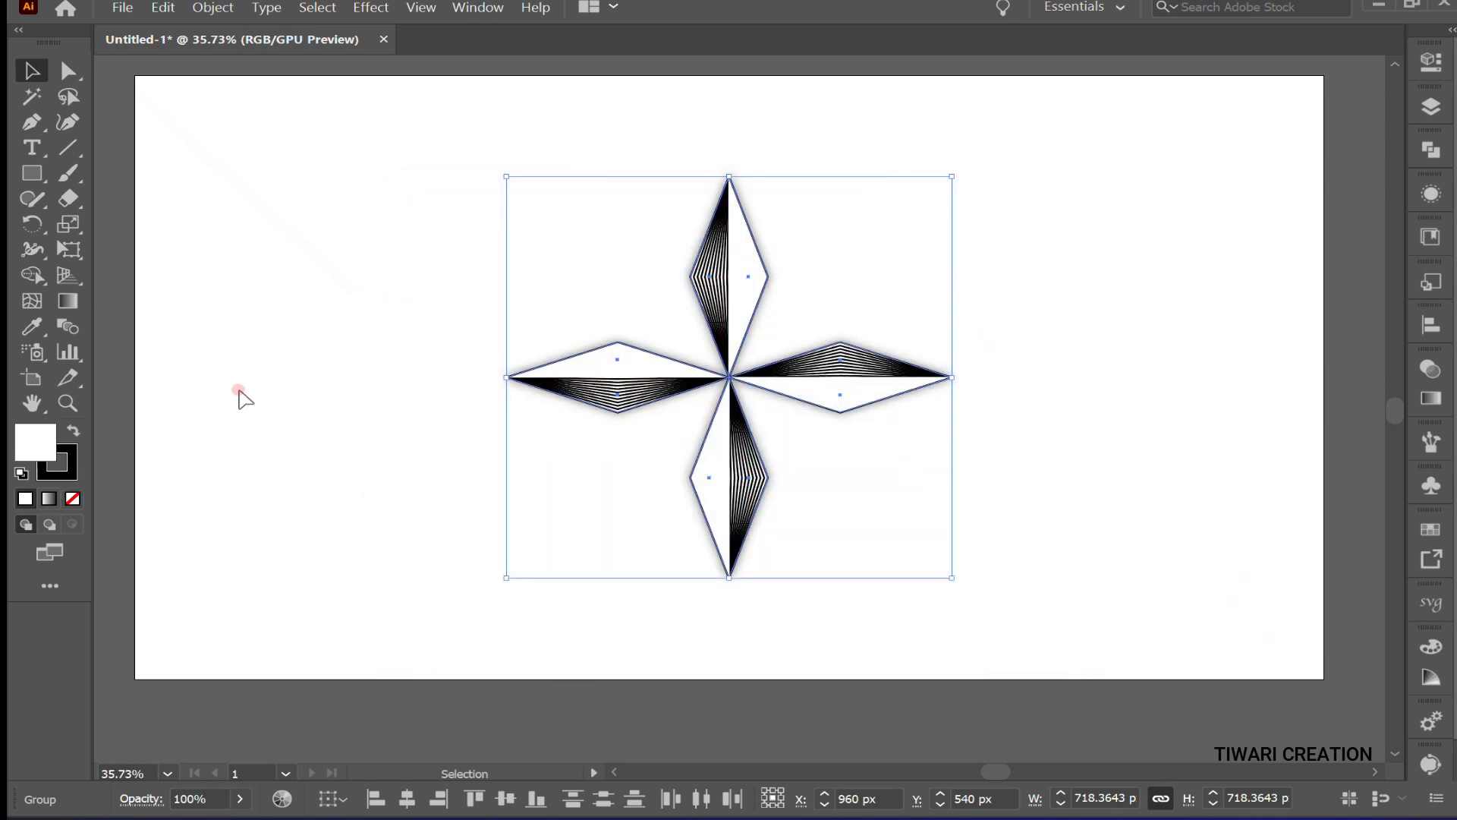
key("shift+x")
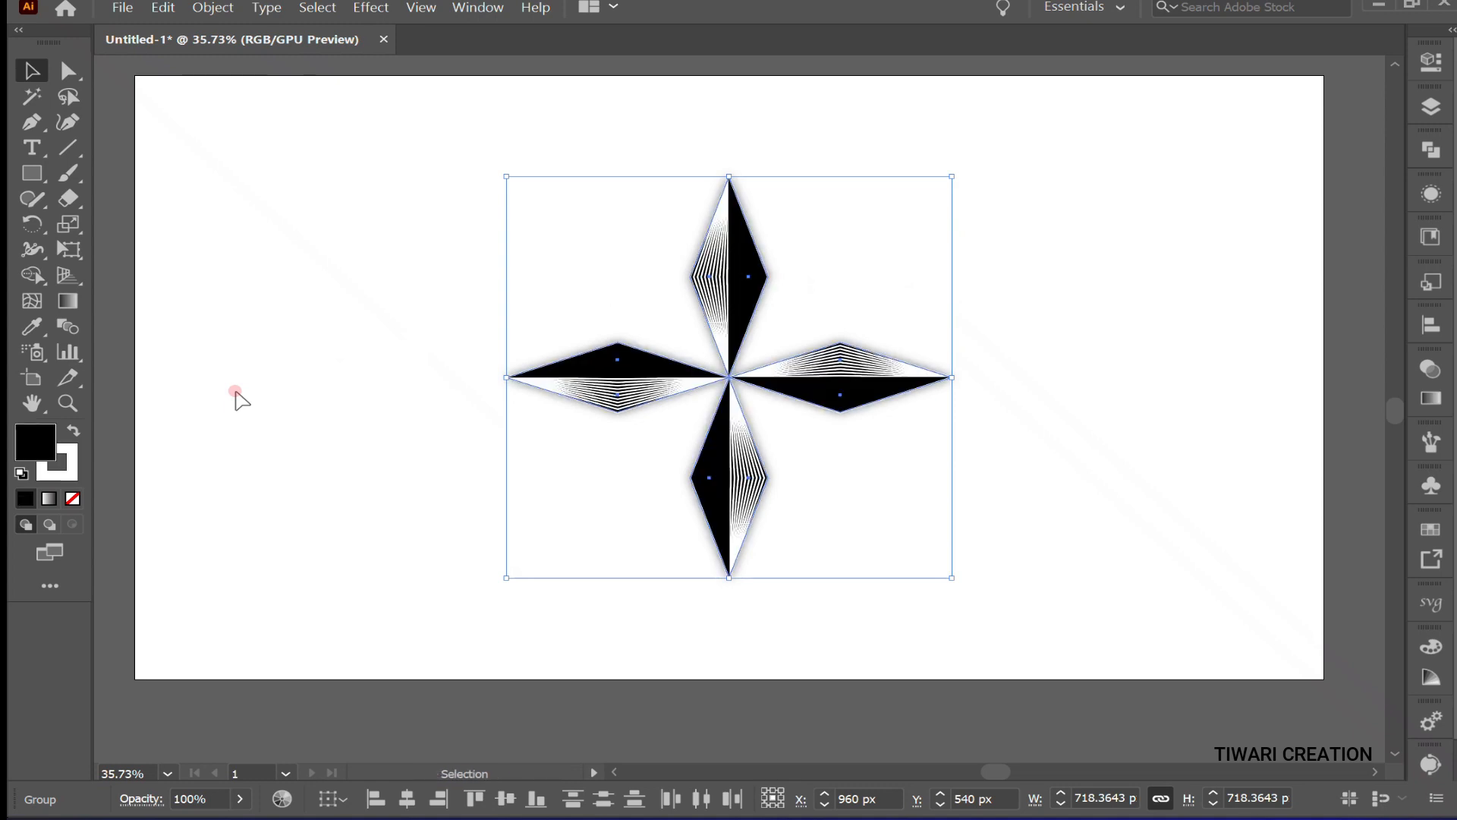
Step: Set the diamonds' stroke weight to 1 pt and check the Scale Strokes & Effects setting
left_click(345, 407)
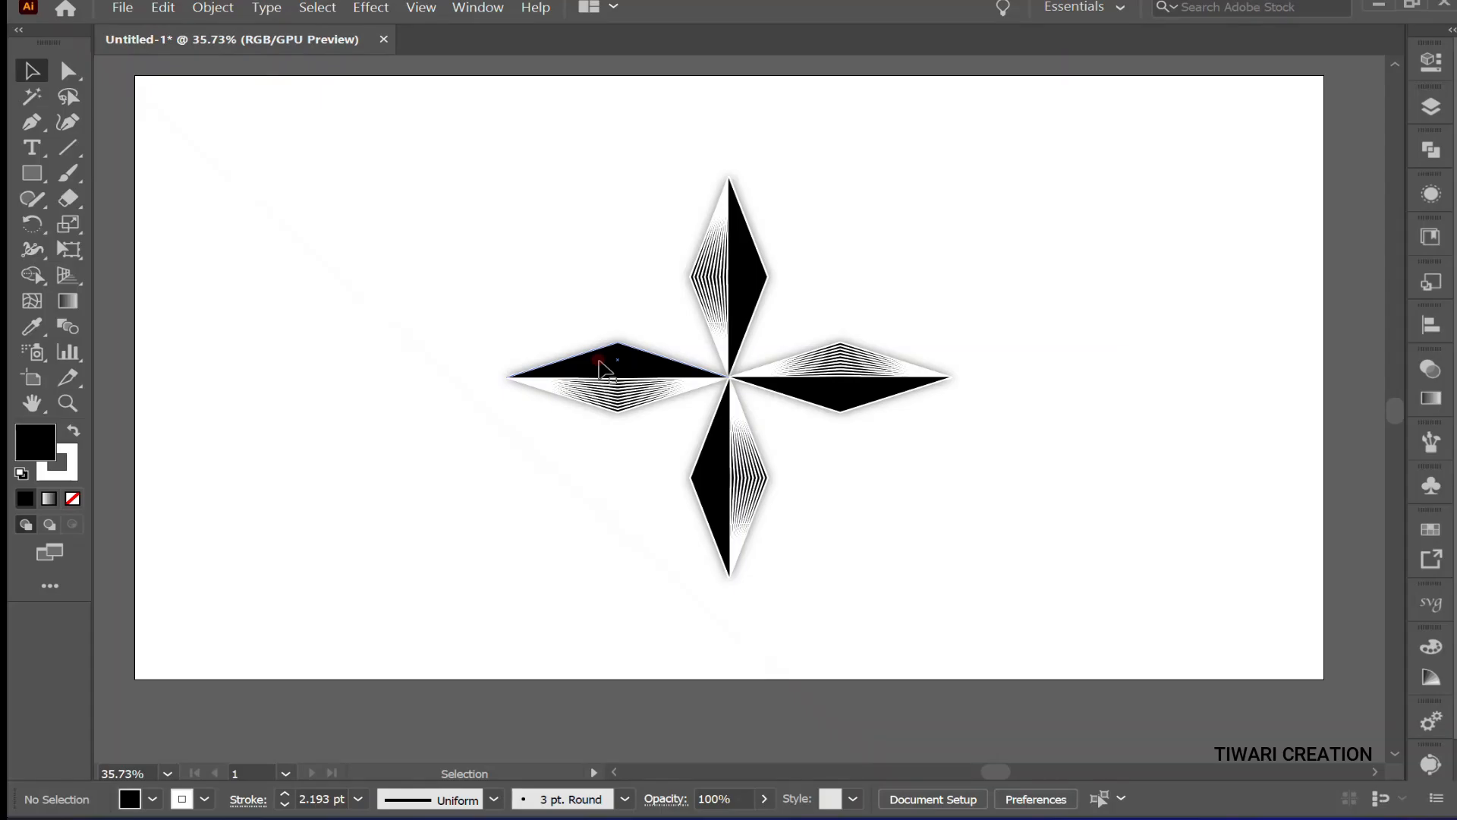
left_click(1431, 61)
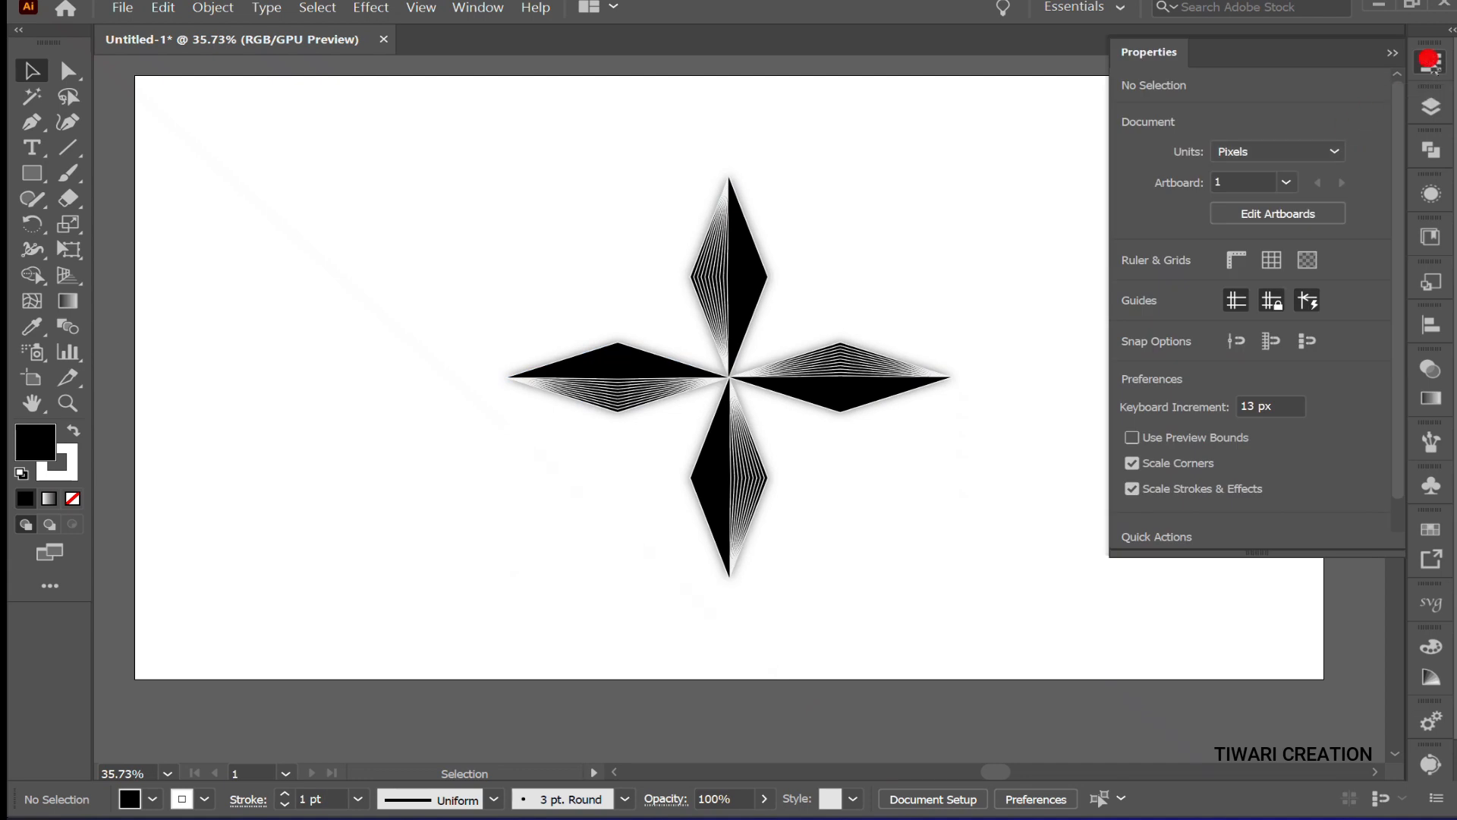
left_click(1432, 62)
Step: Add a copy of the four diamonds rotated 45° about the centre to form an eight-pointed star
left_click_drag(580, 249, 847, 519)
key("a")
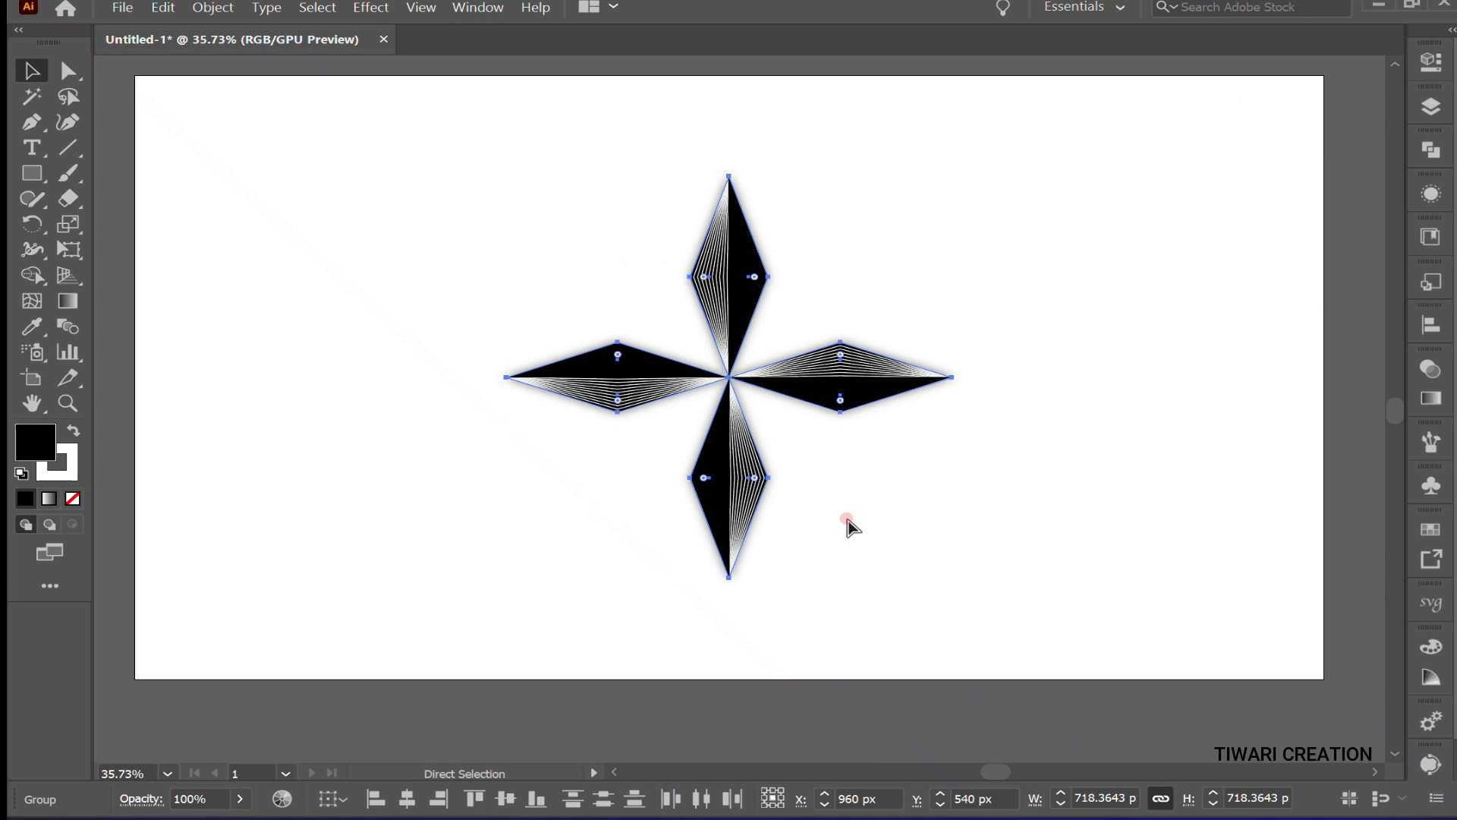
key("v")
left_click_drag(955, 175, 1038, 292)
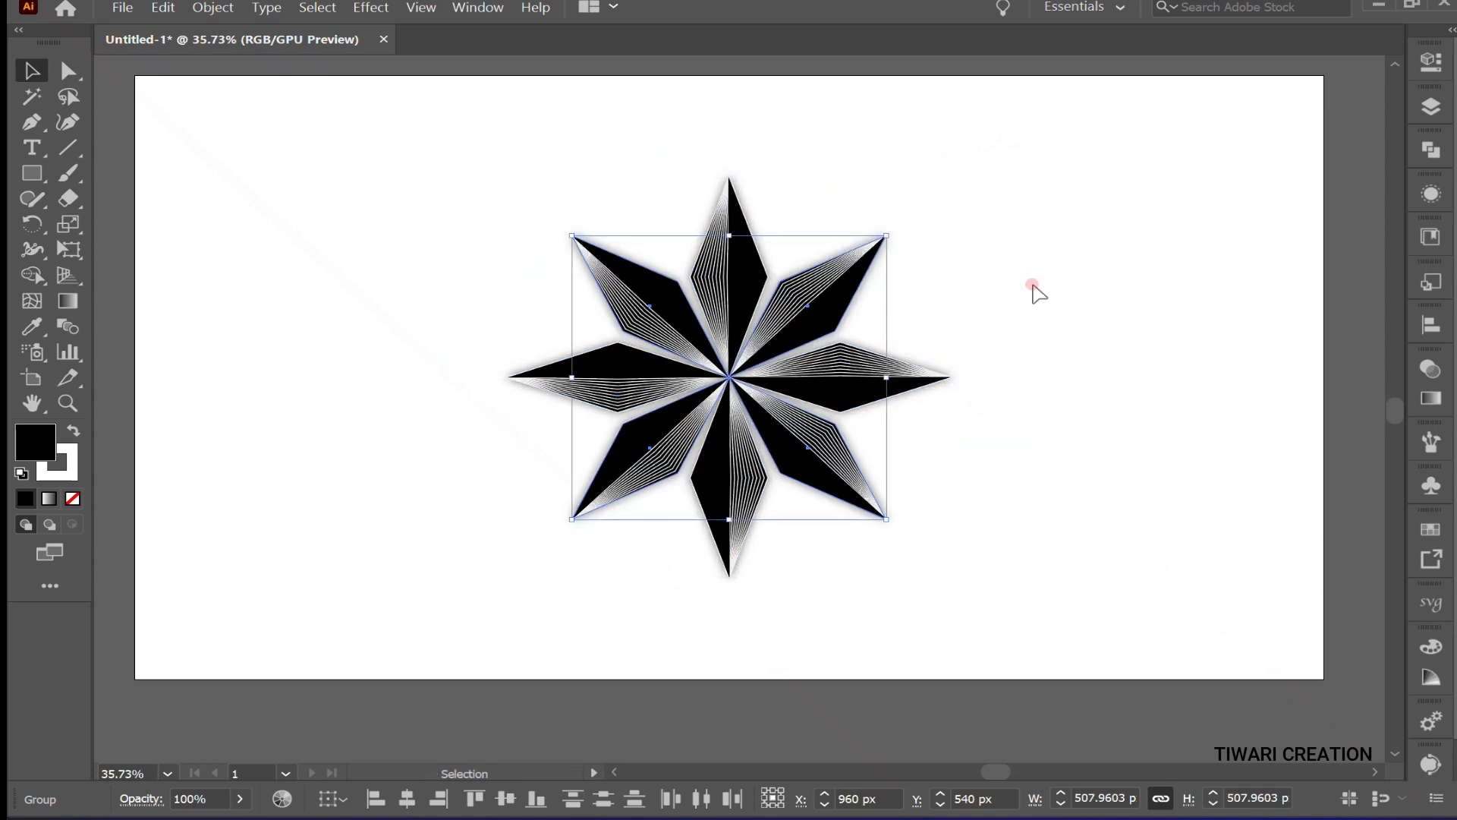
left_click(1032, 285)
Step: Add a rotated copy of the eight-pointed star with its points between the originals and enlarge it to about 841 px wide
left_click_drag(529, 200, 966, 537)
key("a")
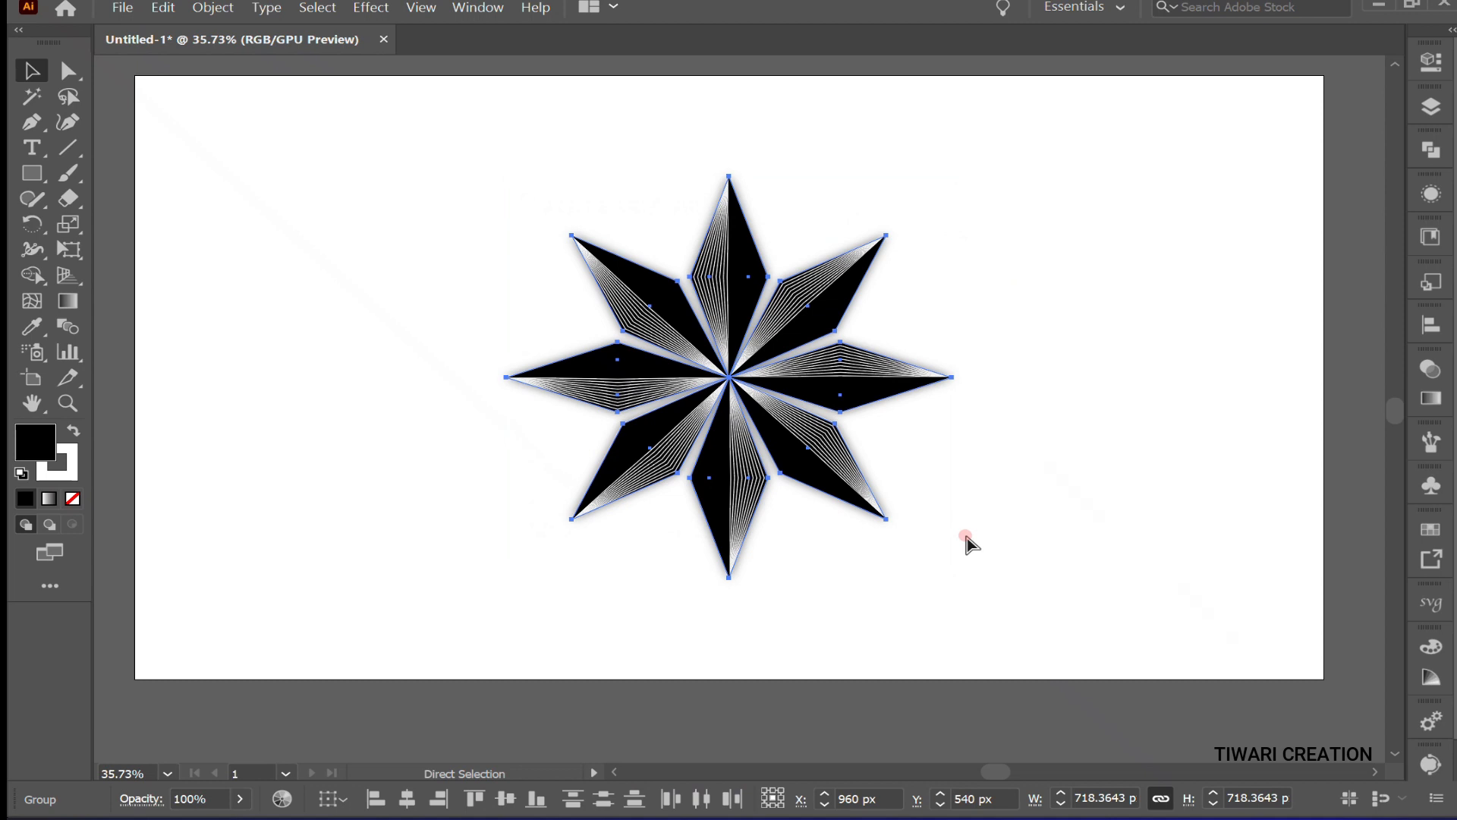
key("v")
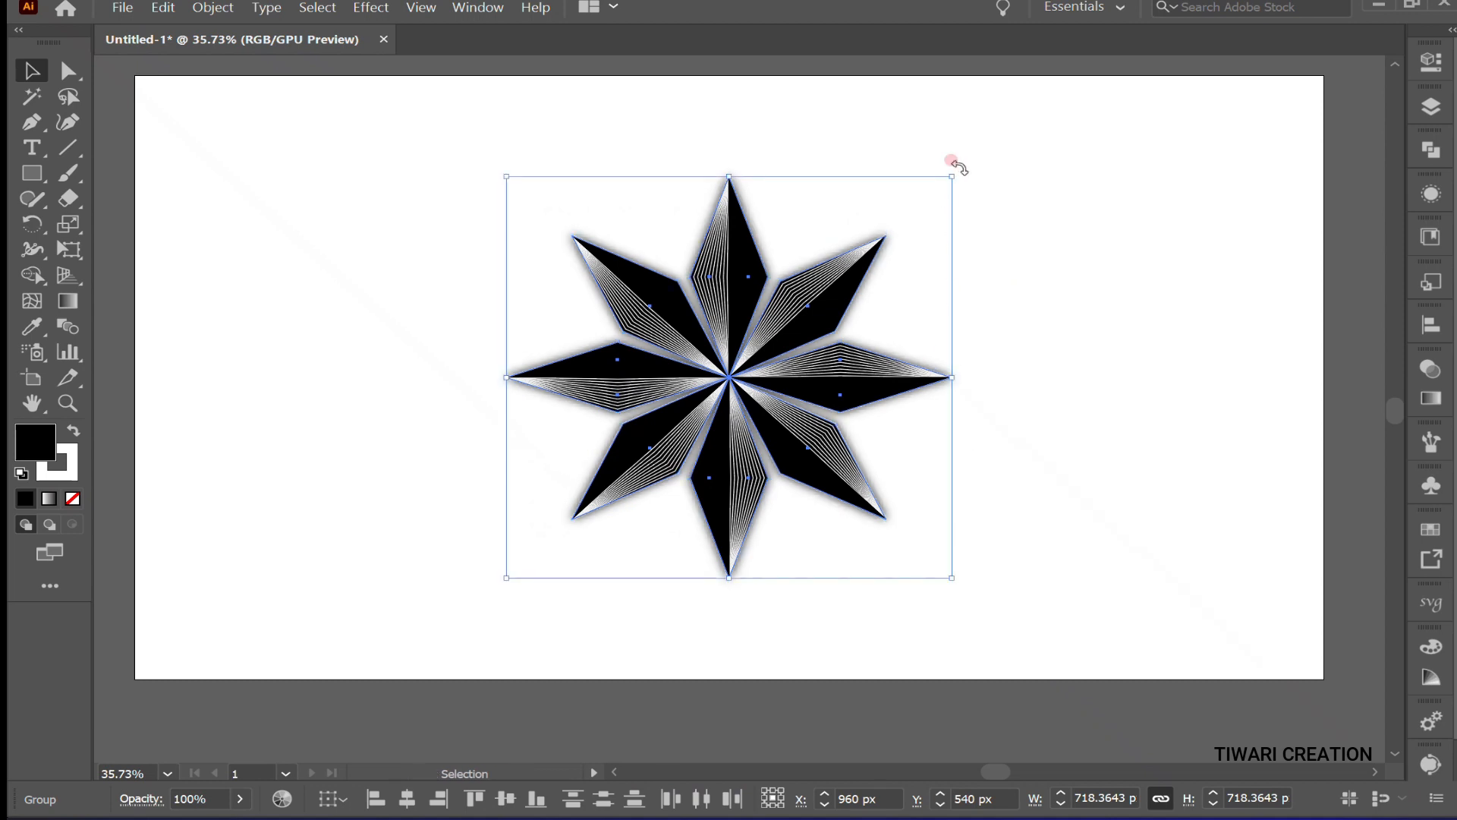
left_click_drag(954, 161, 1106, 240)
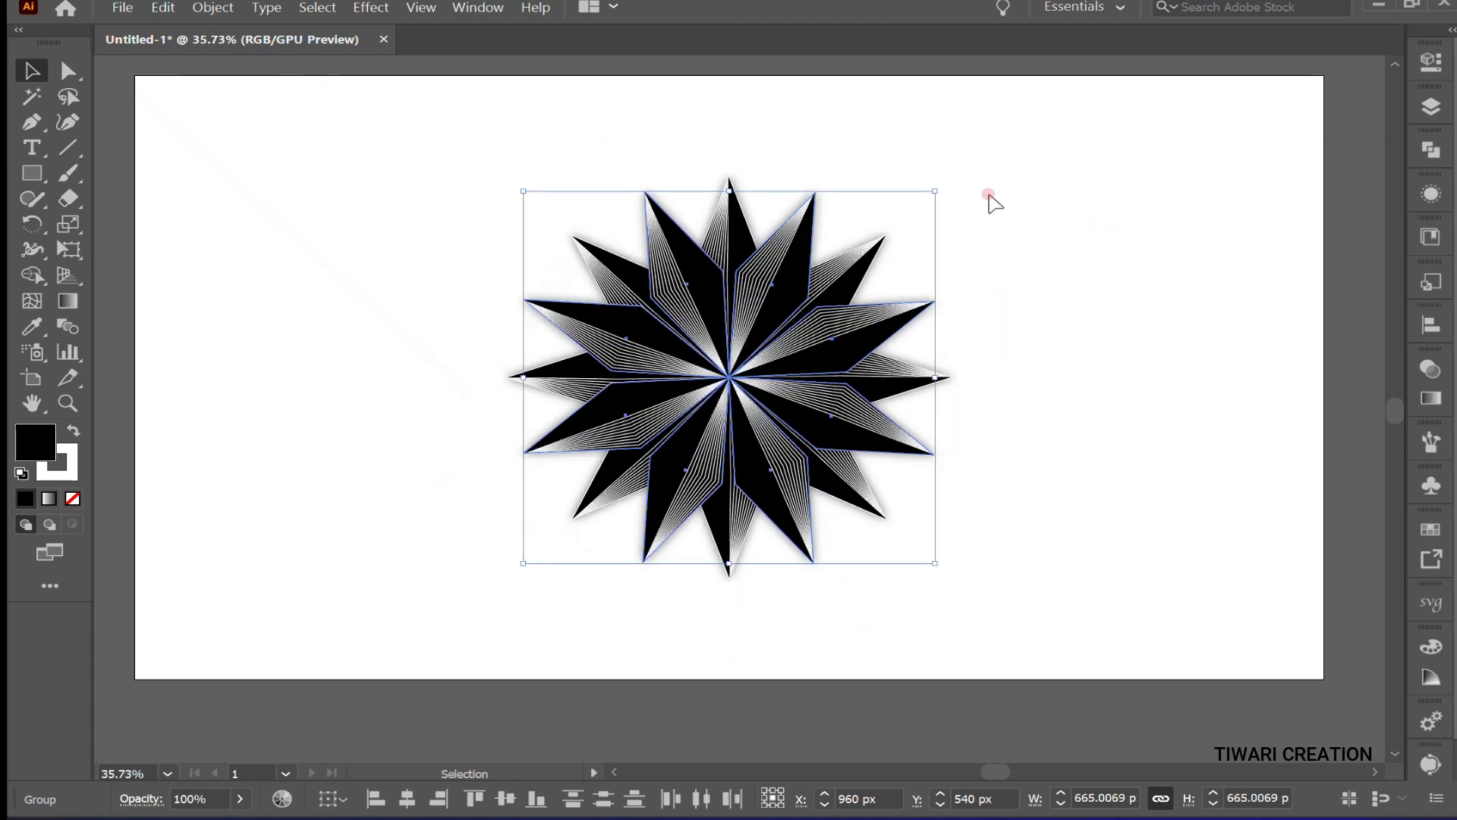
left_click_drag(935, 189, 990, 141)
Step: Send the enlarged star backward until it lies behind the smaller eight-pointed star
key("a")
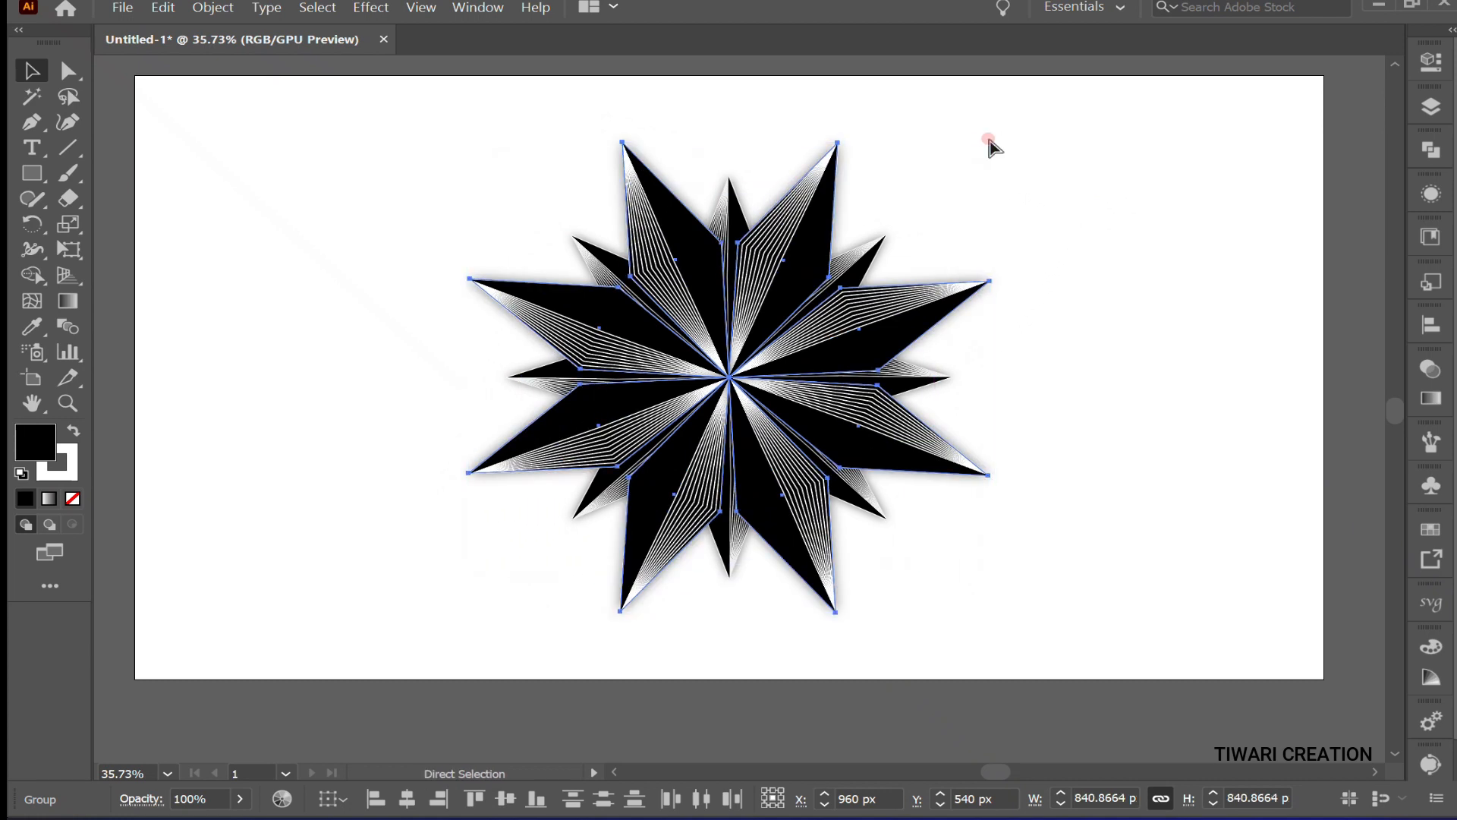
key("ctrl+bracketleft")
key("ctrl+bracketleft")
key("ctrl+bracketleft")
key("ctrl+bracketleft")
key("ctrl+bracketleft")
key("ctrl+bracketleft")
key("ctrl+bracketleft")
key("ctrl+bracketleft")
key("v")
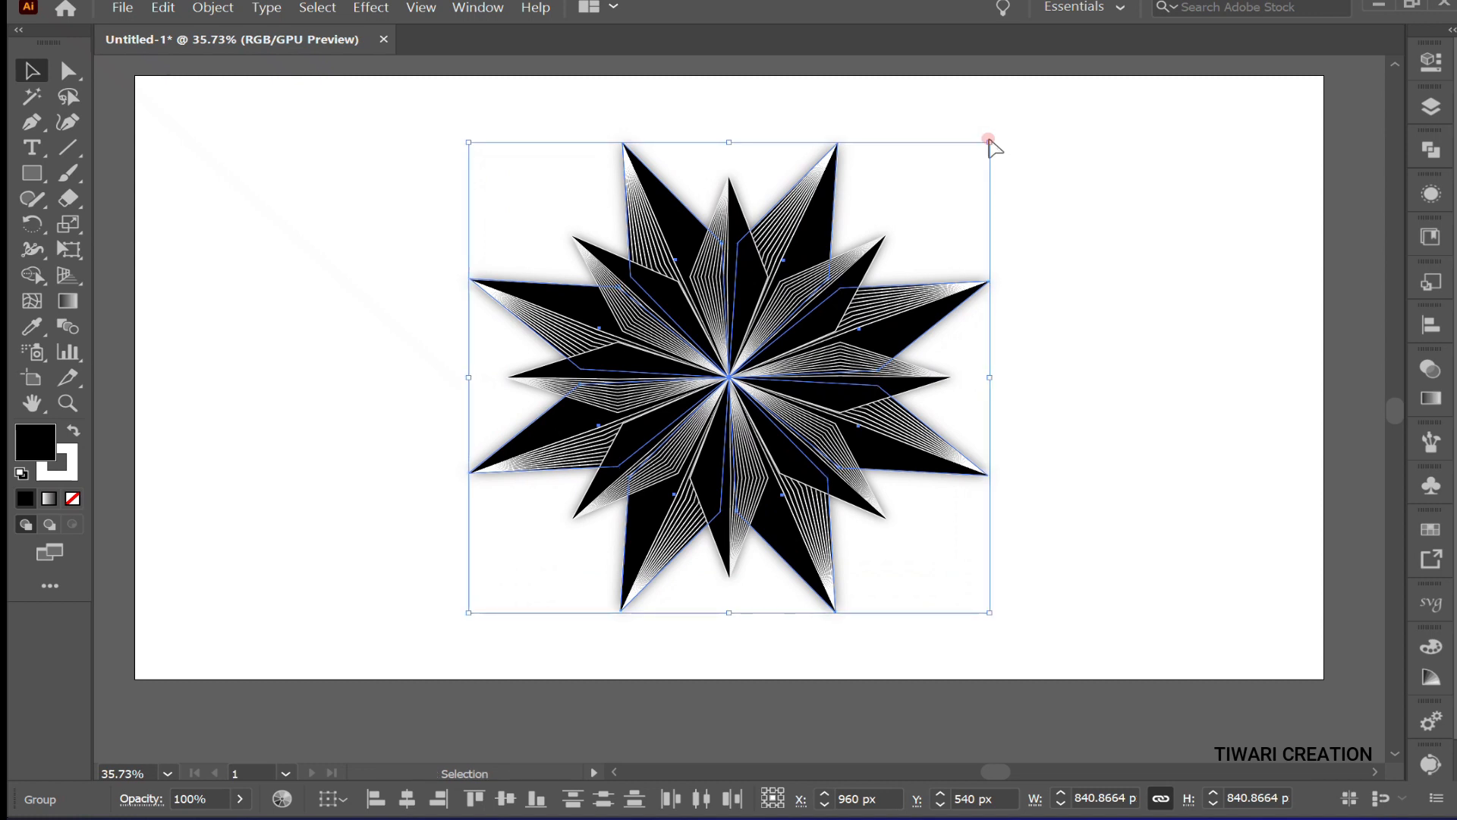
left_click(614, 283)
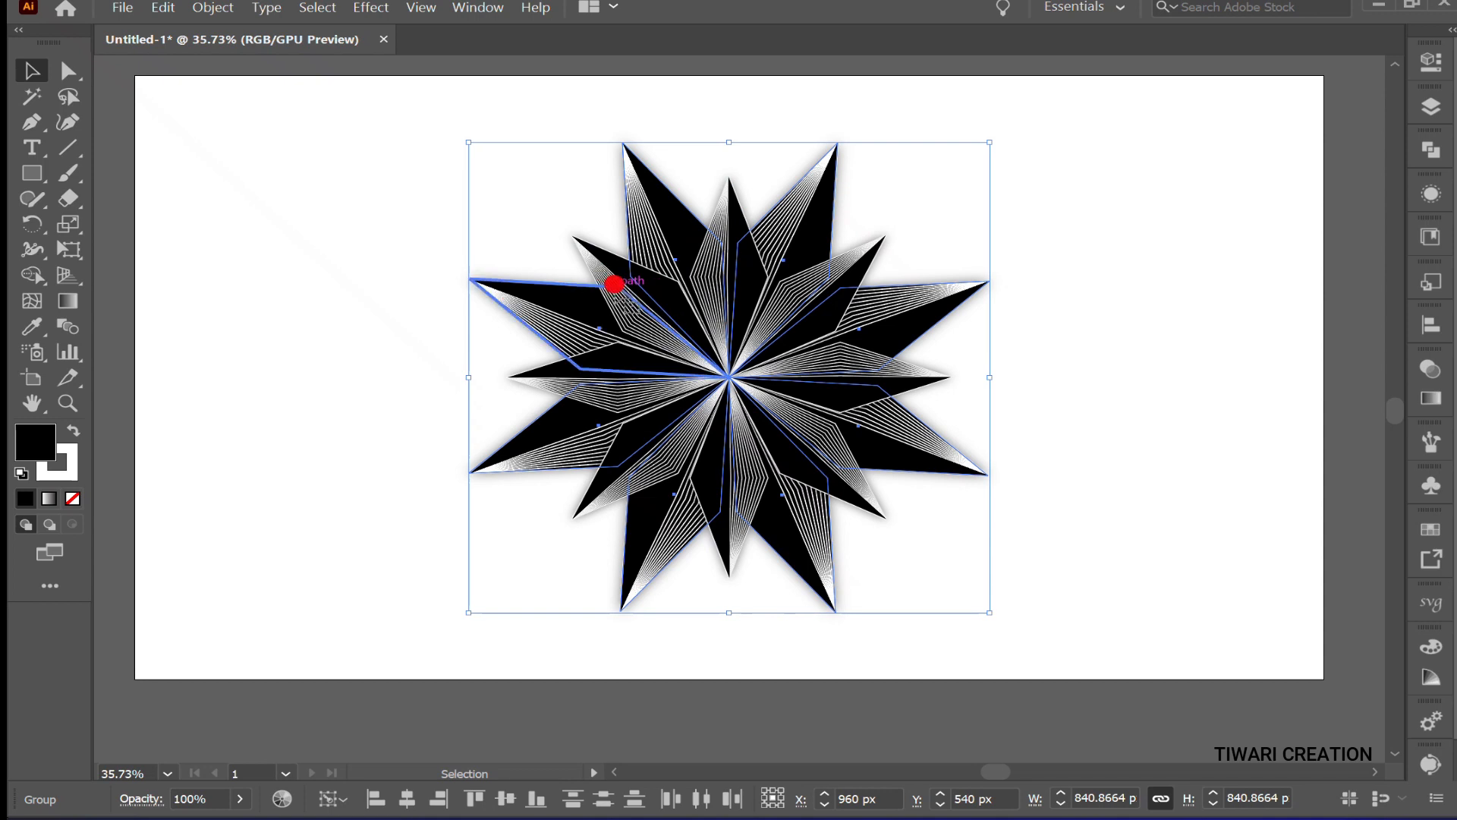
left_click(384, 293)
key("a")
left_click(660, 291)
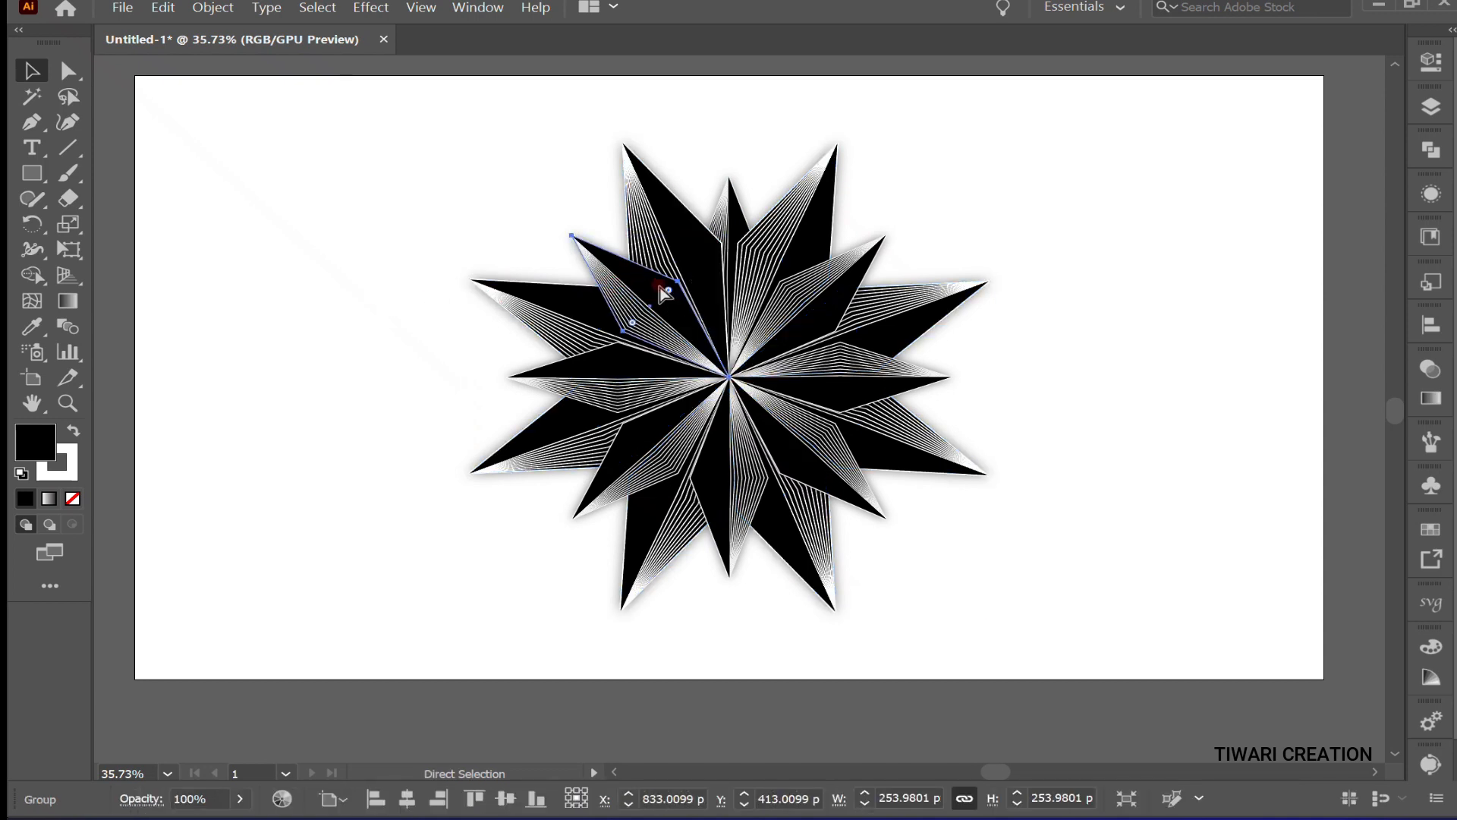
key("ctrl+z")
key("ctrl+z")
Step: Add another rotated star copy, enlarged to about 1240 px wide, behind the two existing star layers
left_click_drag(935, 191, 1098, 242)
key("ctrl+c")
key("ctrl+f")
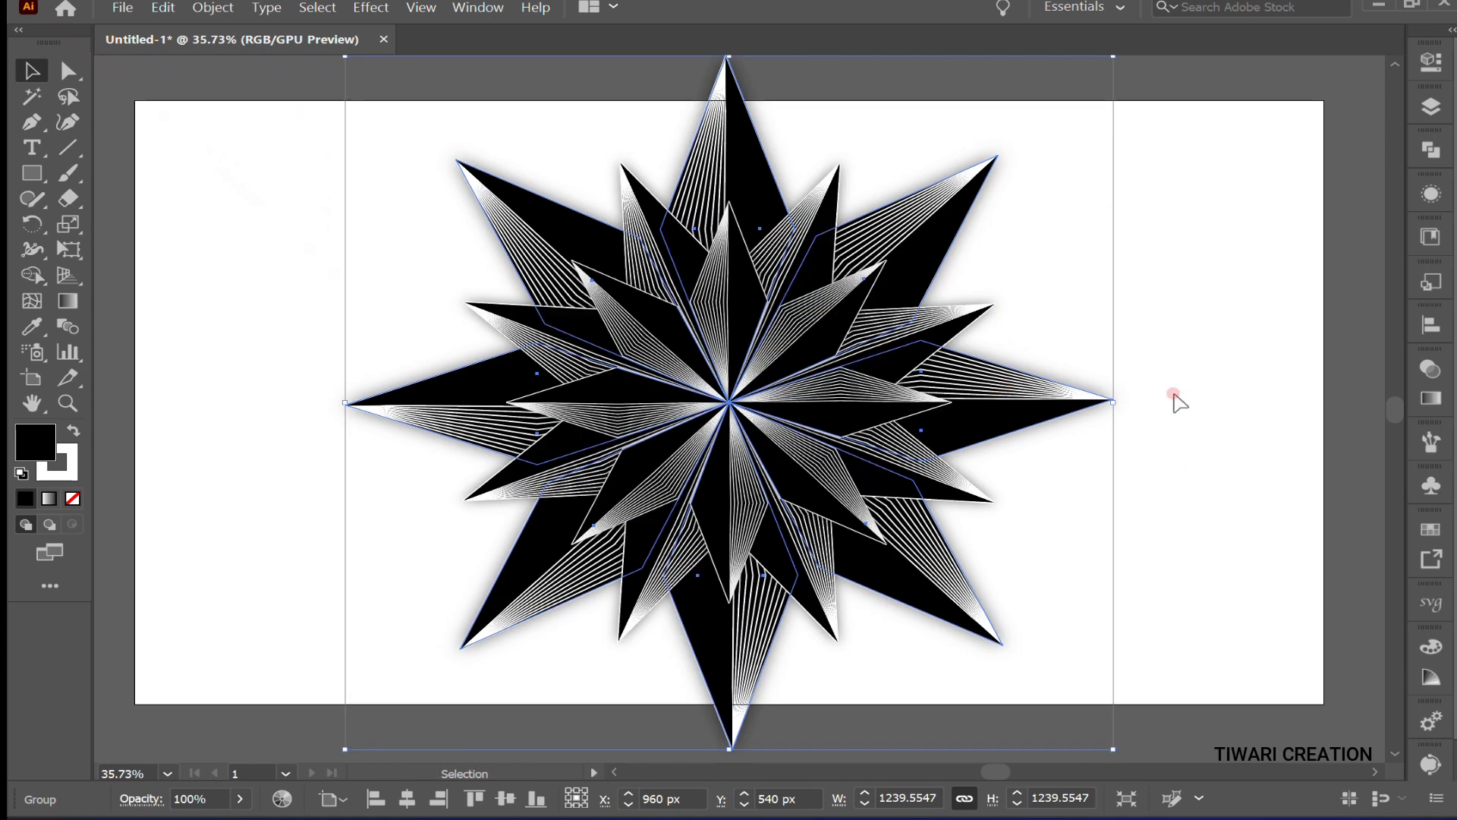
Step: Duplicate the star layers in place and enlarge the copies about the shared centre to build further outer layers
left_click(926, 330)
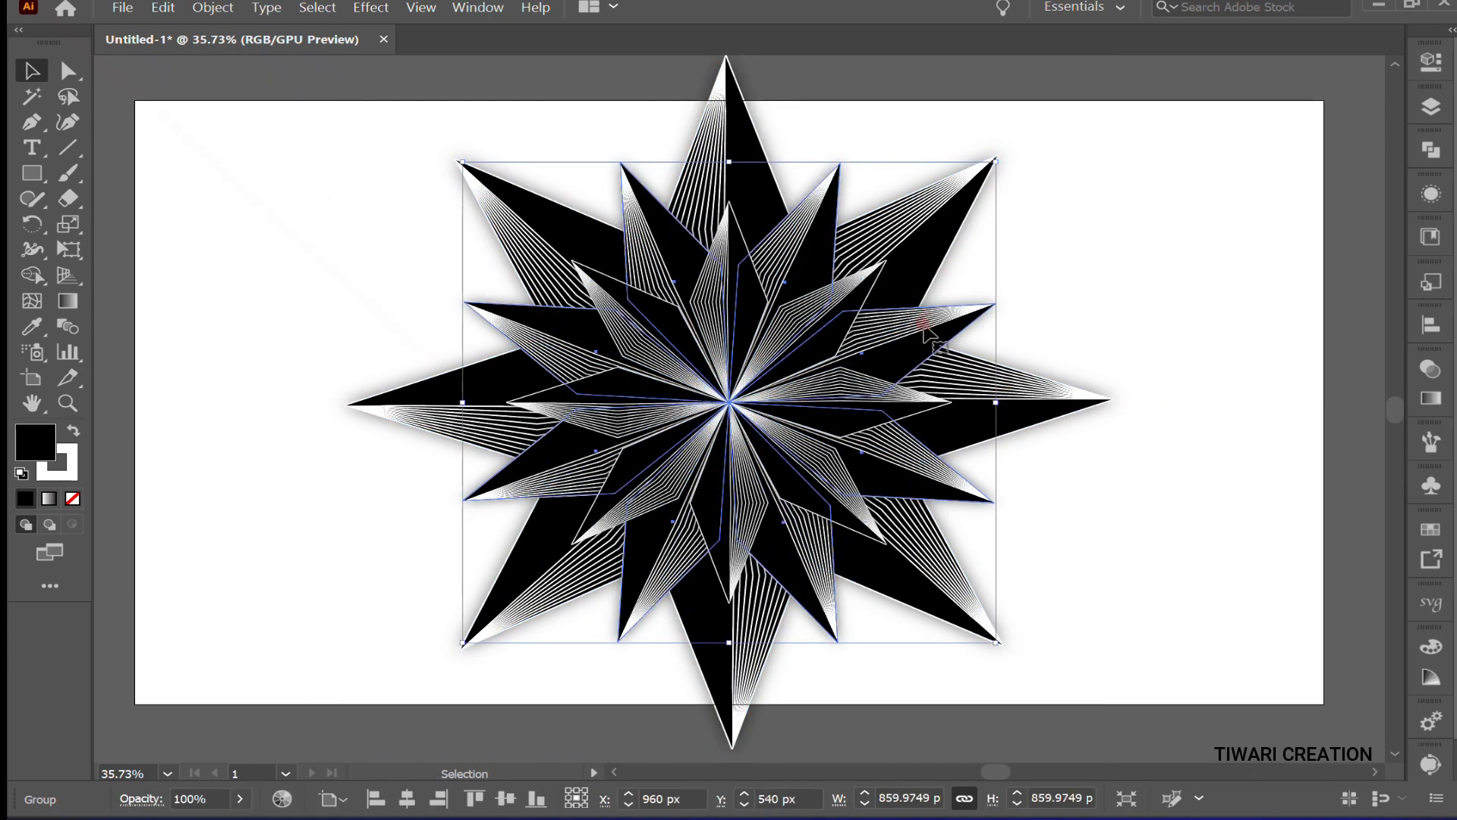
left_click_drag(996, 404, 1279, 408)
left_click(385, 228)
key("ctrl+f")
left_click_drag(327, 358, 325, 205)
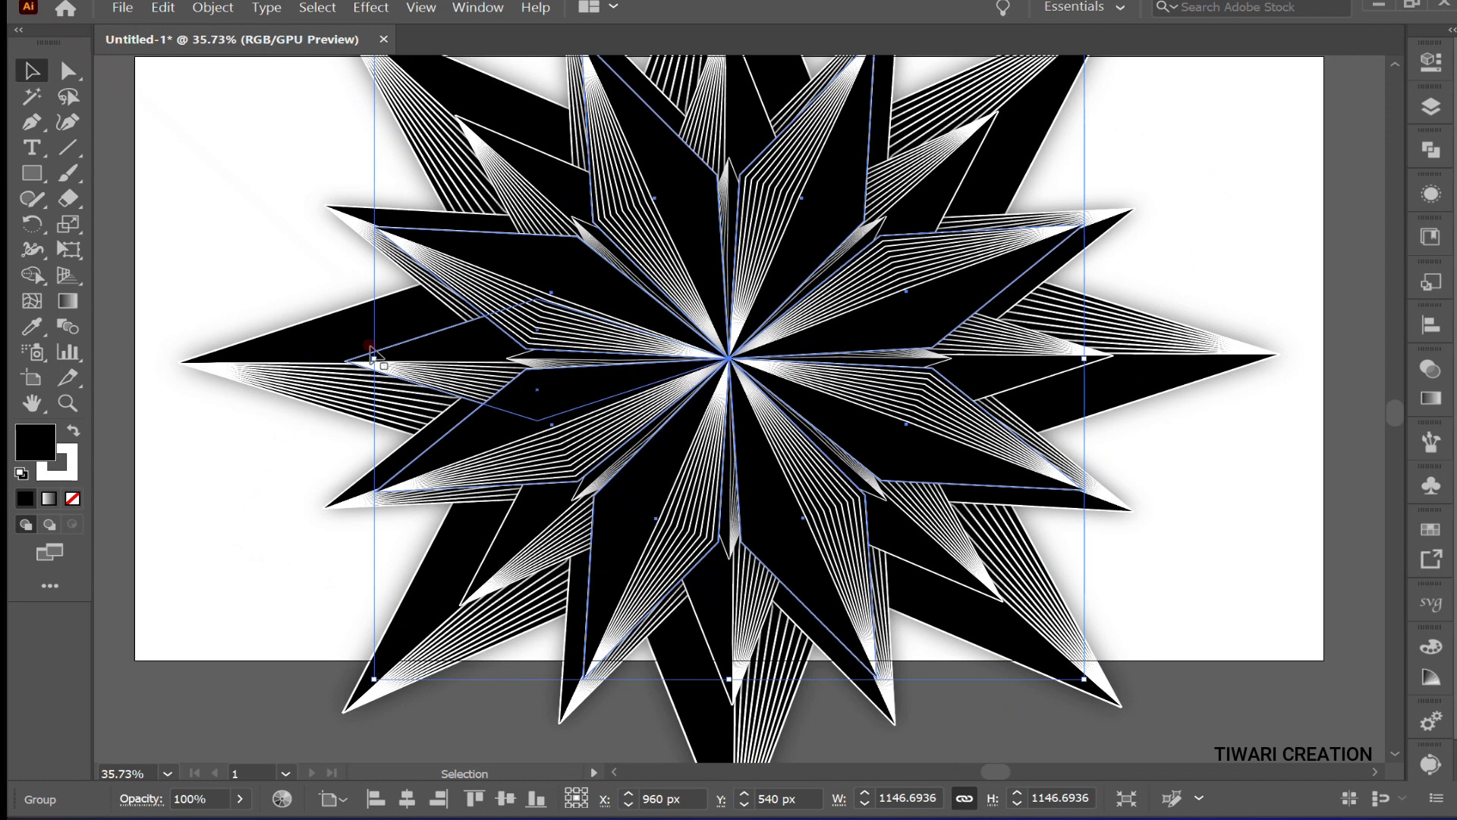
Step: Enlarge the frontmost star copy beyond the other layers and send it backward in the stacking order
left_click_drag(372, 353, 126, 353)
key("ctrl+[")
key("ctrl+[")
key("ctrl+[")
key("ctrl+[")
key("ctrl+[")
Step: Select all the star artwork and scale it up uniformly about its centre, well beyond the artboard
scroll(444, 312, "down", 5)
key("ctrl+a")
left_click_drag(942, 557, 1010, 619)
Step: Deselect the artwork and draw a rectangle over it that covers the whole artboard
key("ctrl+shift+a")
key("m")
left_click_drag(501, 246, 941, 468)
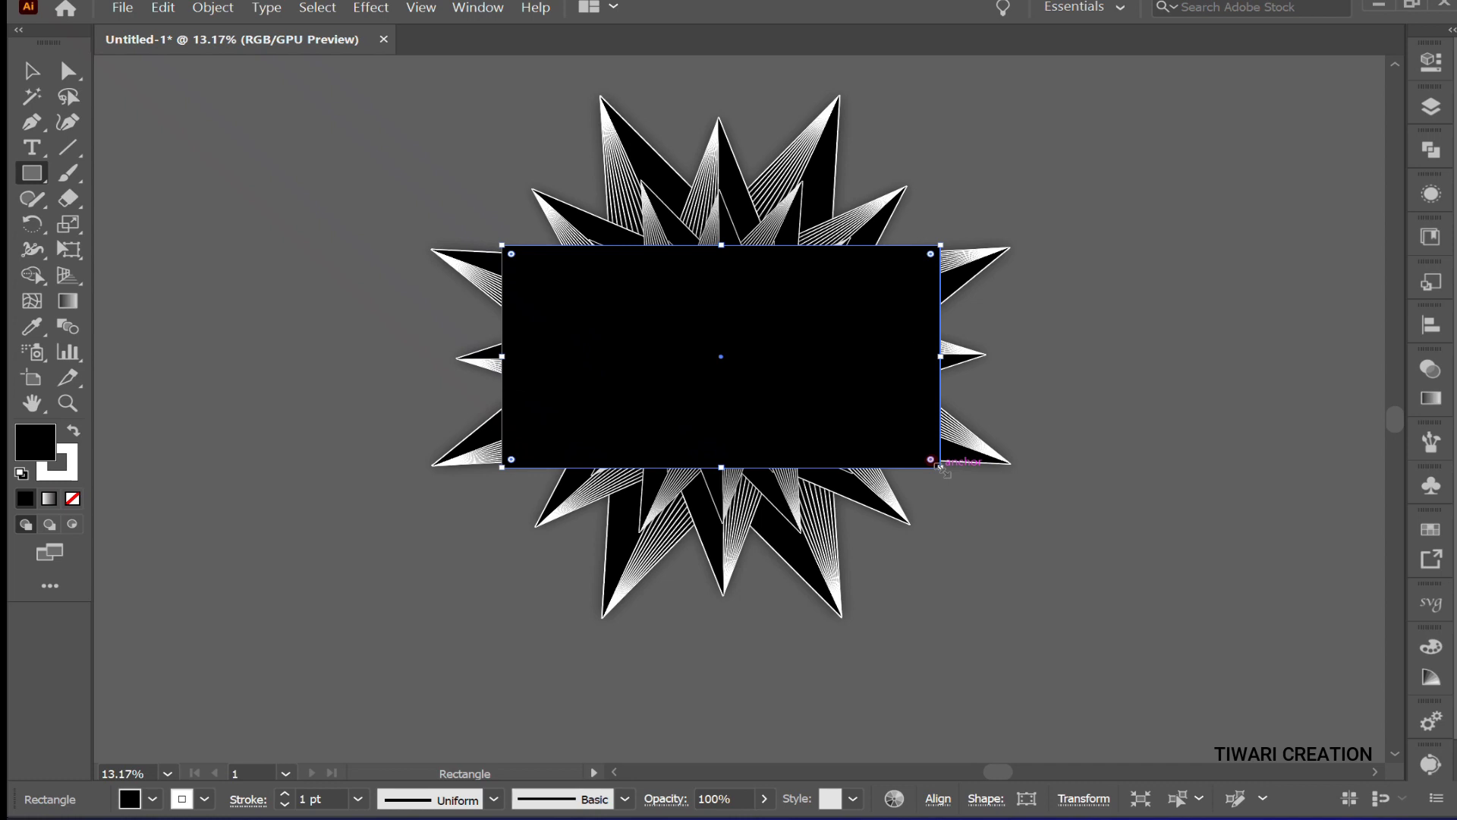
Step: Select all the star artwork with the covering rectangle, make a clipping mask from the rectangle, and deselect the result
key("ctrl+a")
right_click(938, 467)
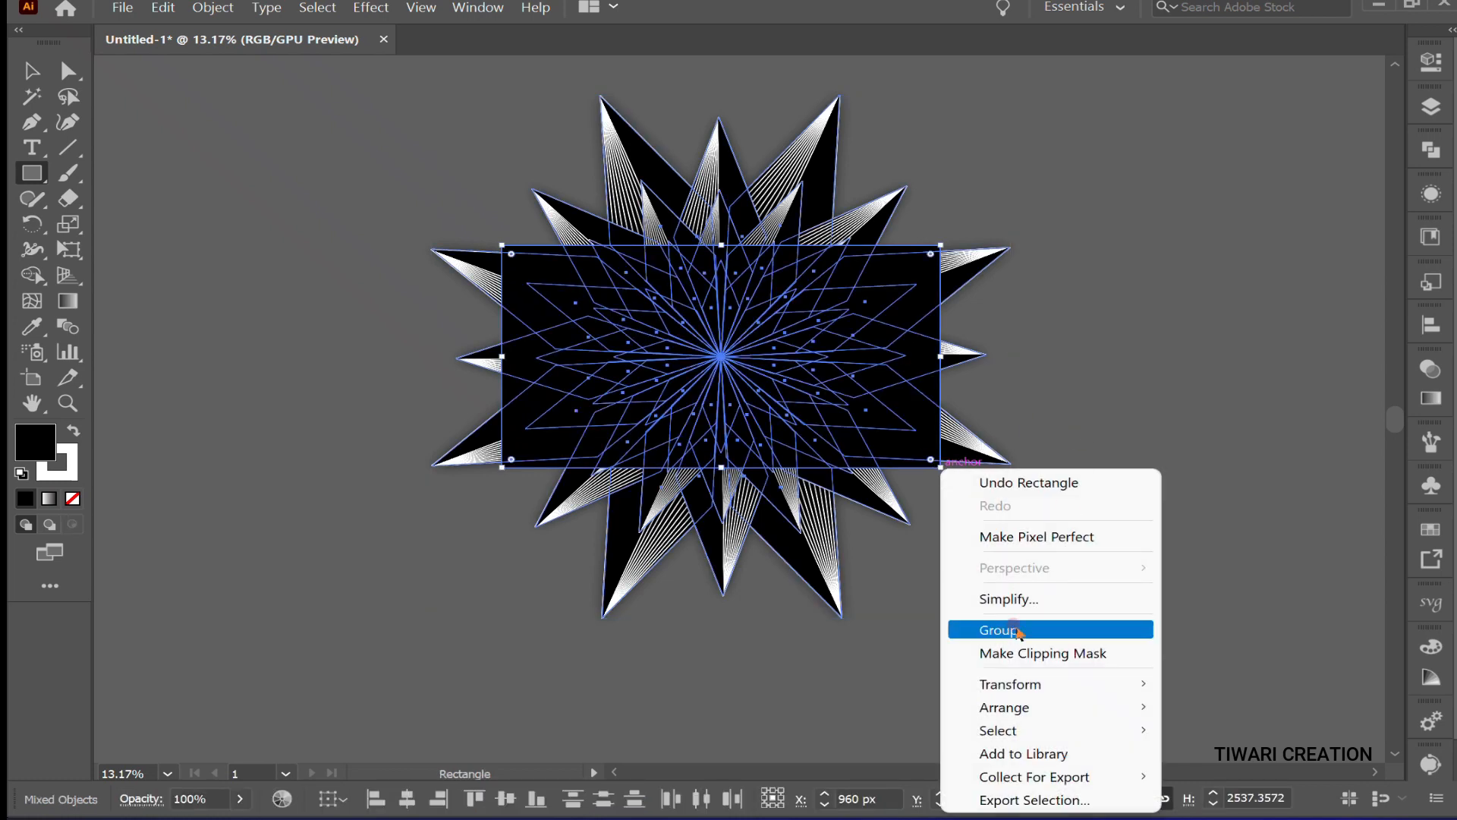
left_click(1052, 654)
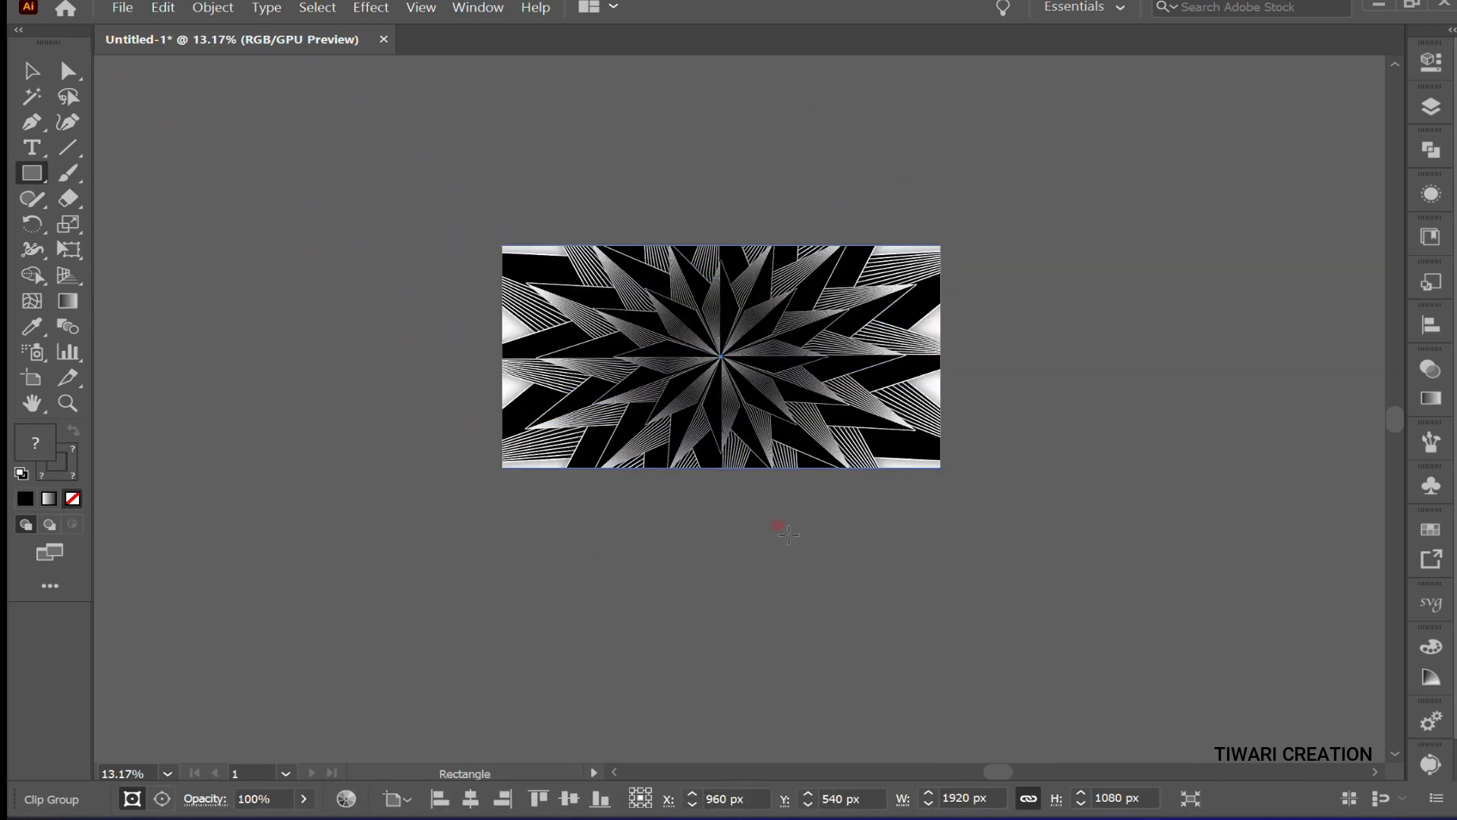
key("v")
left_click(621, 558)
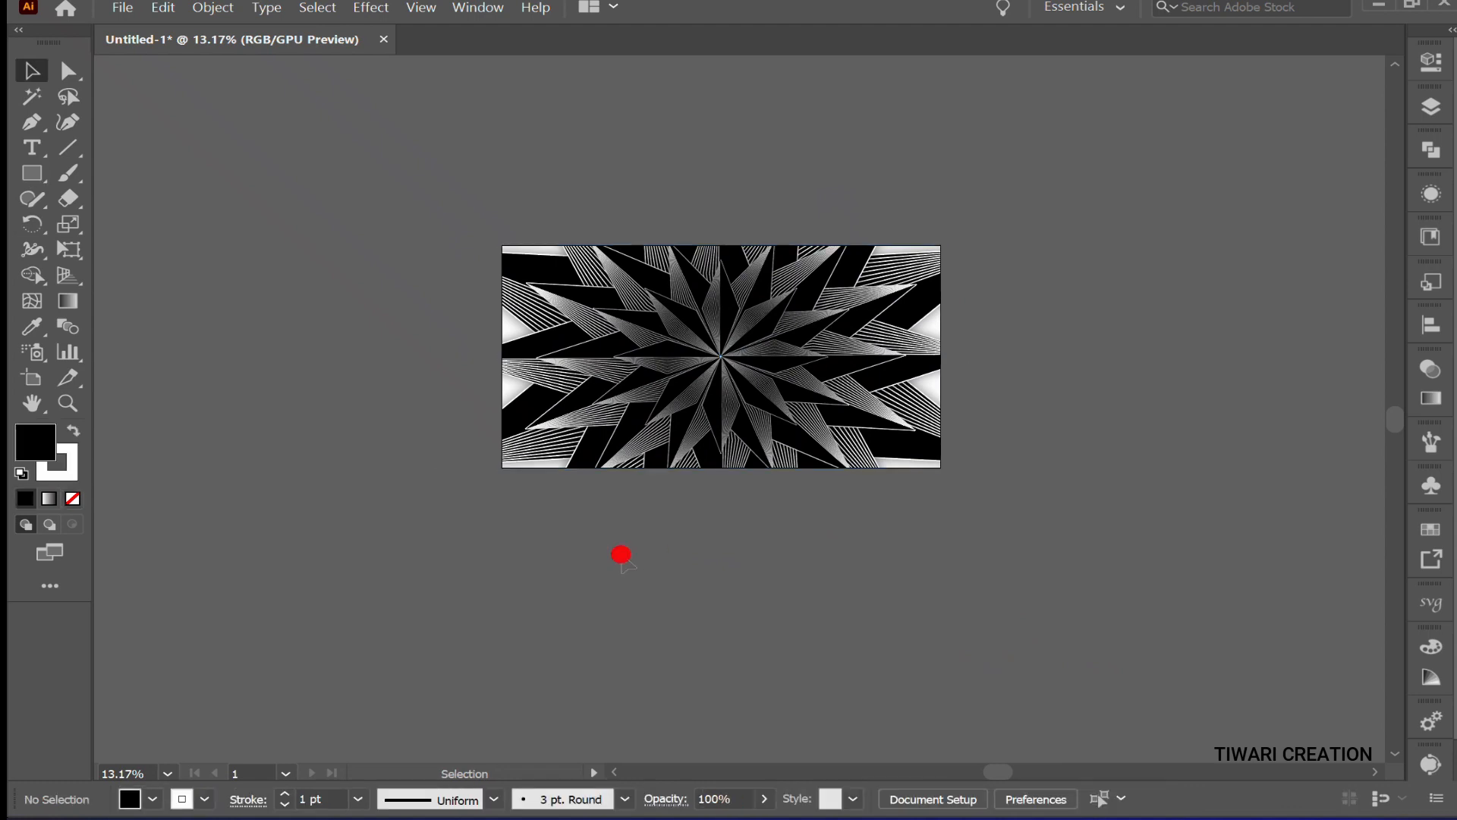
Step: Examine the line work at the centre of the clipped star pattern at high magnification
key("ctrl+space")
left_click(718, 357)
left_click(718, 357)
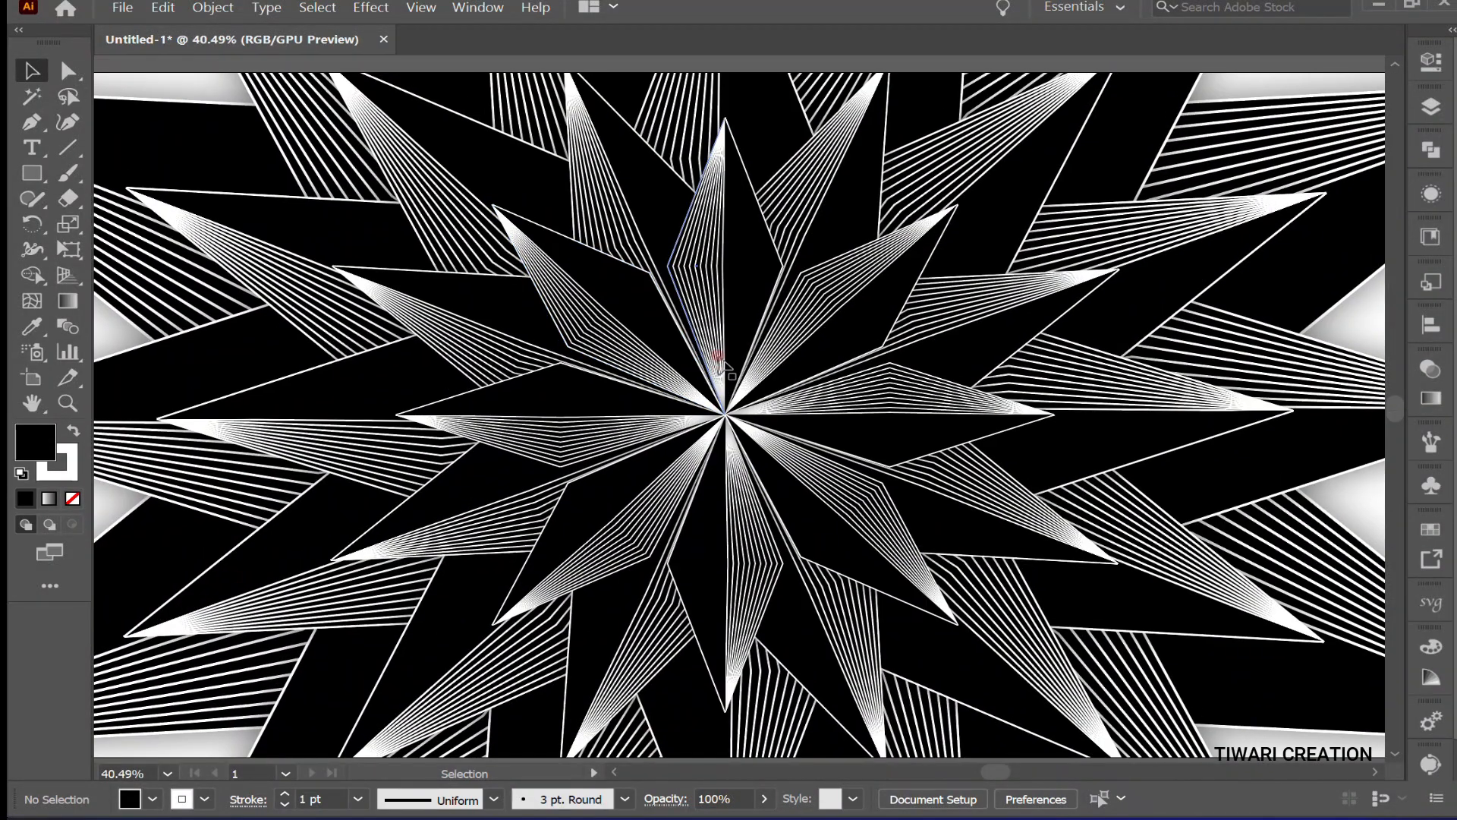
key("ctrl+space")
left_click(718, 356)
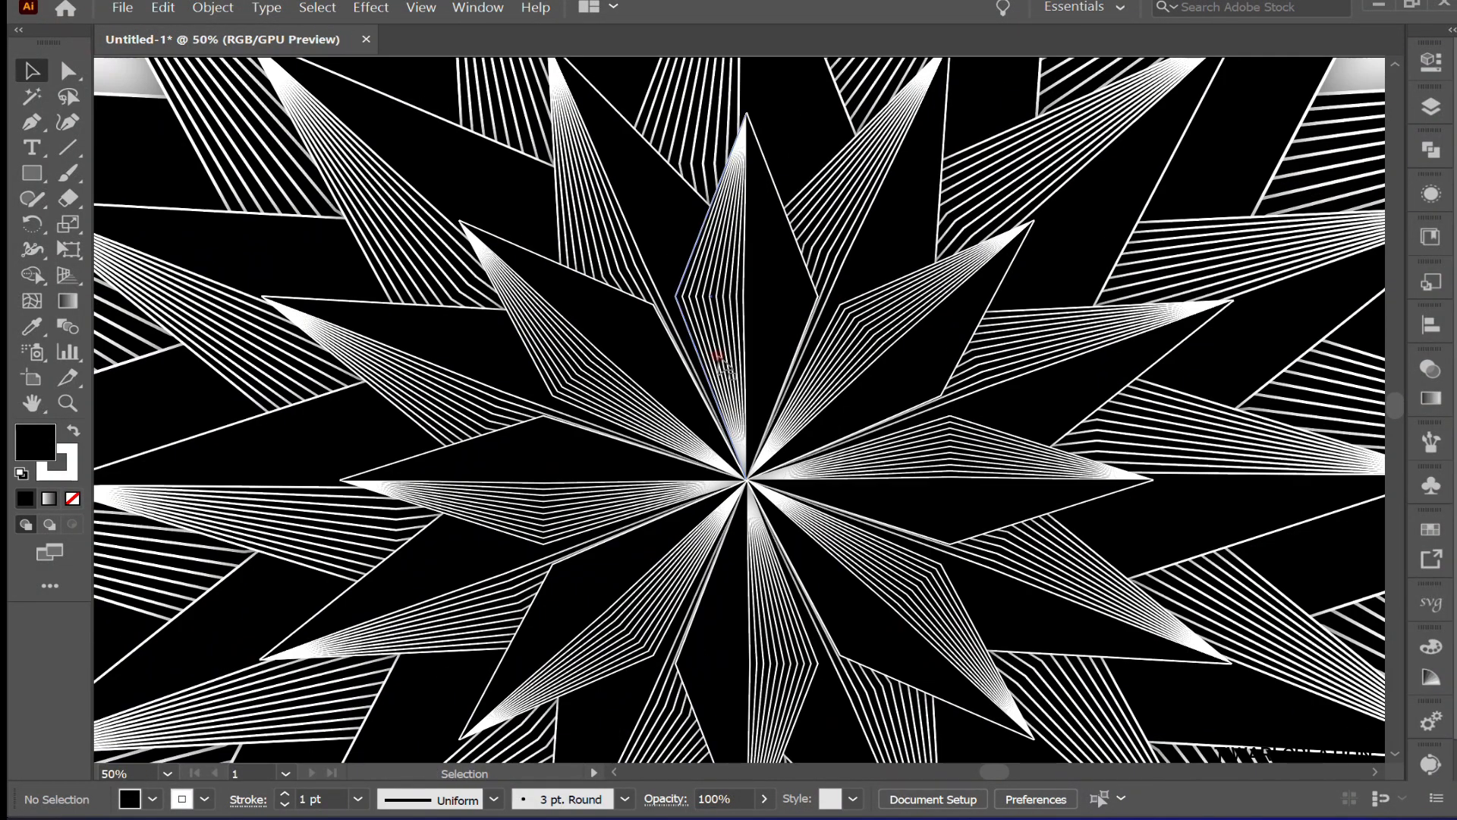
scroll(718, 356, "down", 2)
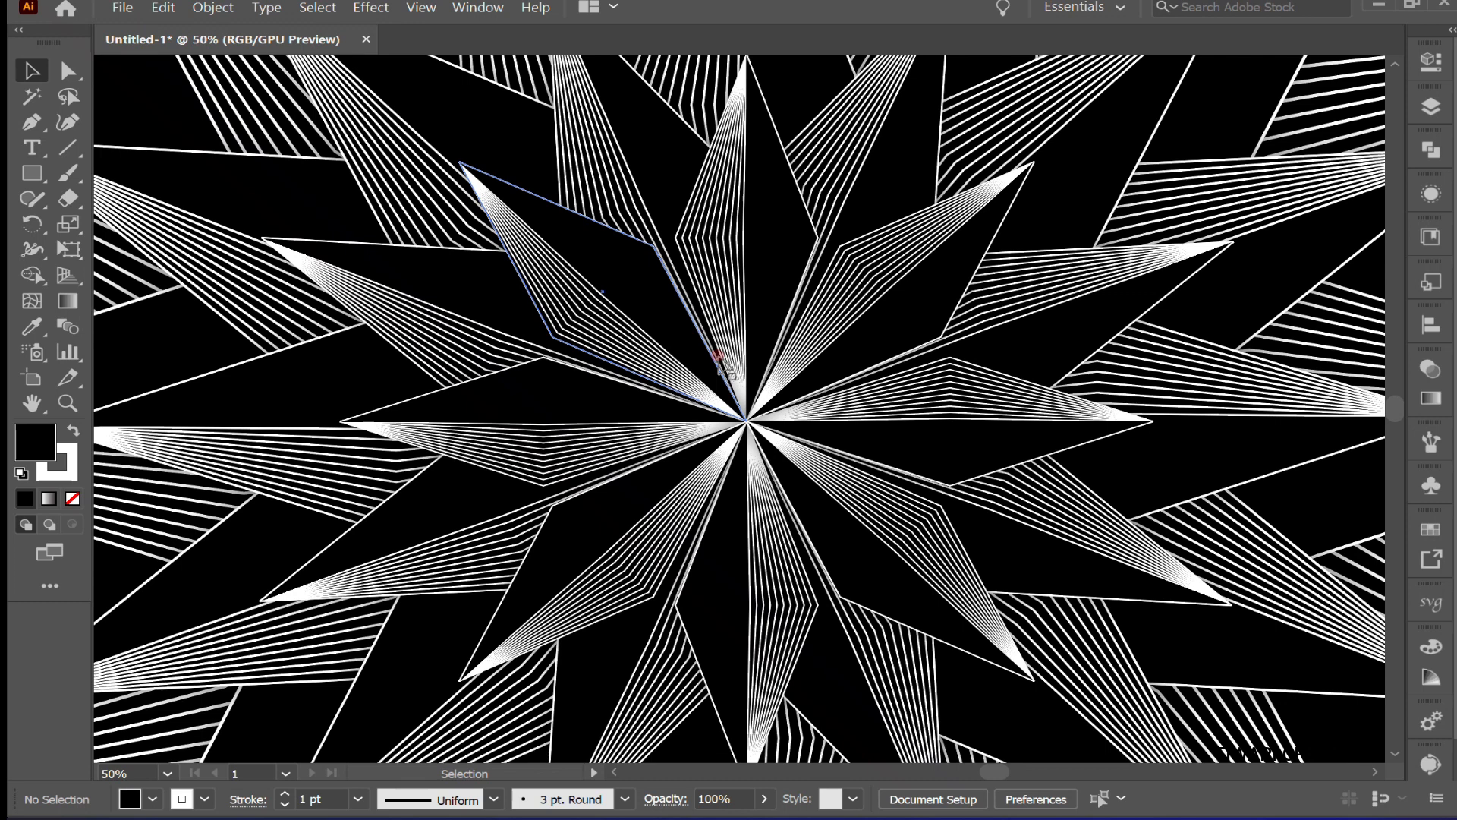
left_click_drag(849, 510, 1056, 513)
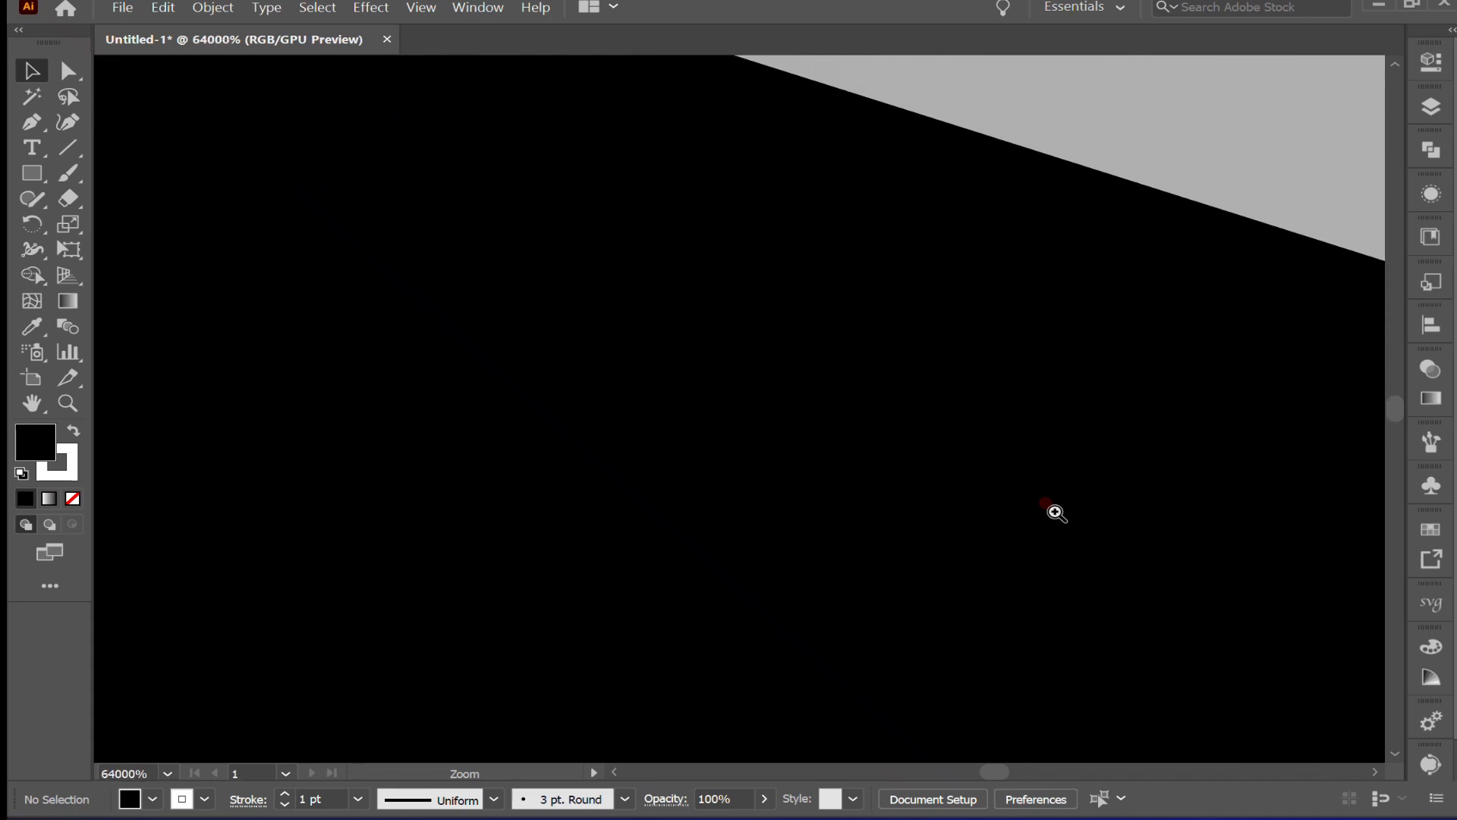
left_click(273, 559)
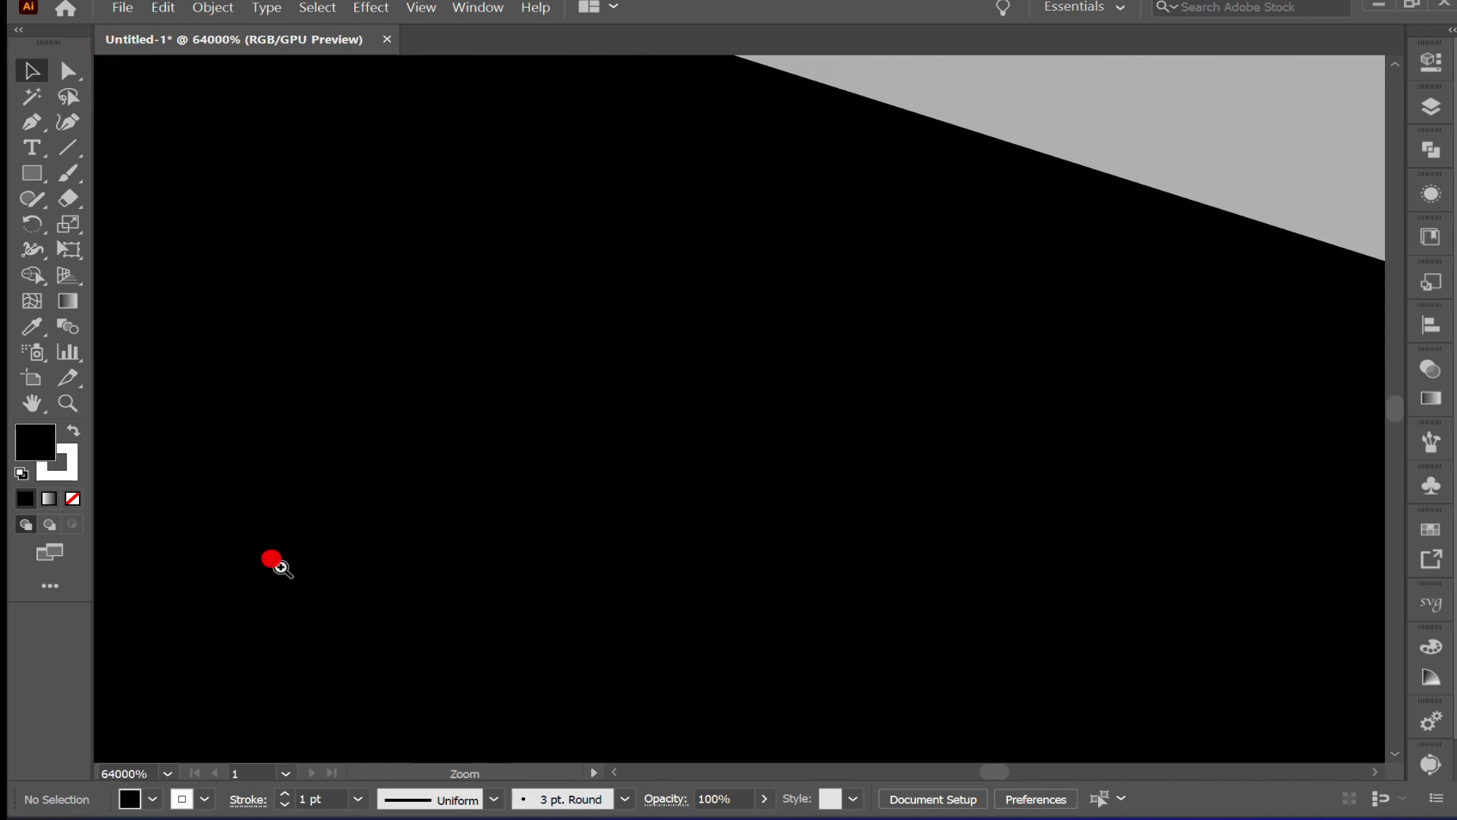